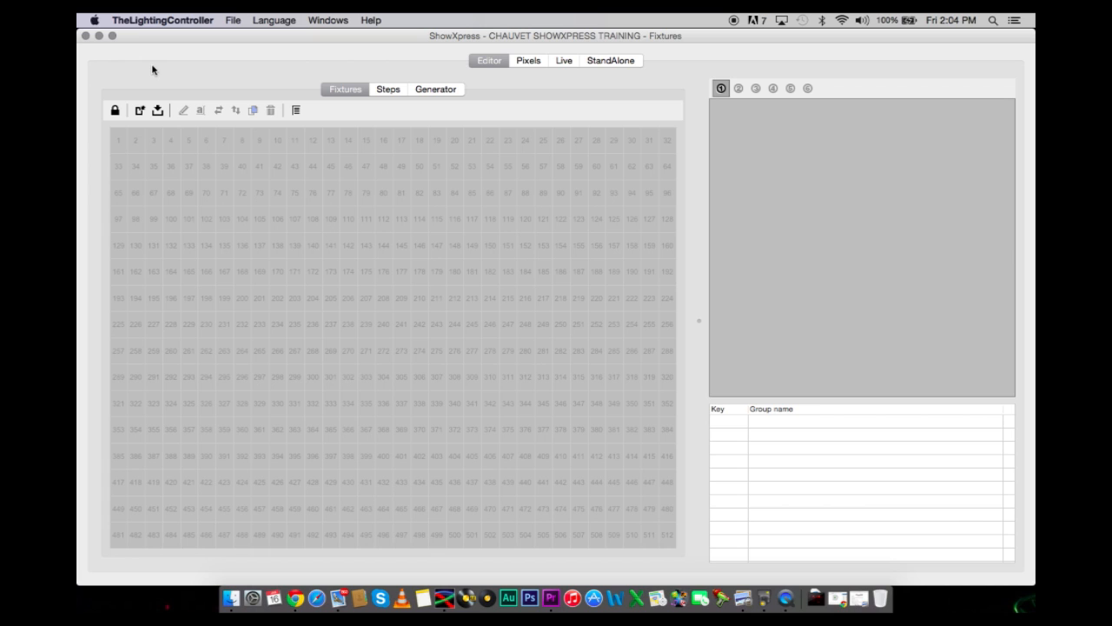
# - Start adding fixtures and select the Chauvet DJ COLORband Pix Mini (18CH) from the fixture bank
pyautogui.click(139, 112)
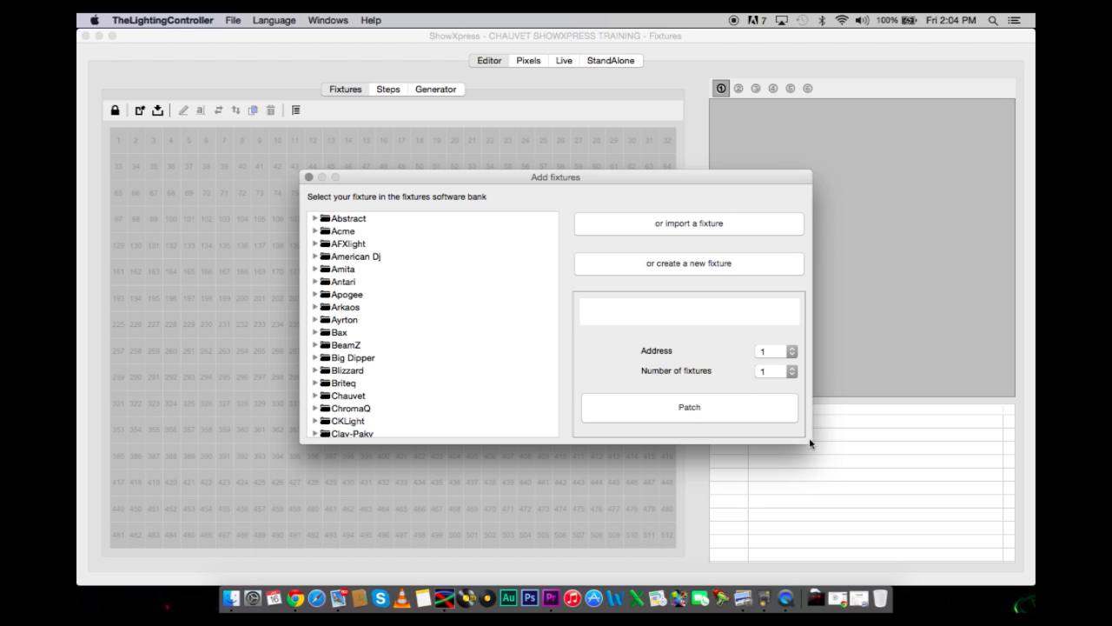
pyautogui.scroll(-5, 402, 278)
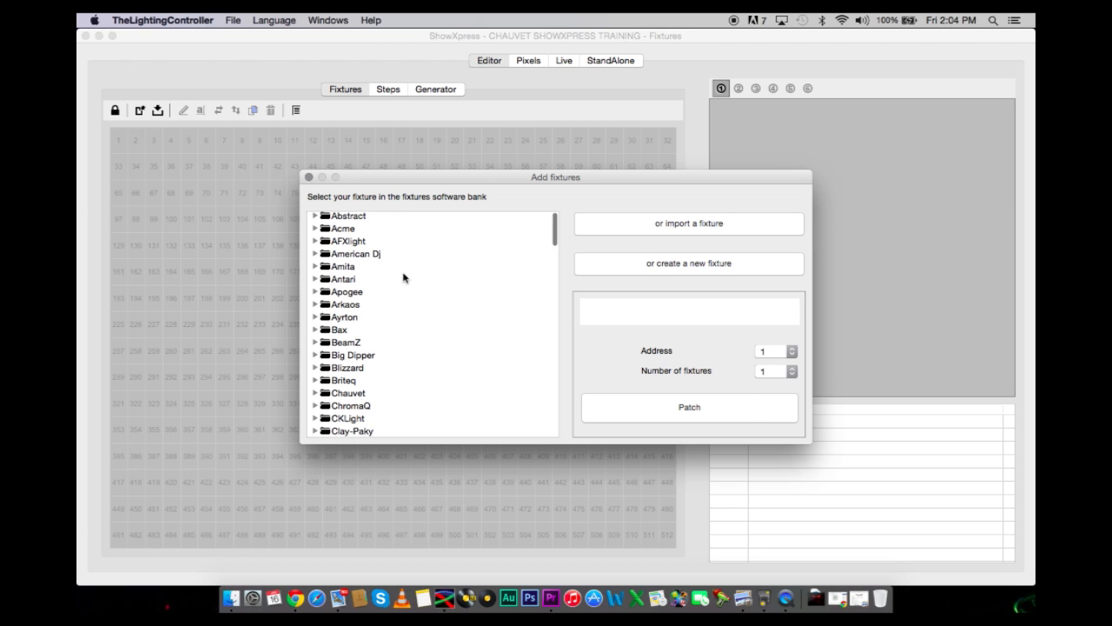
pyautogui.scroll(-20, 402, 278)
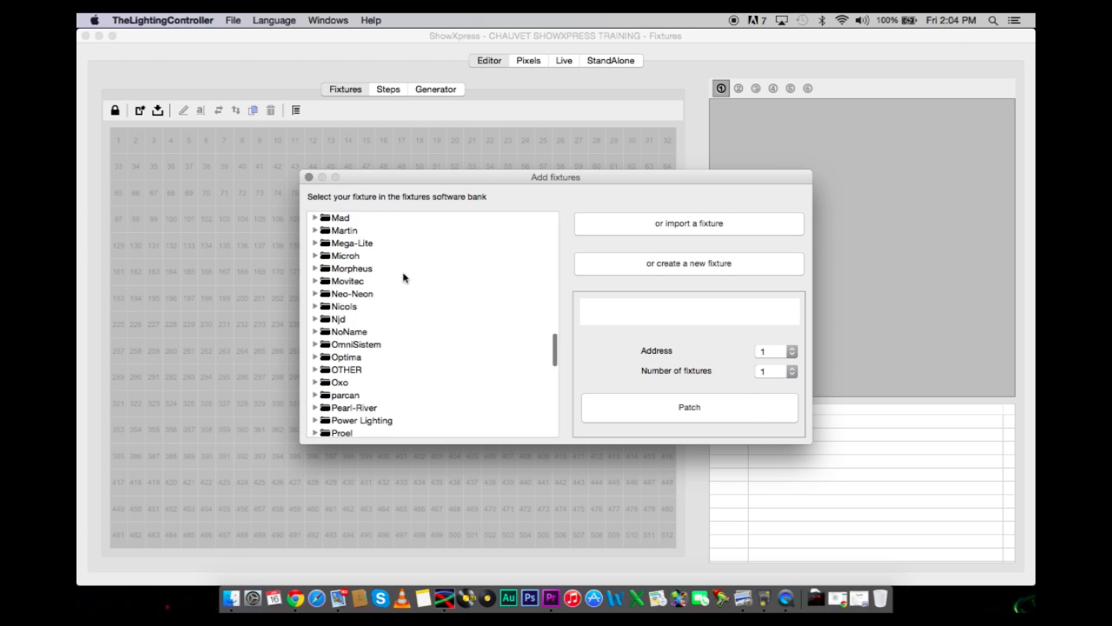
pyautogui.scroll(-5, 402, 277)
pyautogui.scroll(20, 402, 277)
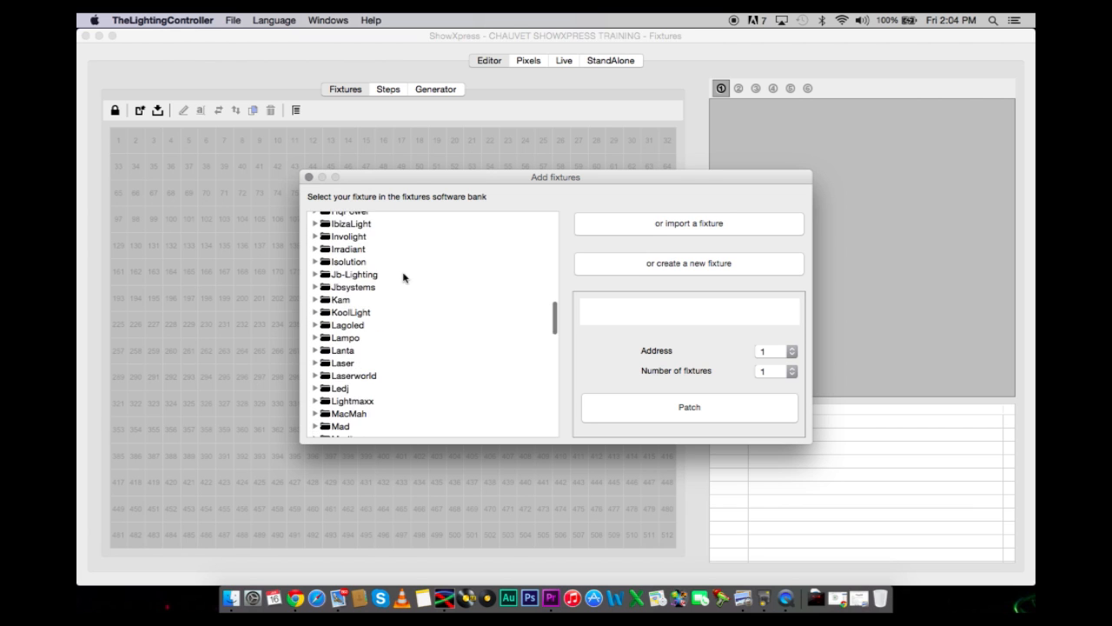
pyautogui.scroll(15, 402, 277)
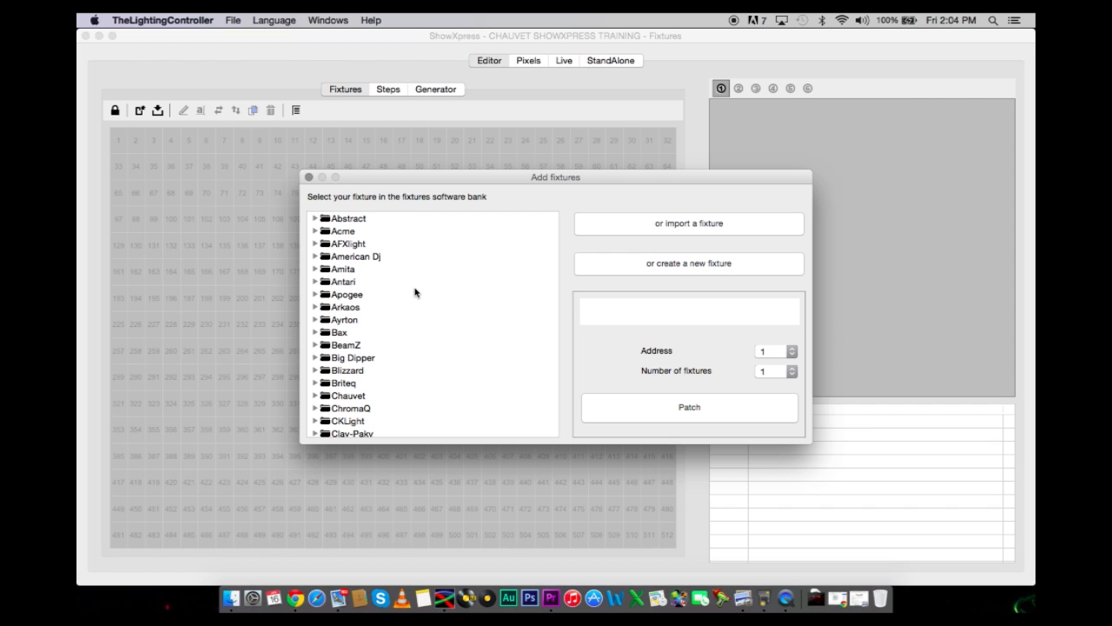
pyautogui.scroll(-3, 338, 382)
pyautogui.click(316, 342)
pyautogui.scroll(-1, 372, 335)
pyautogui.click(326, 347)
pyautogui.scroll(-15, 446, 299)
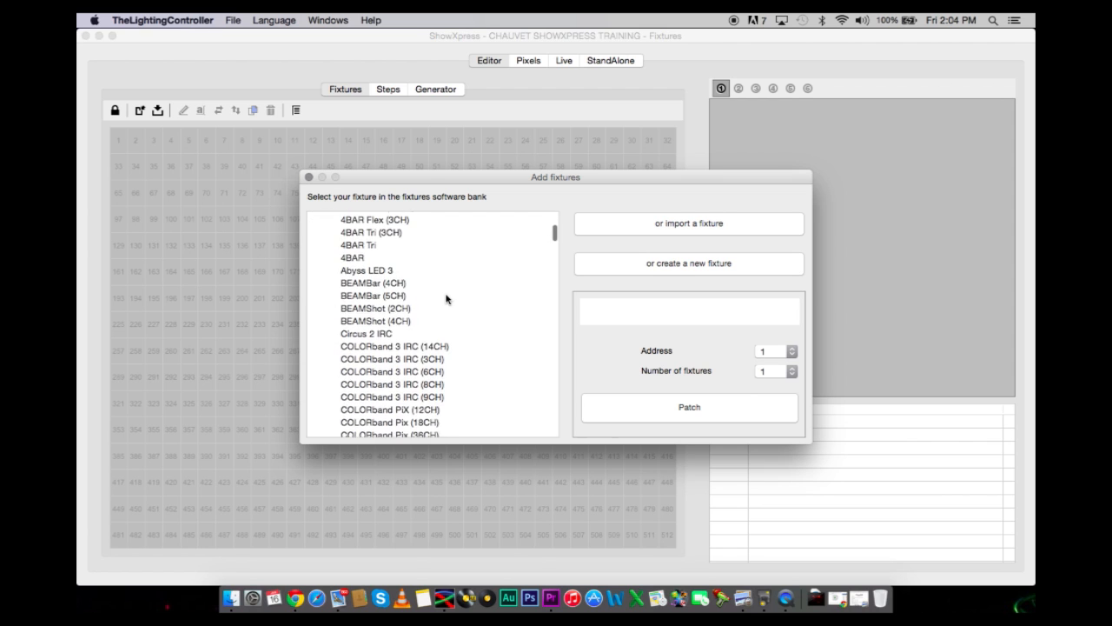
pyautogui.scroll(8, 443, 299)
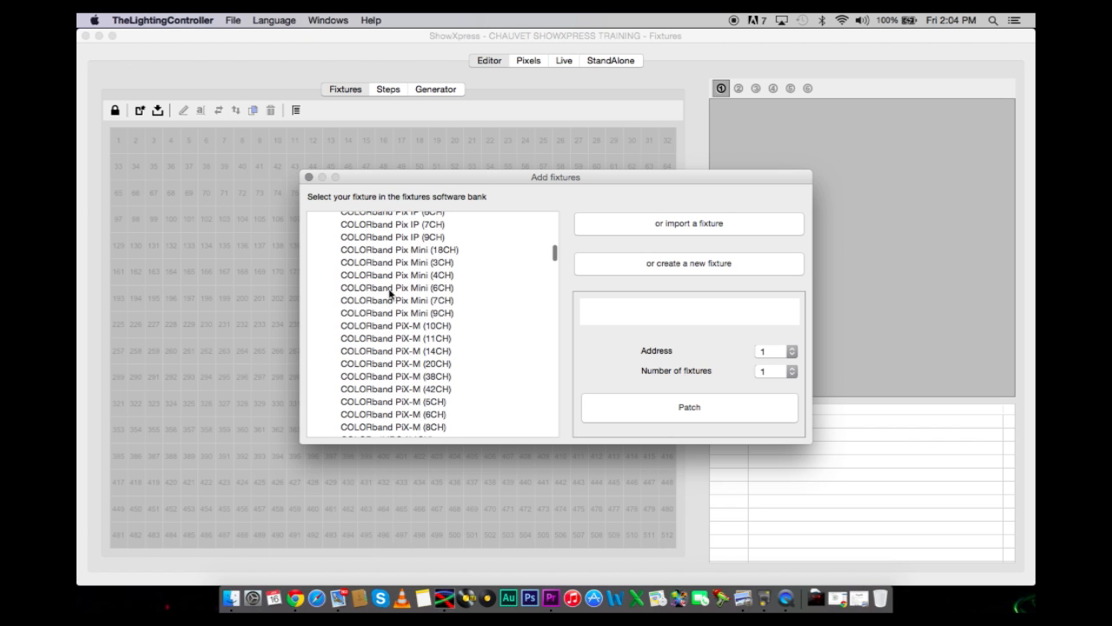
pyautogui.click(440, 250)
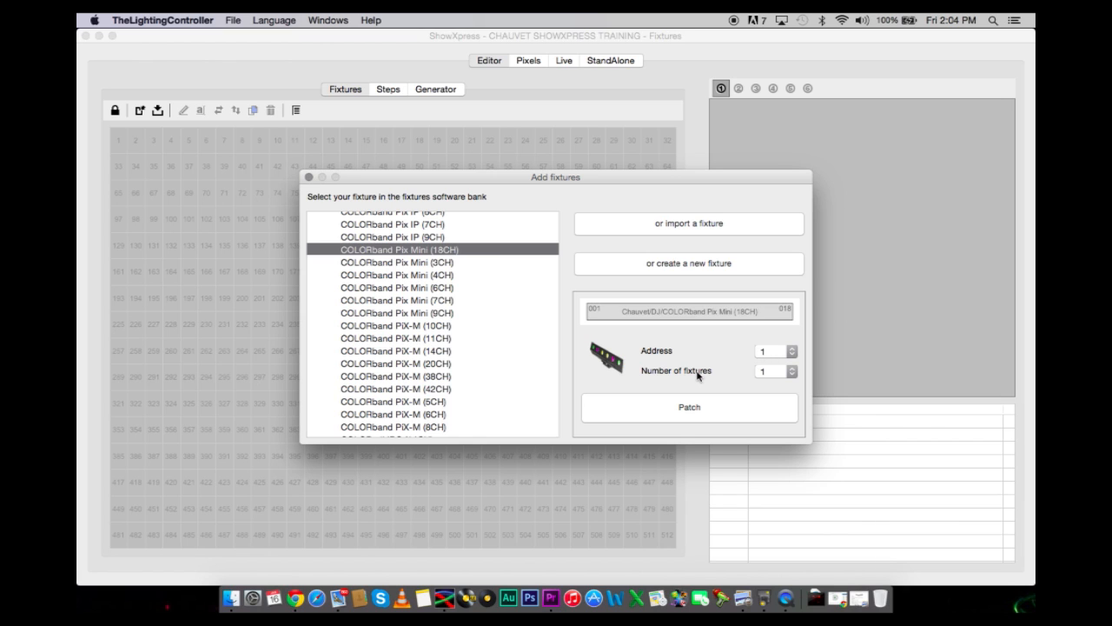
# - Set the number of fixtures to 4 and patch the COLORband Pix Mini units starting at address 1
pyautogui.click(785, 374)
pyautogui.click(784, 408)
pyautogui.click(786, 371)
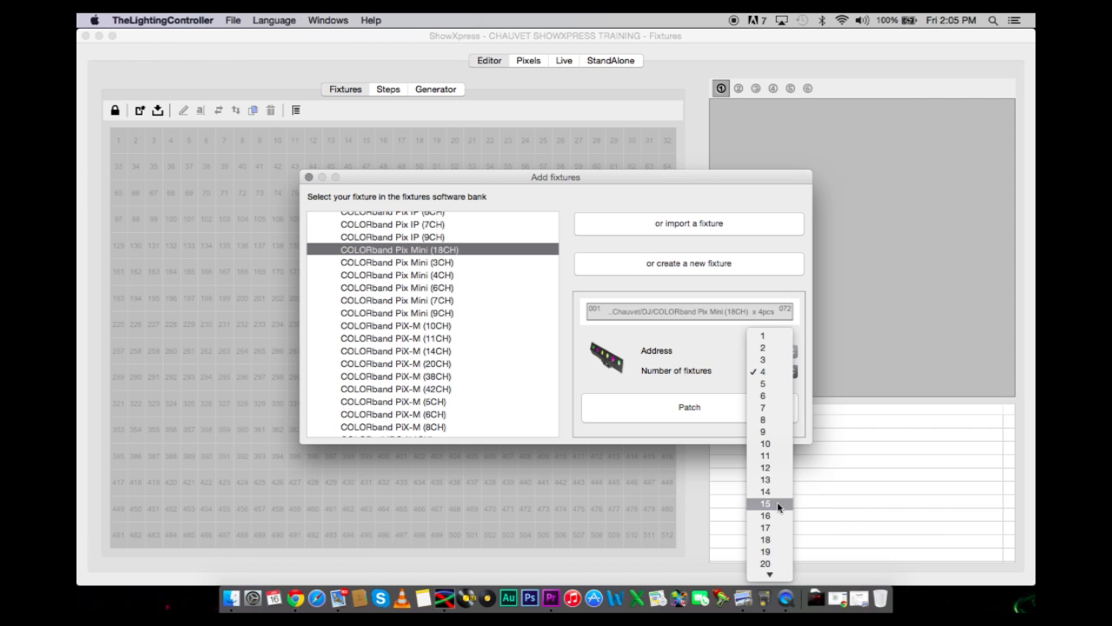
pyautogui.moveTo(770, 573)
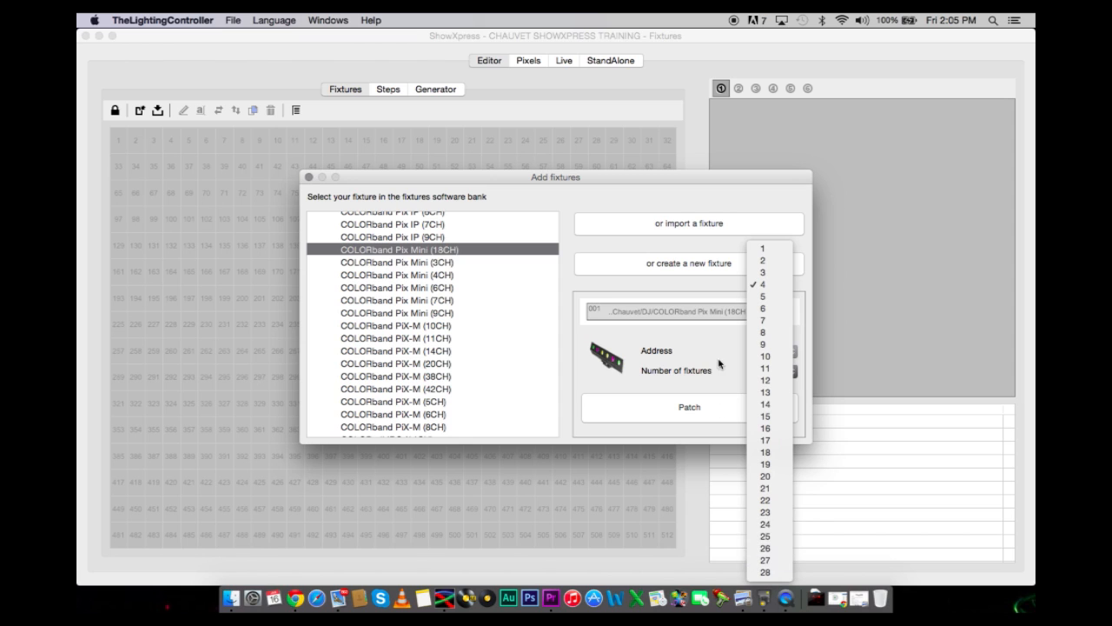
pyautogui.click(713, 385)
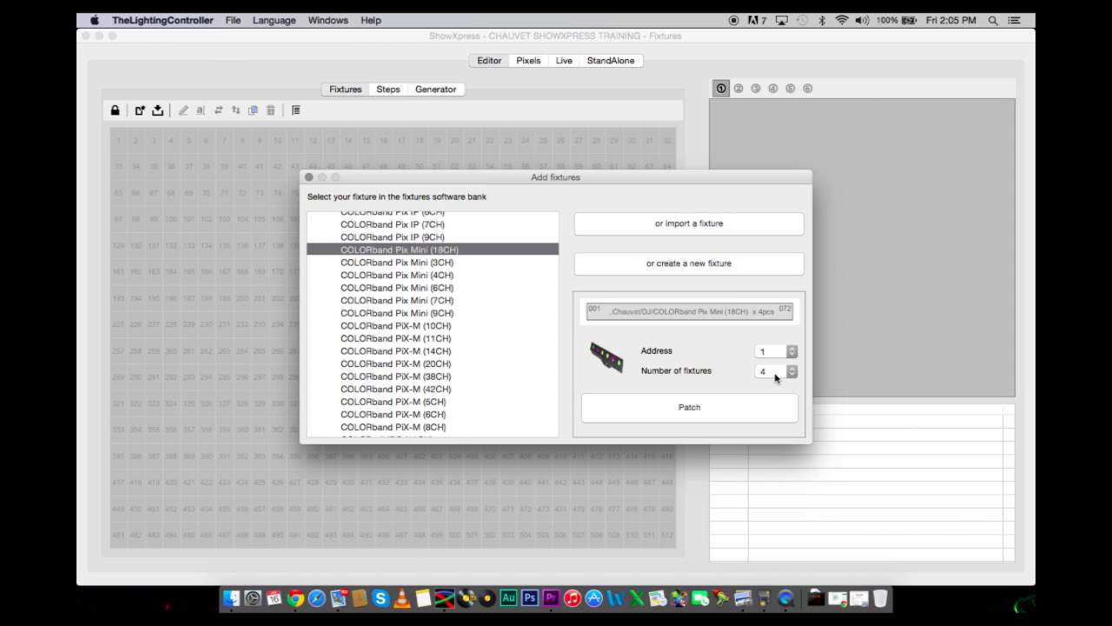
pyautogui.click(781, 378)
pyautogui.click(779, 377)
pyautogui.click(699, 414)
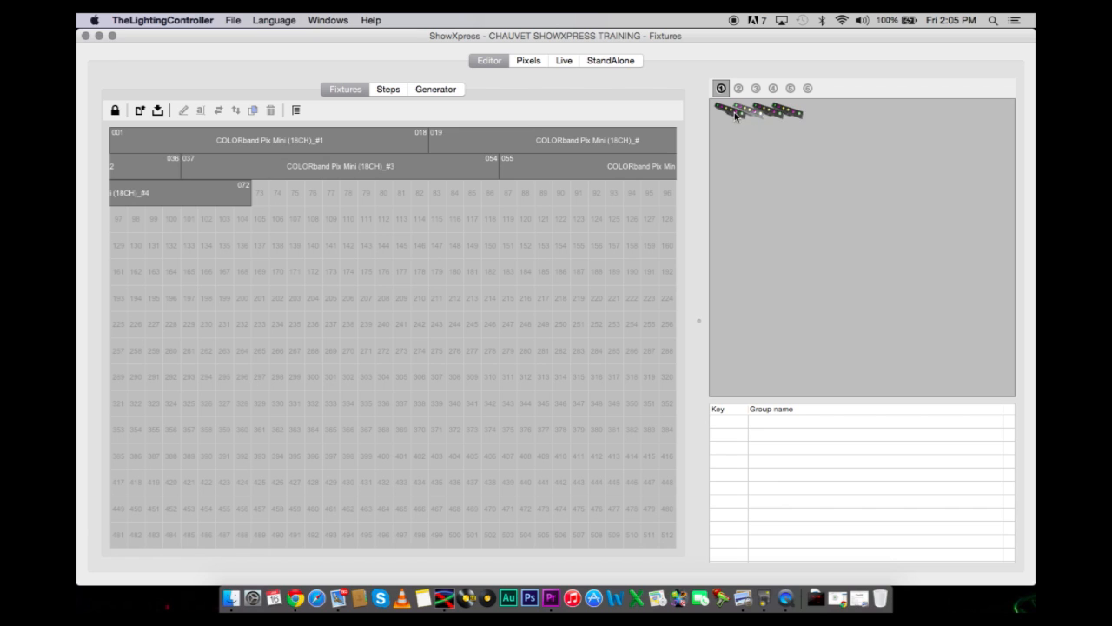
# - Select the patched COLORband Pix Mini fixtures in turn to examine their channel ranges, and clear the selection
pyautogui.click(171, 151)
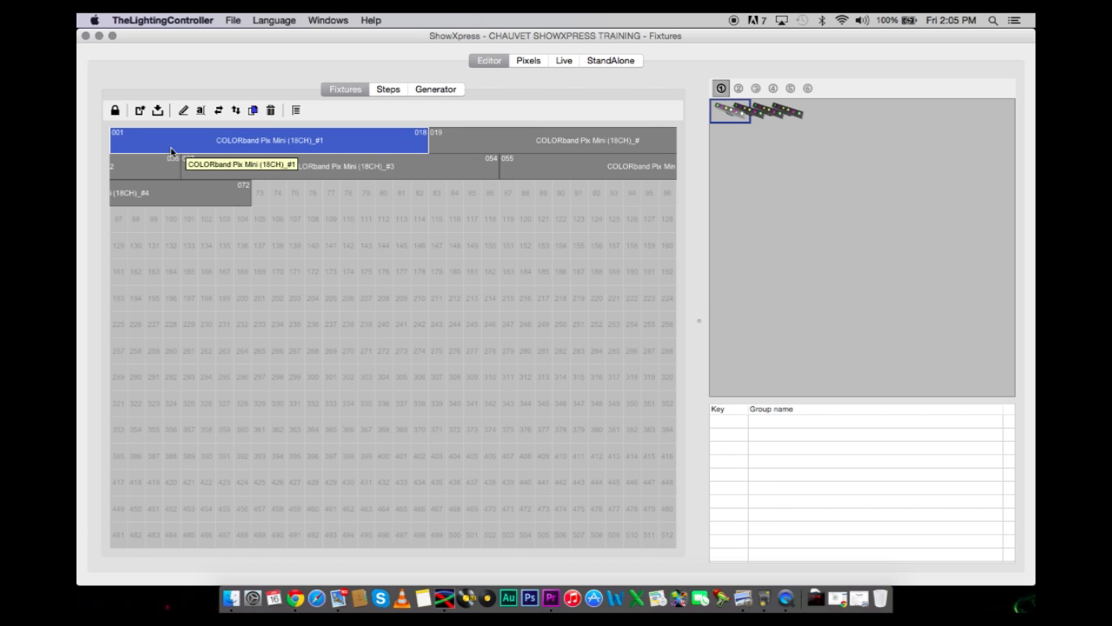
pyautogui.click(453, 144)
pyautogui.click(251, 166)
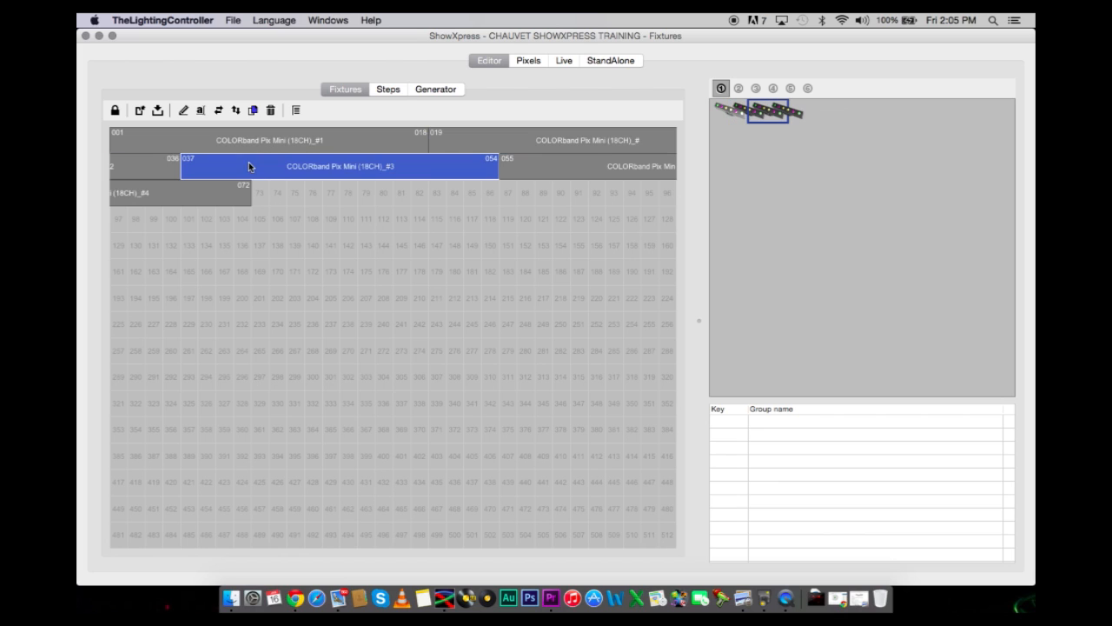
pyautogui.click(524, 170)
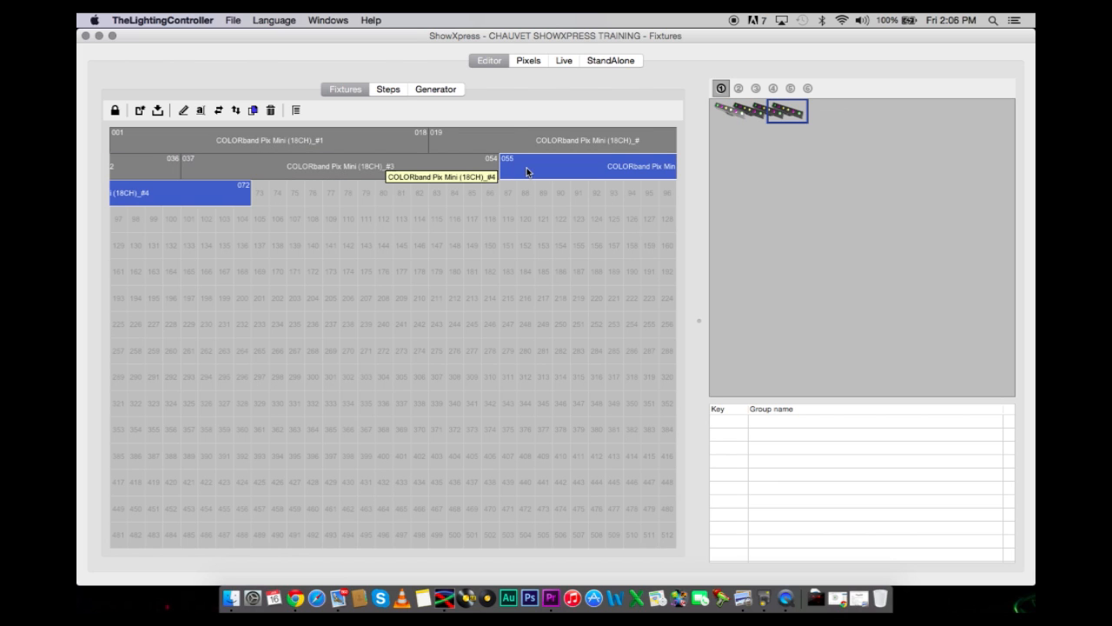
pyautogui.click(213, 142)
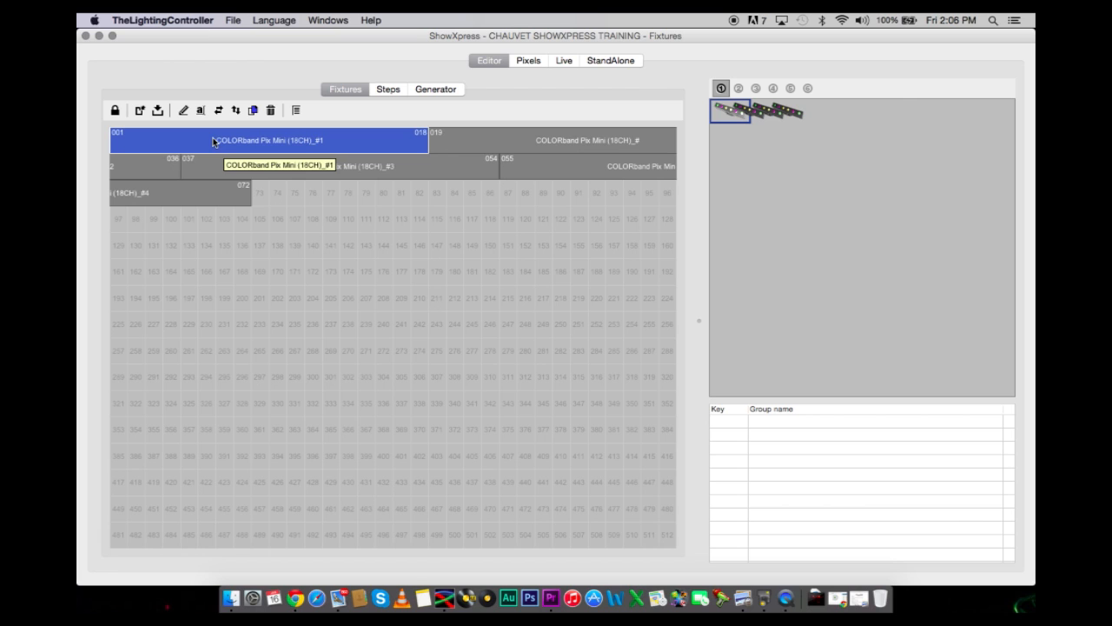
pyautogui.click(264, 196)
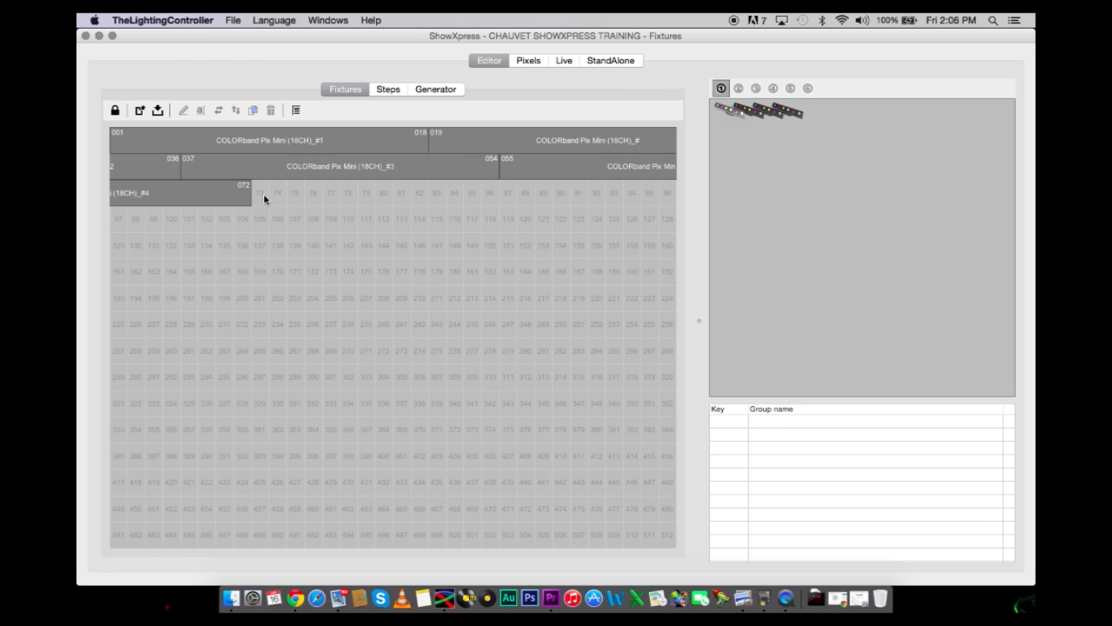
# - Start adding more fixtures and select the Chauvet DJ Intimidator Spot LED 350 (14CH) from the fixture bank
pyautogui.click(139, 109)
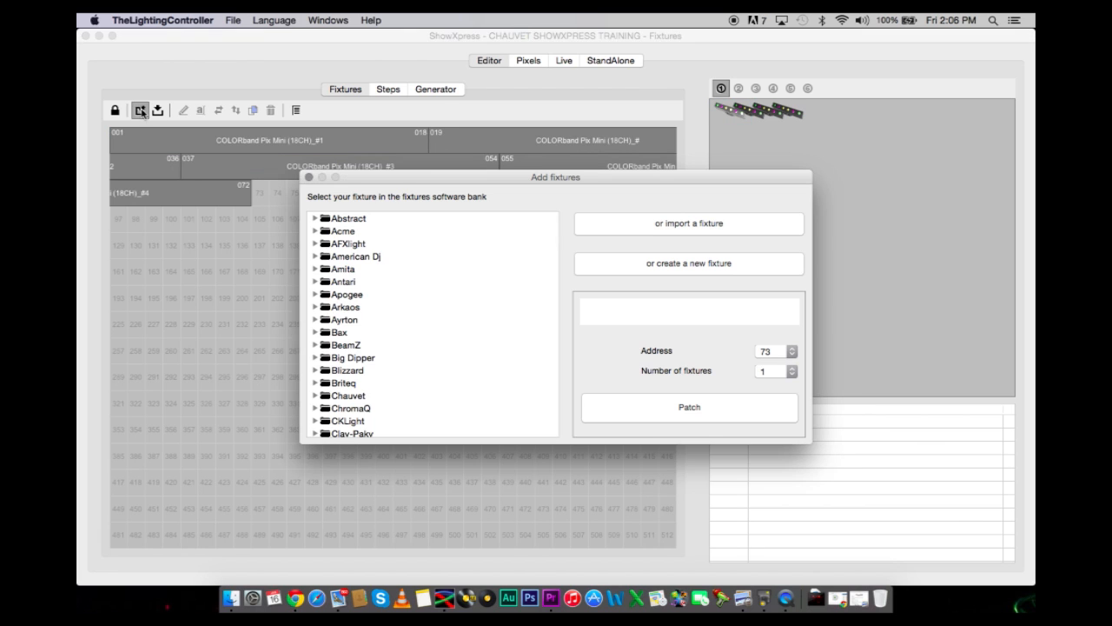
pyautogui.scroll(-2, 339, 363)
pyautogui.click(358, 365)
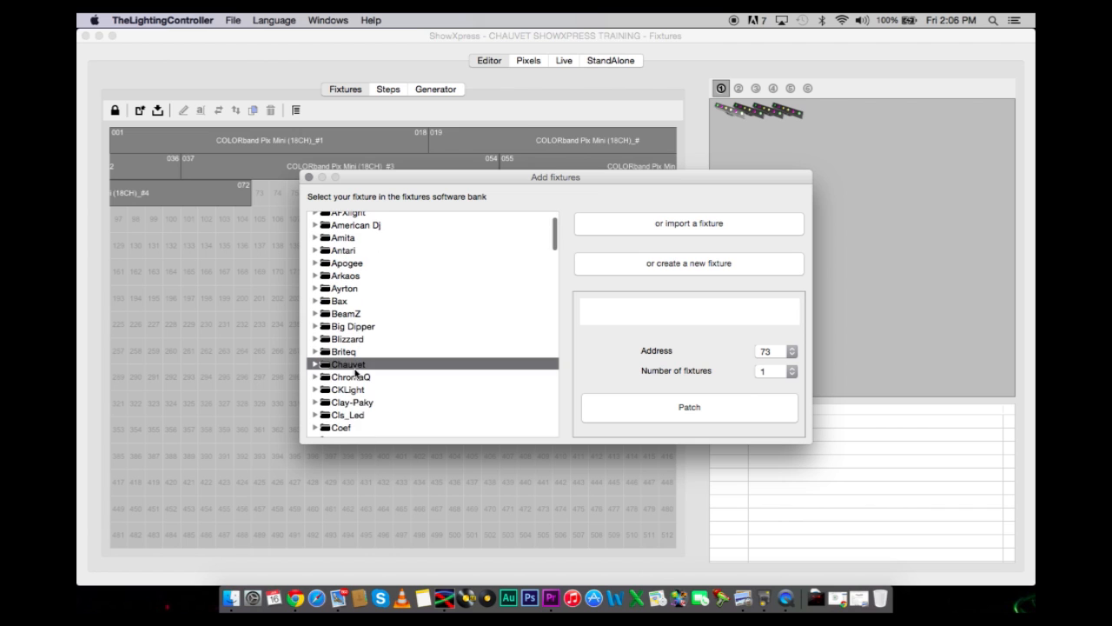
pyautogui.click(316, 364)
pyautogui.click(326, 377)
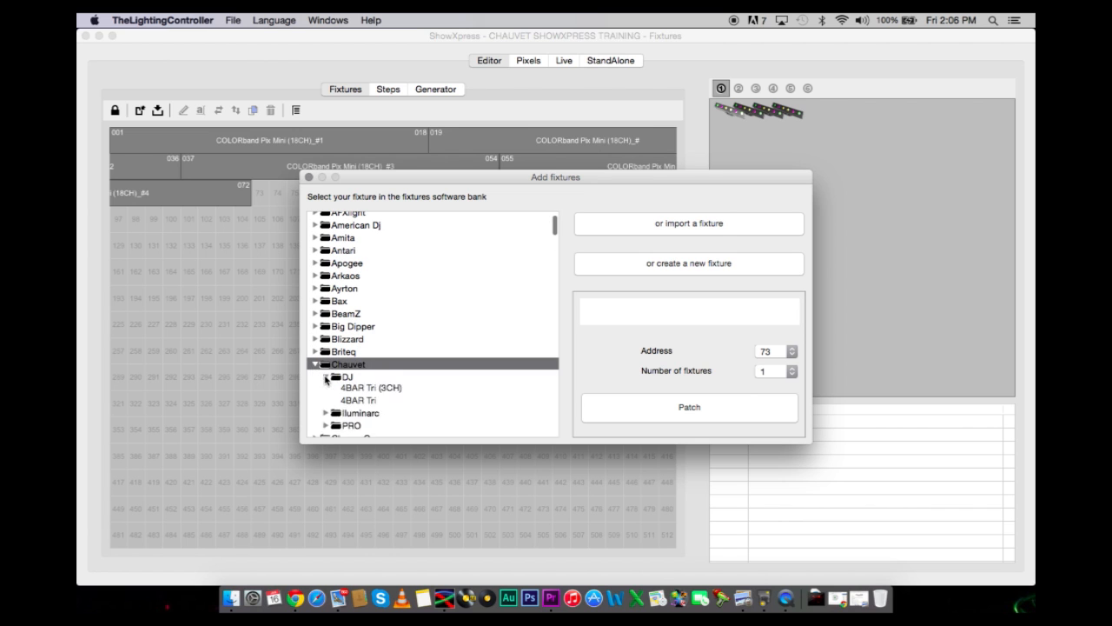
pyautogui.scroll(-5, 350, 373)
pyautogui.scroll(-15, 349, 374)
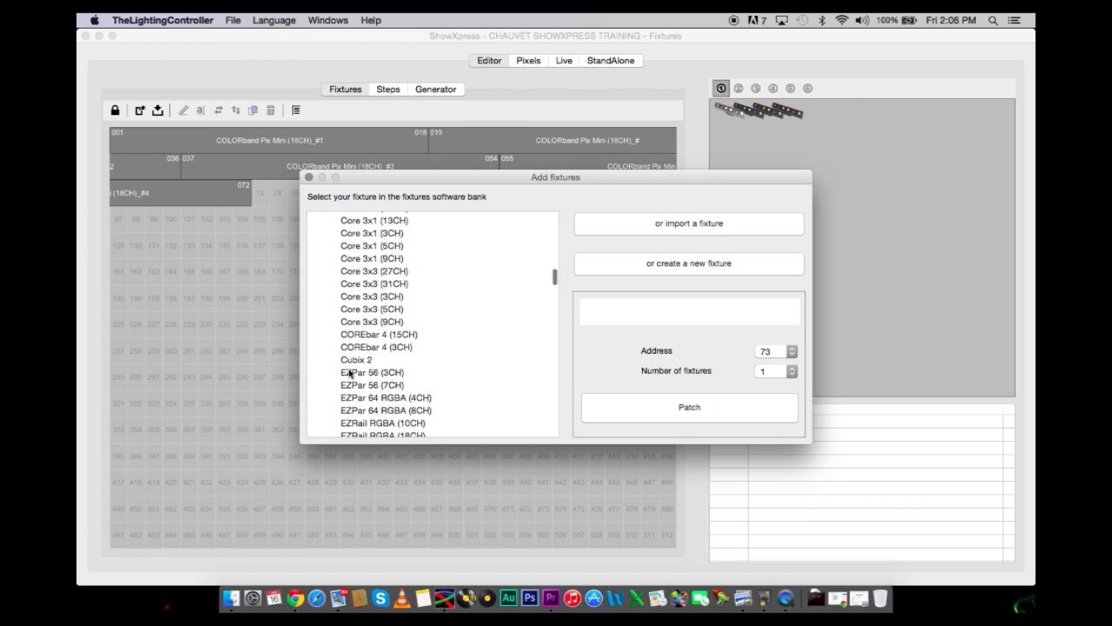
pyautogui.scroll(-12, 349, 374)
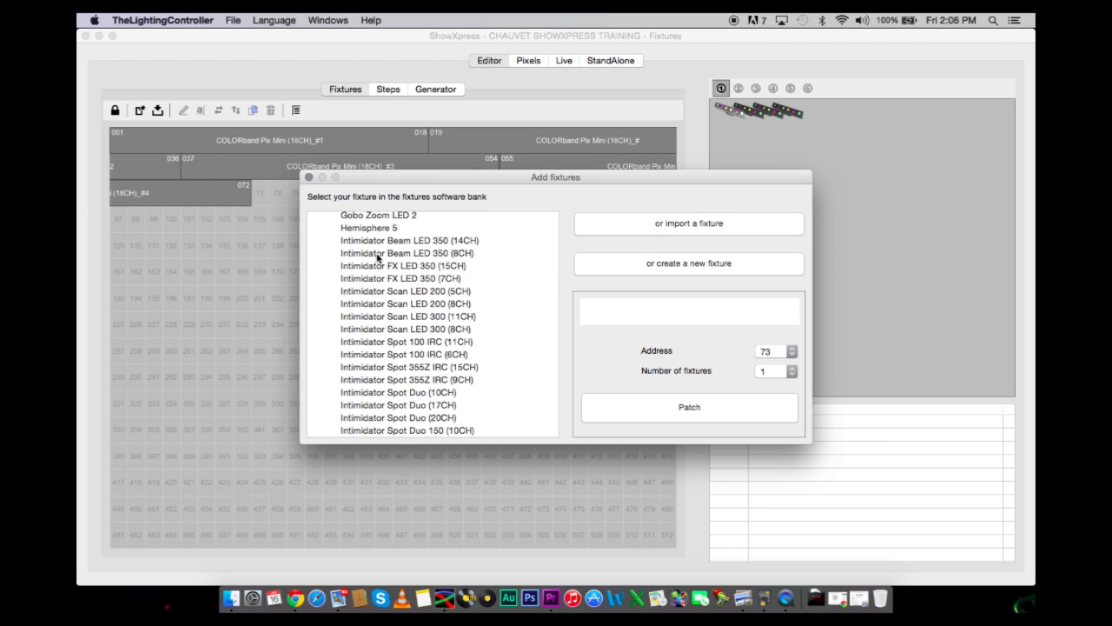
pyautogui.scroll(-1, 380, 293)
pyautogui.scroll(-3, 380, 293)
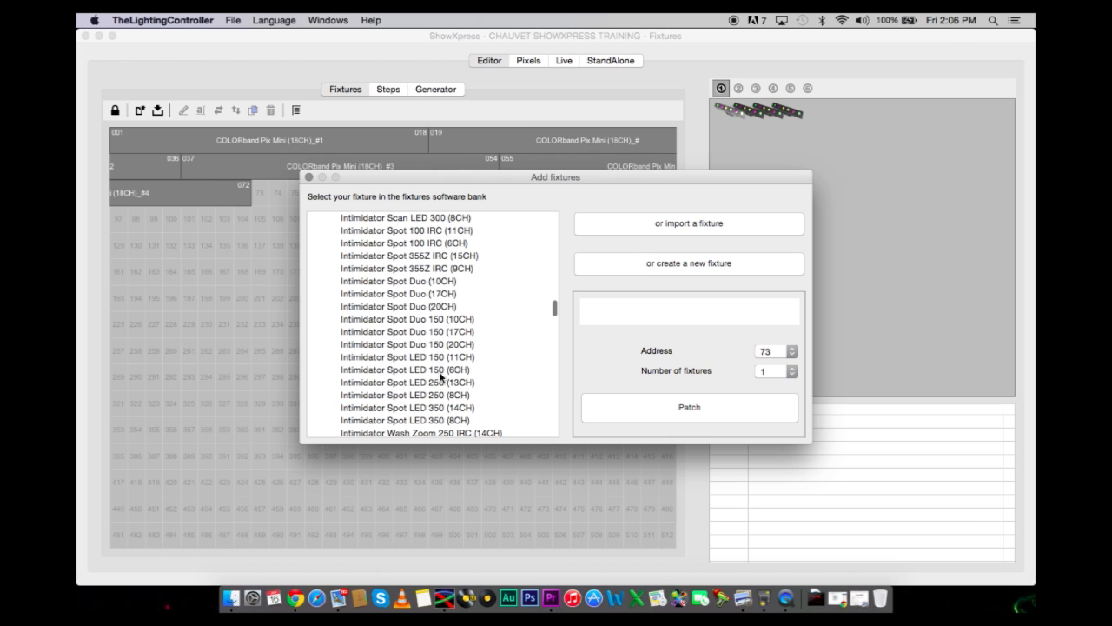
pyautogui.scroll(-1, 406, 369)
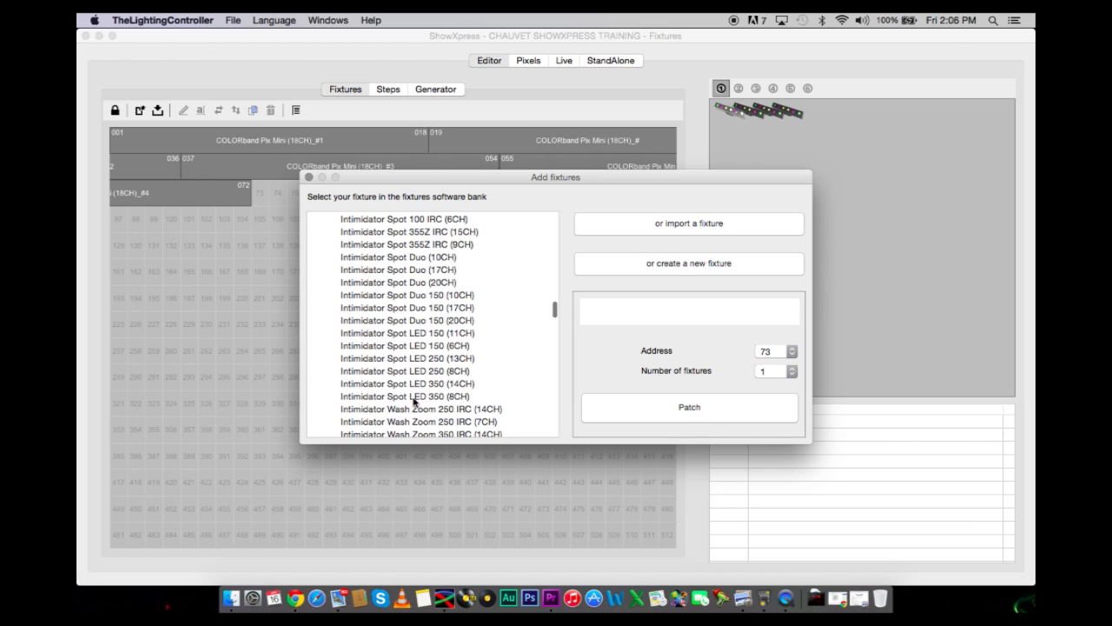
pyautogui.click(429, 385)
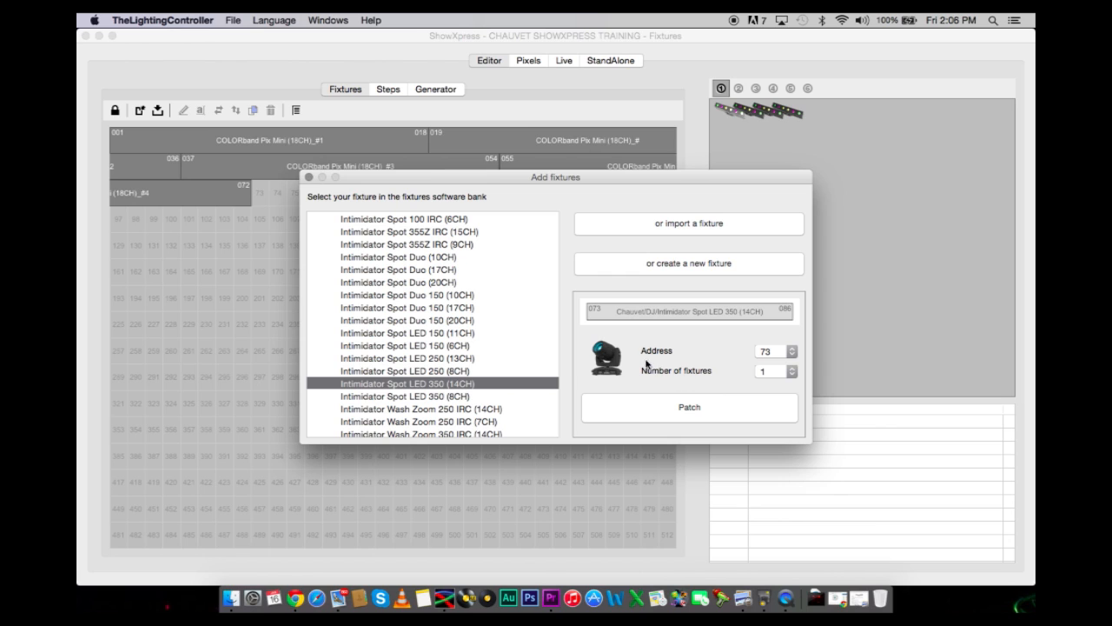
# - Set the number of fixtures to 2 and patch the Intimidator Spot LED 350 units starting at address 73
pyautogui.click(793, 374)
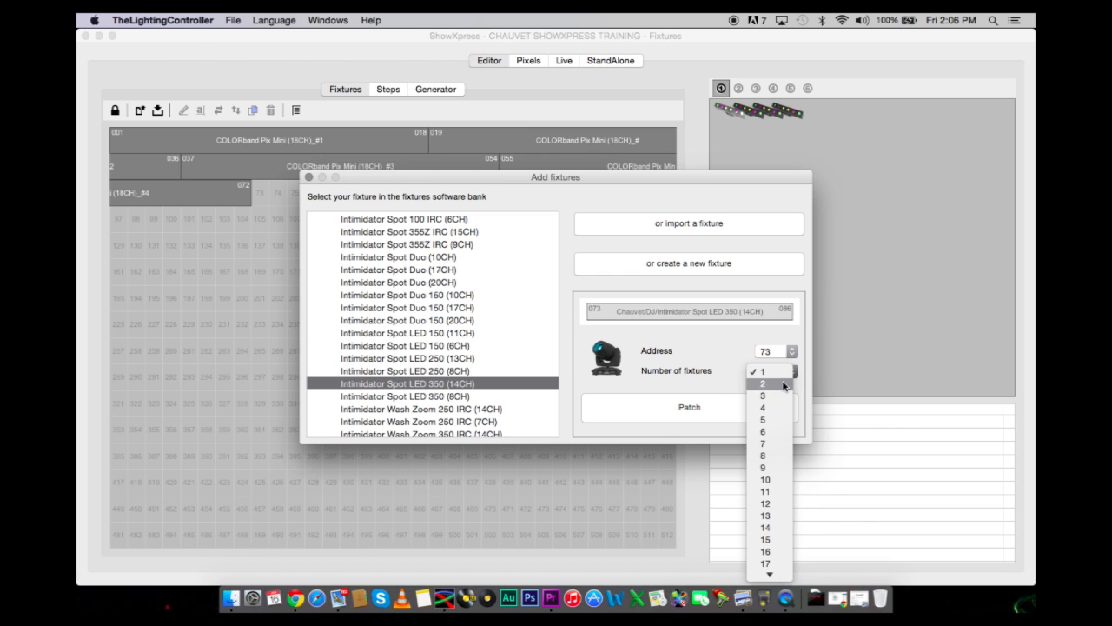
pyautogui.click(769, 384)
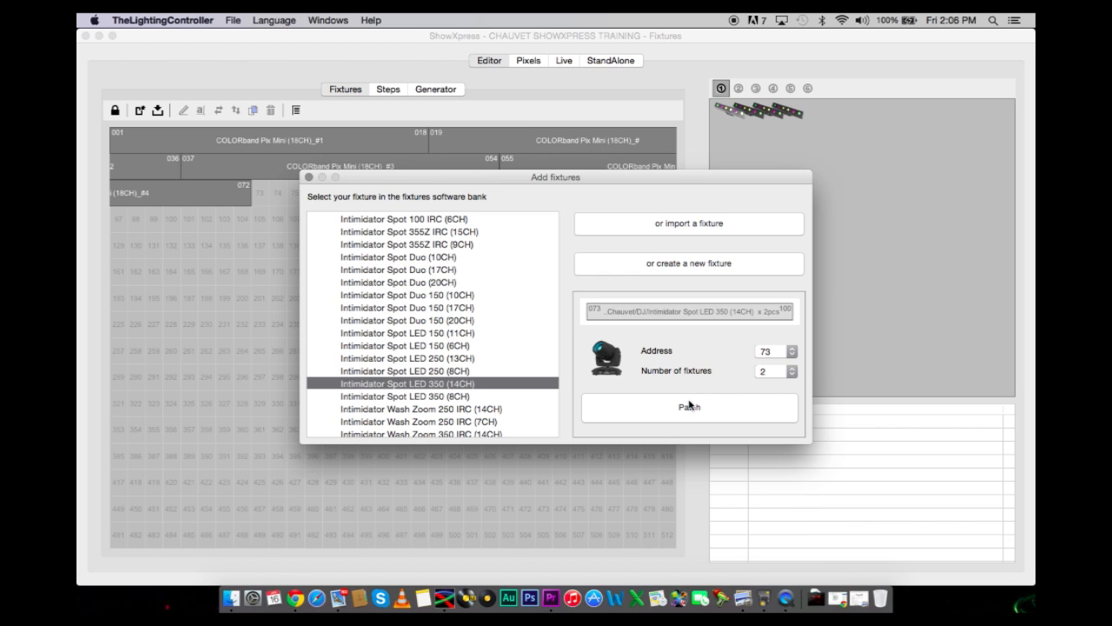
pyautogui.click(689, 405)
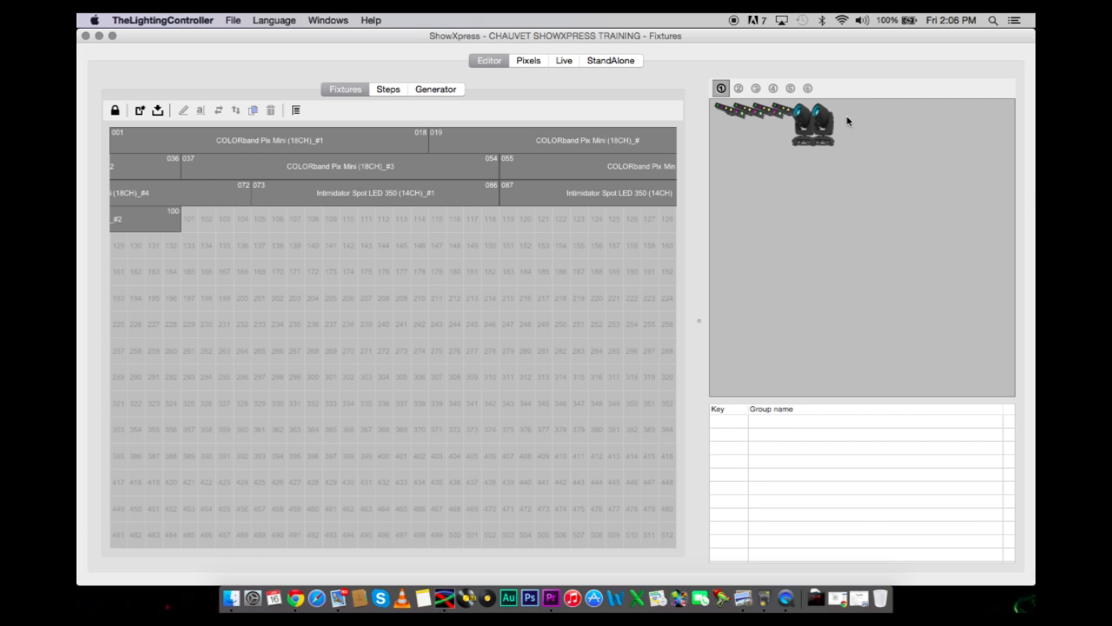
# - Move the two Intimidator Spot icons below the COLORband row, spaced apart on opposite sides of the layout view
pyautogui.moveTo(832, 126); pyautogui.dragTo(952, 228)
pyautogui.moveTo(803, 122); pyautogui.dragTo(754, 228)
pyautogui.click(844, 150)
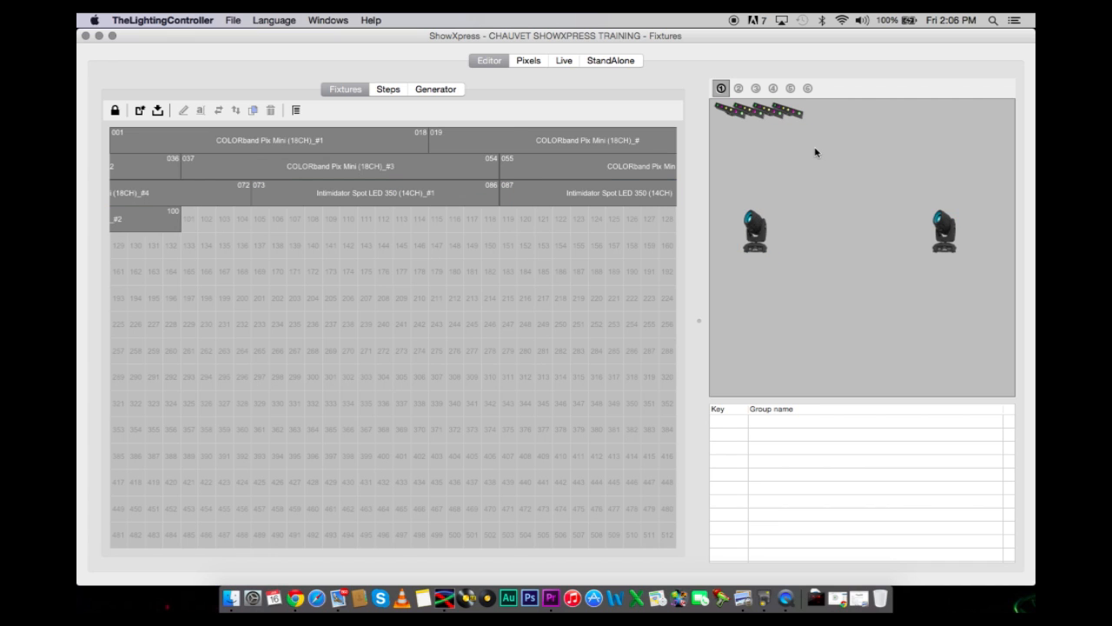
# - Try the layout's fixture images at 1/2 and 1/3 size, and restore them to normal size
pyautogui.rightClick(815, 152)
pyautogui.moveTo(825, 155)
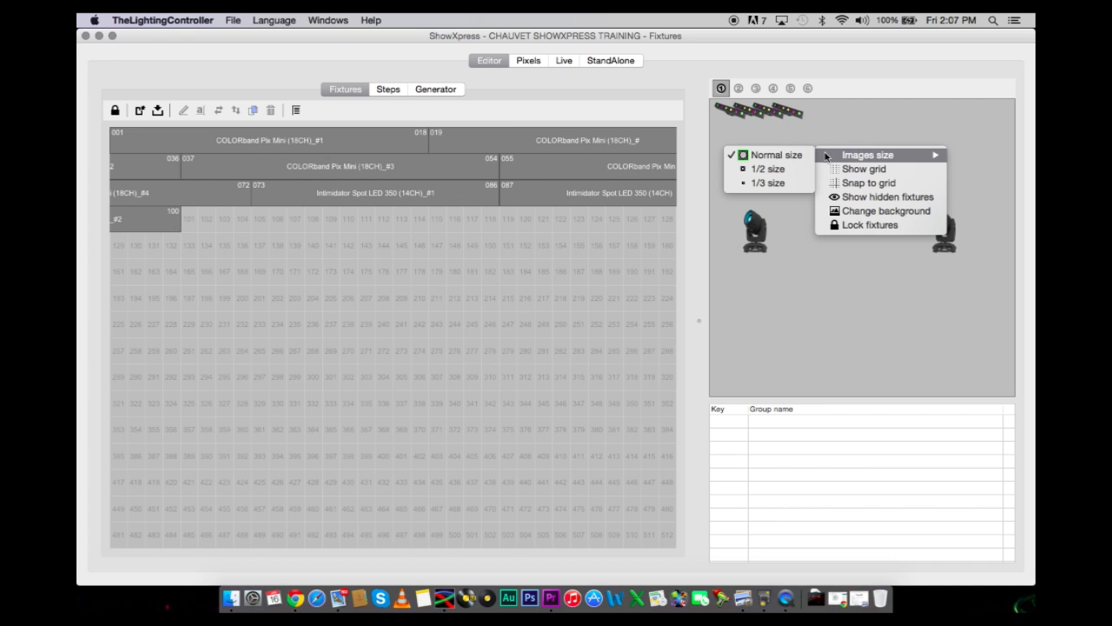
pyautogui.click(767, 169)
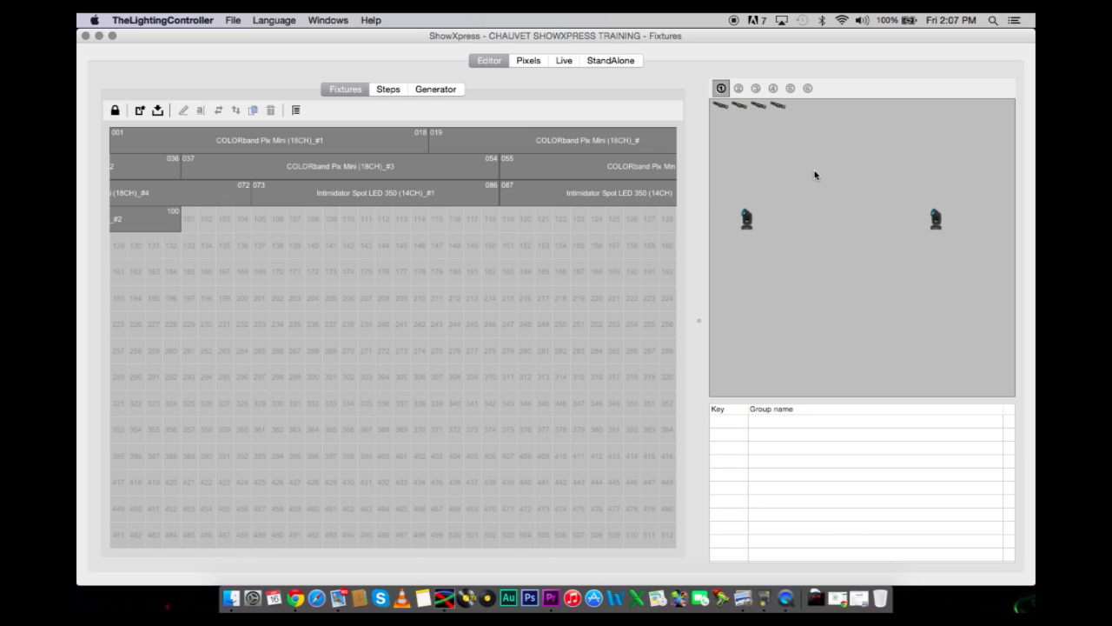
pyautogui.rightClick(815, 174)
pyautogui.moveTo(830, 179)
pyautogui.click(770, 204)
pyautogui.rightClick(794, 169)
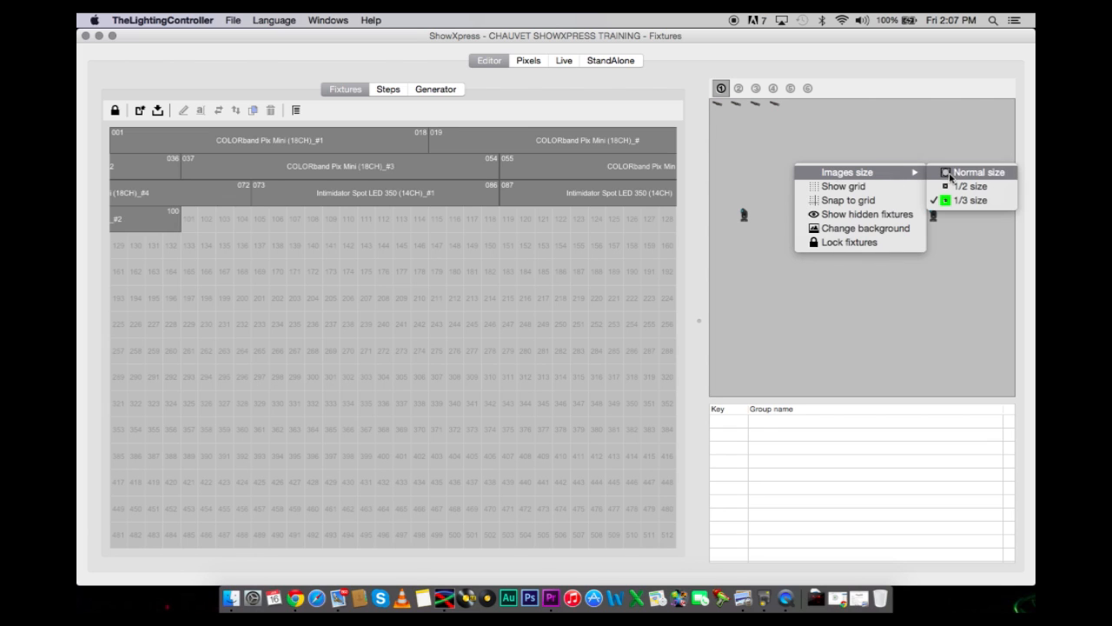
pyautogui.click(947, 172)
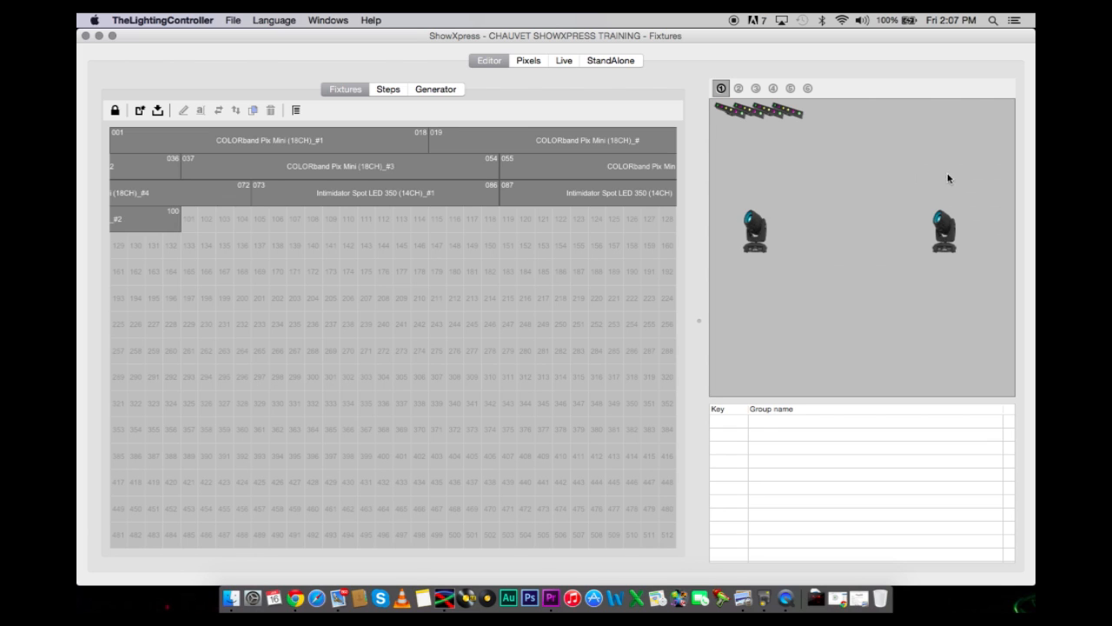
# - Show the grid in the fixture layout view
pyautogui.rightClick(838, 185)
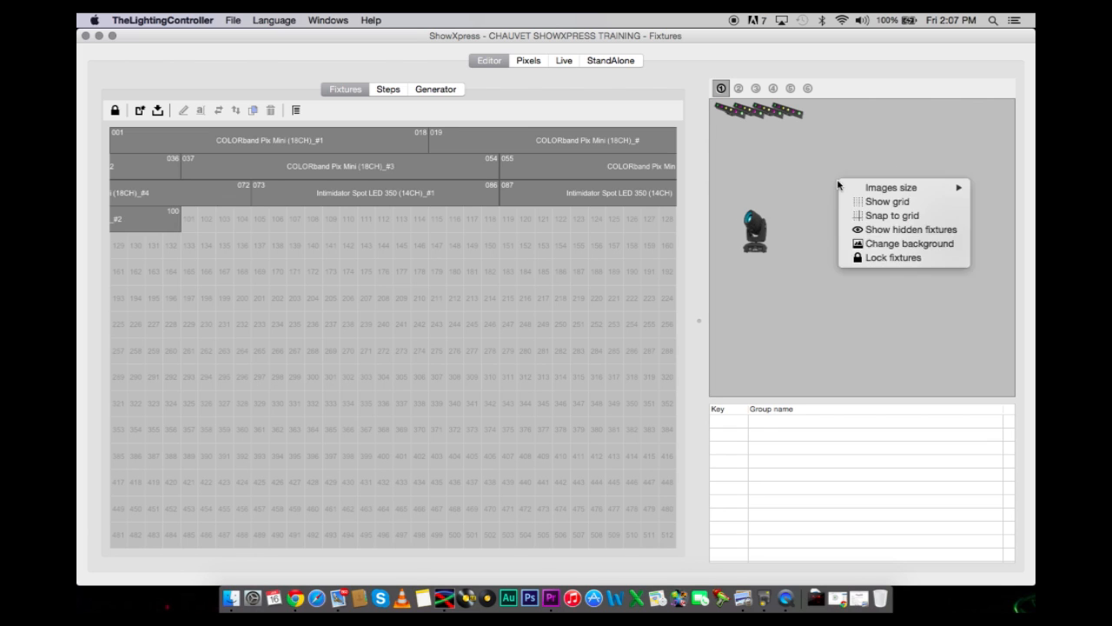
pyautogui.click(875, 201)
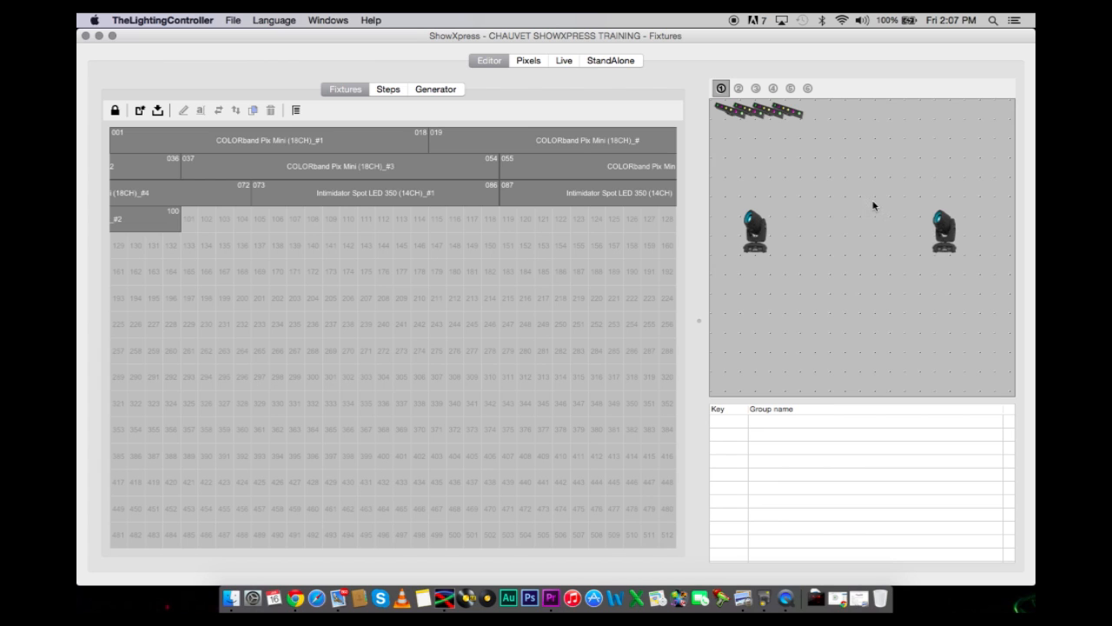
# - Try grid snapping by moving the first Intimidator Spot icon in the layout, and turn snapping off again
pyautogui.rightClick(803, 165)
pyautogui.click(831, 192)
pyautogui.moveTo(778, 225); pyautogui.dragTo(736, 209)
pyautogui.rightClick(797, 202)
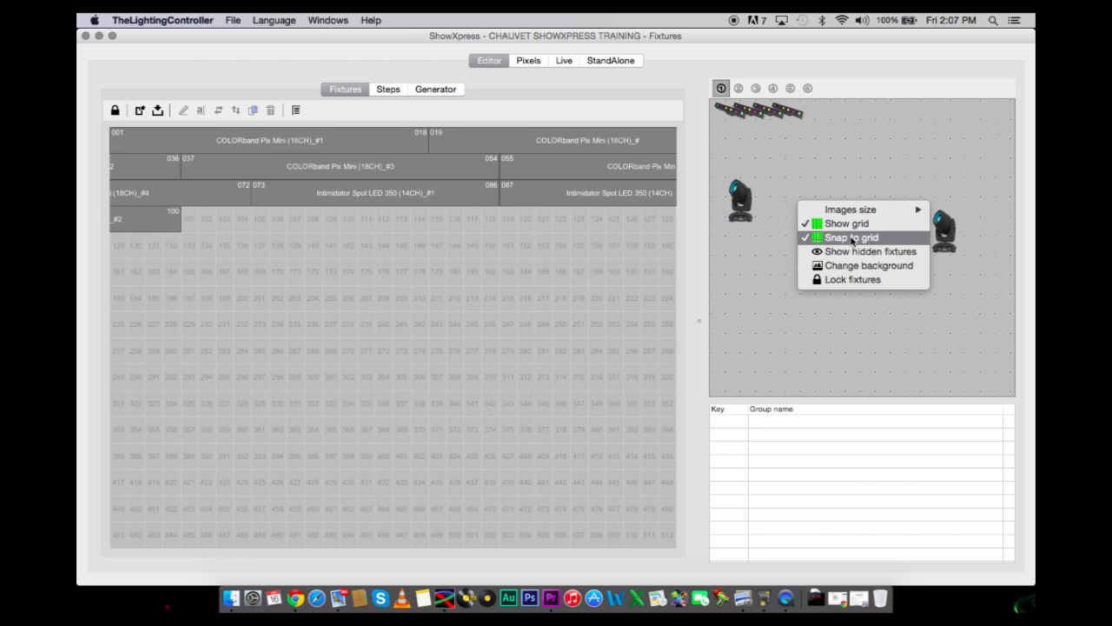
pyautogui.click(853, 238)
# - Arrange the COLORband icons in two pairs, one above and one below the two Intimidator Spots placed close together
pyautogui.moveTo(723, 108); pyautogui.dragTo(795, 259)
pyautogui.moveTo(943, 246); pyautogui.dragTo(974, 217)
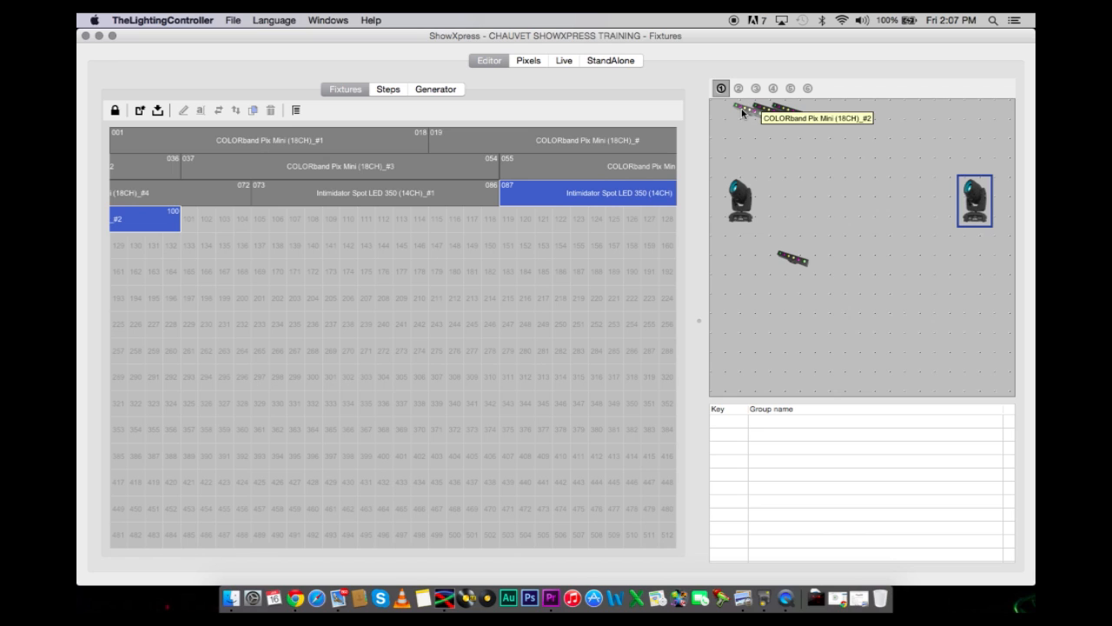
pyautogui.moveTo(742, 113); pyautogui.dragTo(840, 155)
pyautogui.moveTo(792, 257); pyautogui.dragTo(797, 154)
pyautogui.moveTo(765, 108); pyautogui.dragTo(782, 265)
pyautogui.moveTo(740, 193); pyautogui.dragTo(766, 182)
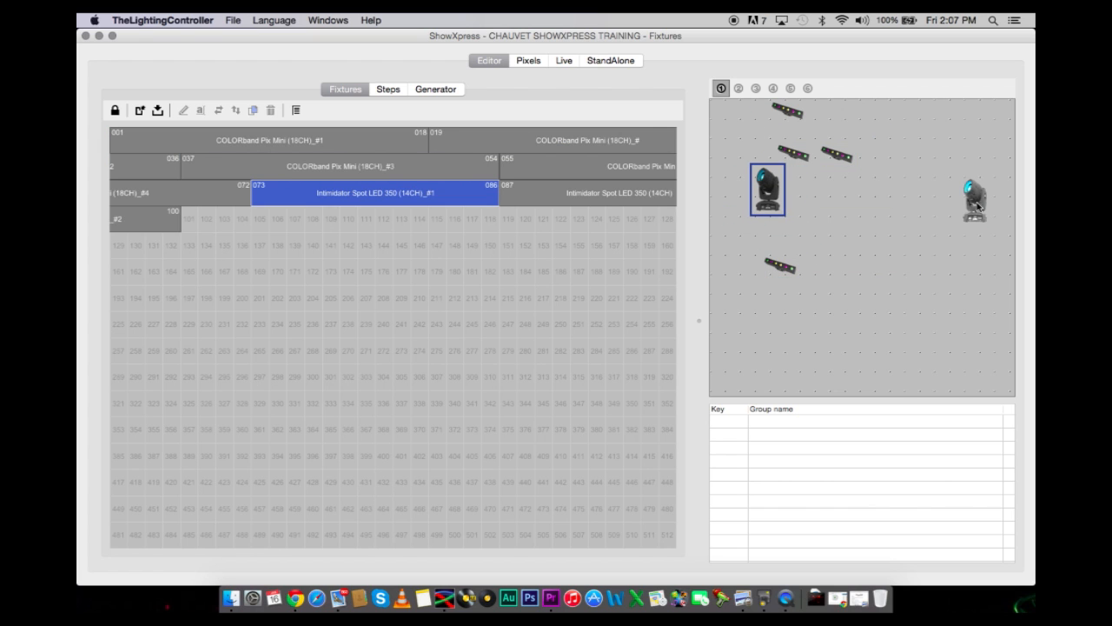
pyautogui.moveTo(973, 199); pyautogui.dragTo(847, 191)
pyautogui.moveTo(780, 265); pyautogui.dragTo(785, 252)
pyautogui.moveTo(787, 109); pyautogui.dragTo(853, 265)
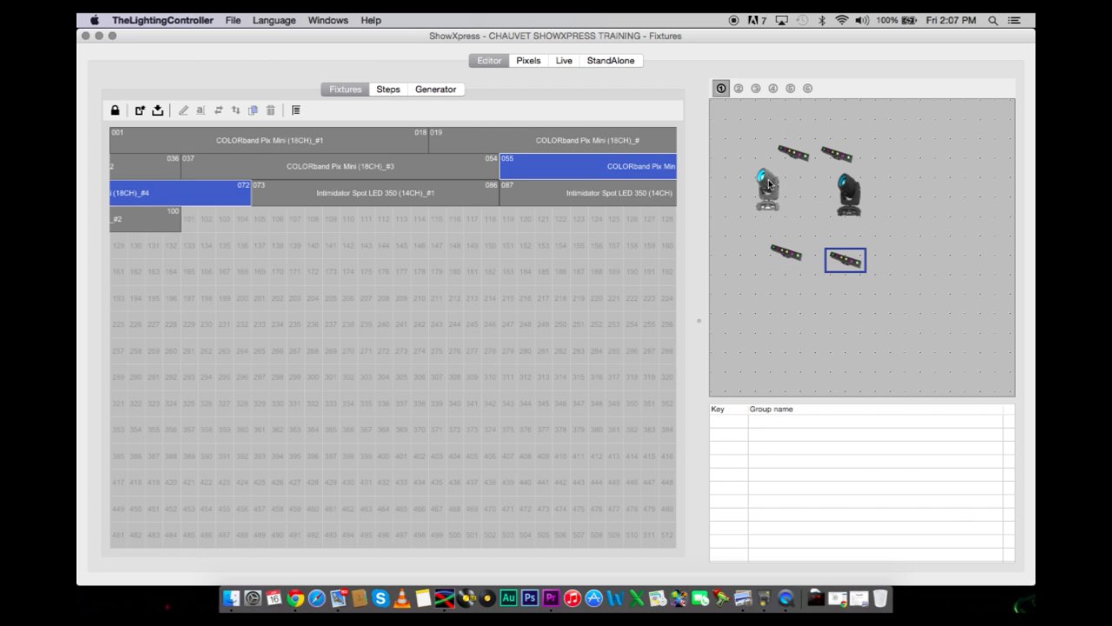
# - Line up all fixtures in one row, with an Intimidator Spot at each end and the four COLORbands spaced between them
pyautogui.moveTo(768, 193); pyautogui.dragTo(735, 193)
pyautogui.moveTo(847, 193); pyautogui.dragTo(979, 193)
pyautogui.moveTo(792, 152); pyautogui.dragTo(844, 229)
pyautogui.moveTo(786, 252); pyautogui.dragTo(875, 190)
pyautogui.moveTo(836, 155); pyautogui.dragTo(839, 191)
pyautogui.click(843, 230)
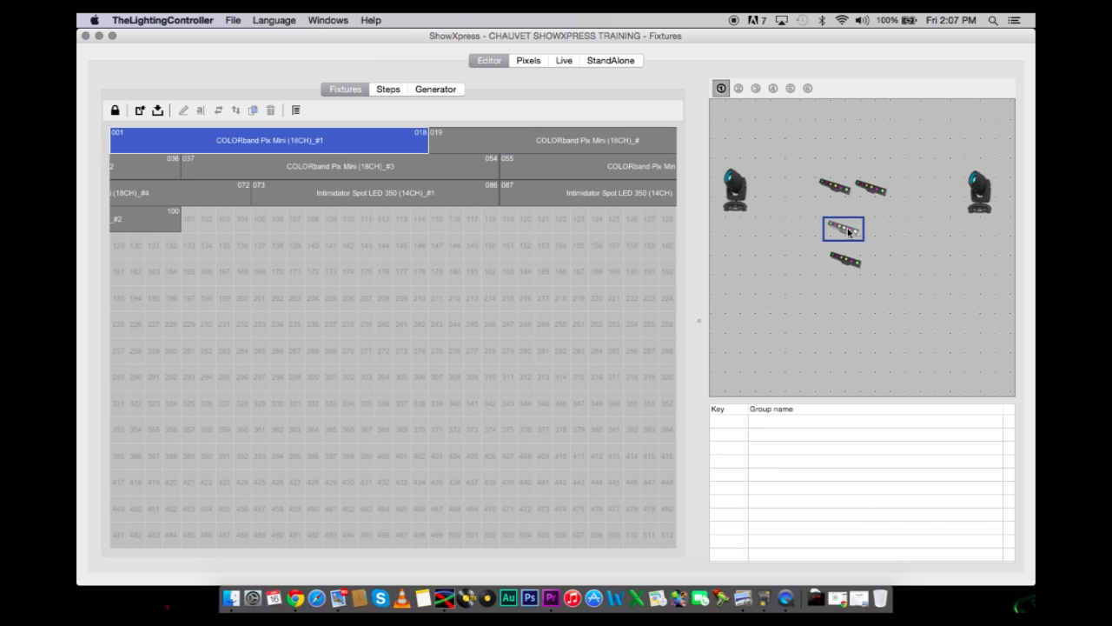
pyautogui.moveTo(842, 229); pyautogui.dragTo(791, 186)
pyautogui.click(844, 259)
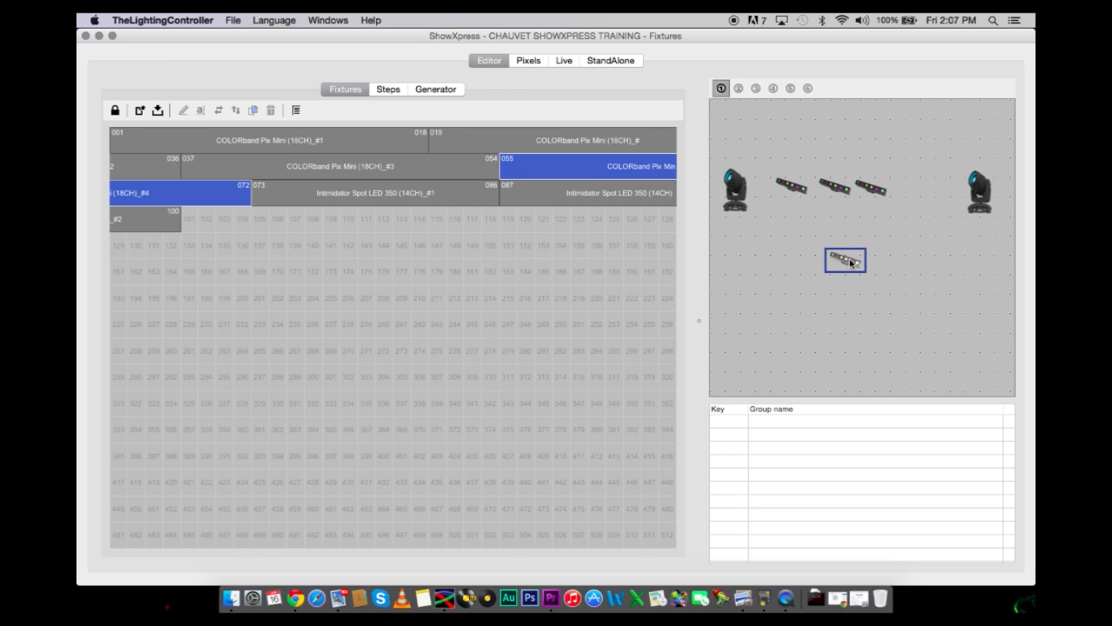
pyautogui.moveTo(847, 266); pyautogui.dragTo(996, 192)
pyautogui.moveTo(927, 192); pyautogui.dragTo(789, 193)
pyautogui.click(854, 244)
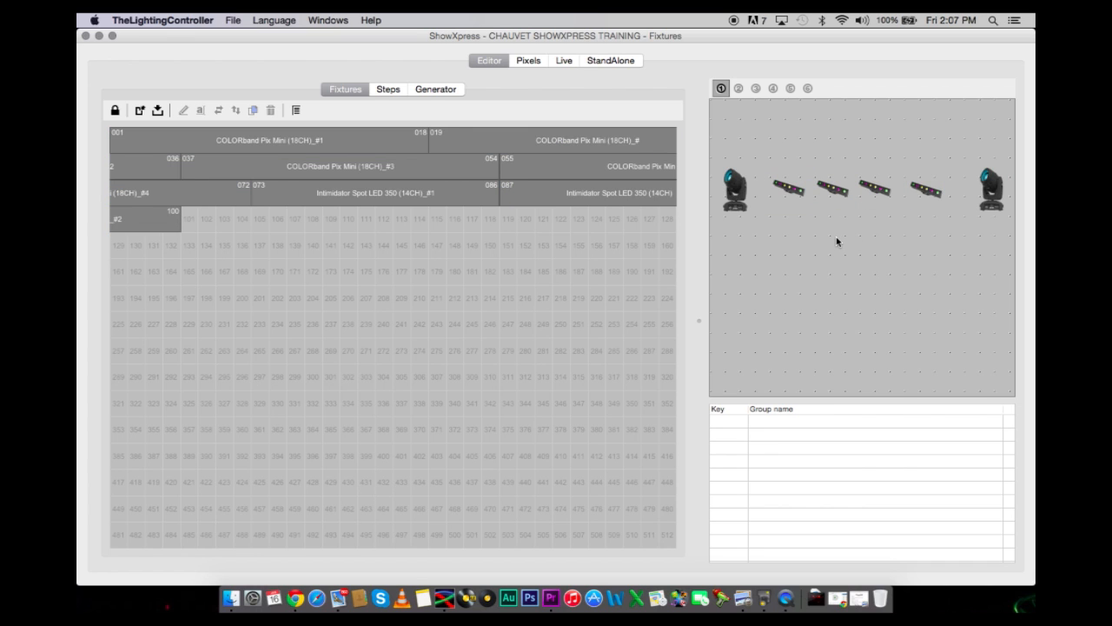
pyautogui.rightClick(837, 242)
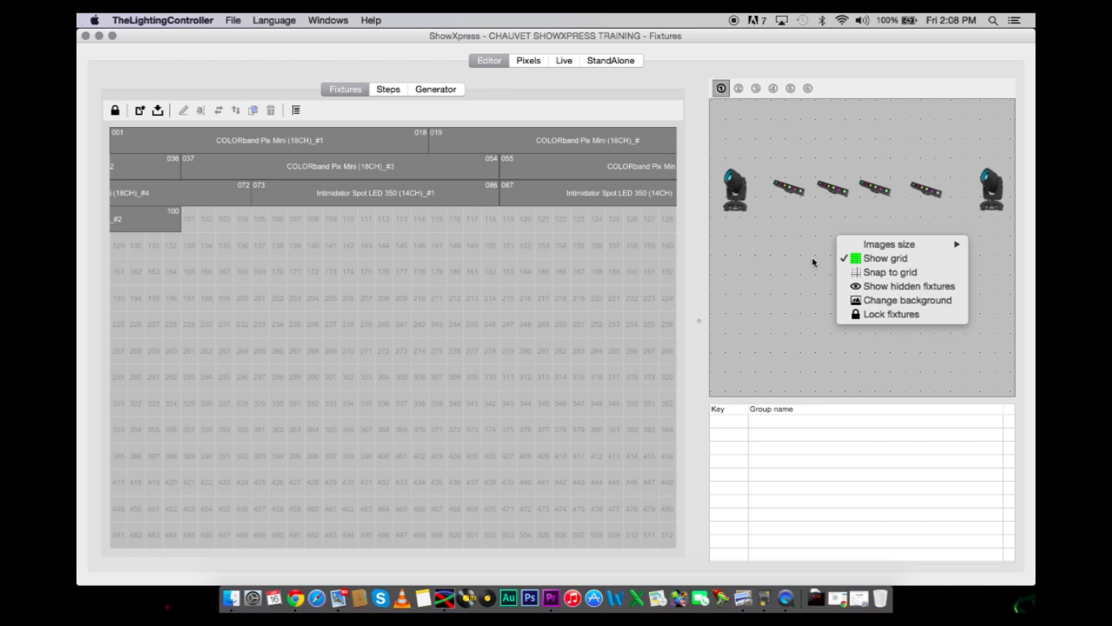
pyautogui.click(734, 242)
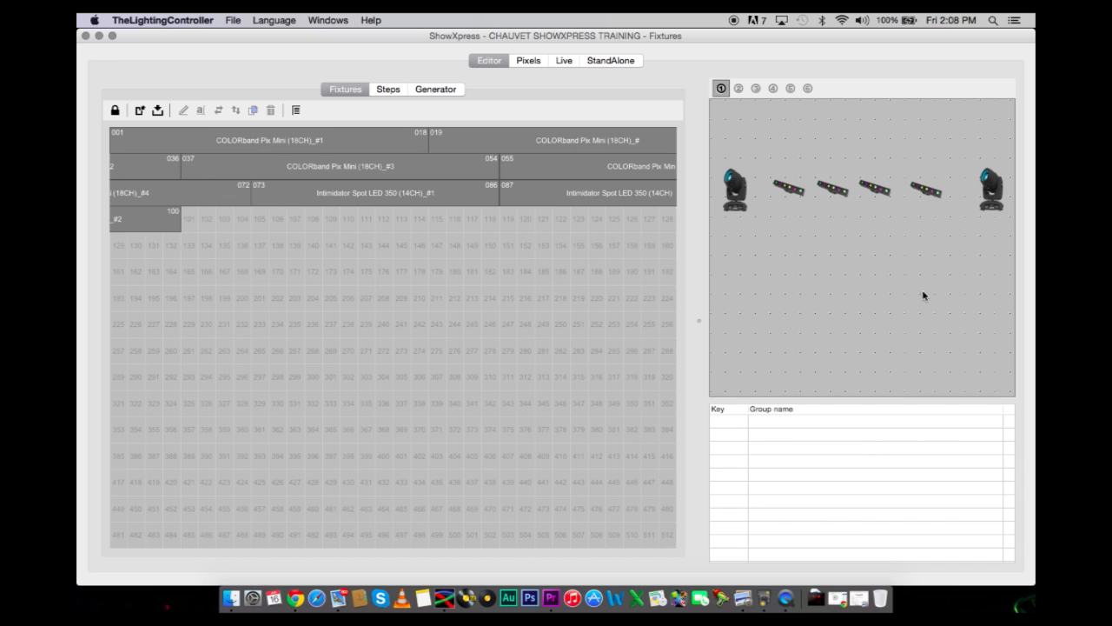
# - Select COLORband Pix Mini #1 and #4 together with Intimidator Spot #2 in the layout, and clear the selection
pyautogui.click(789, 200)
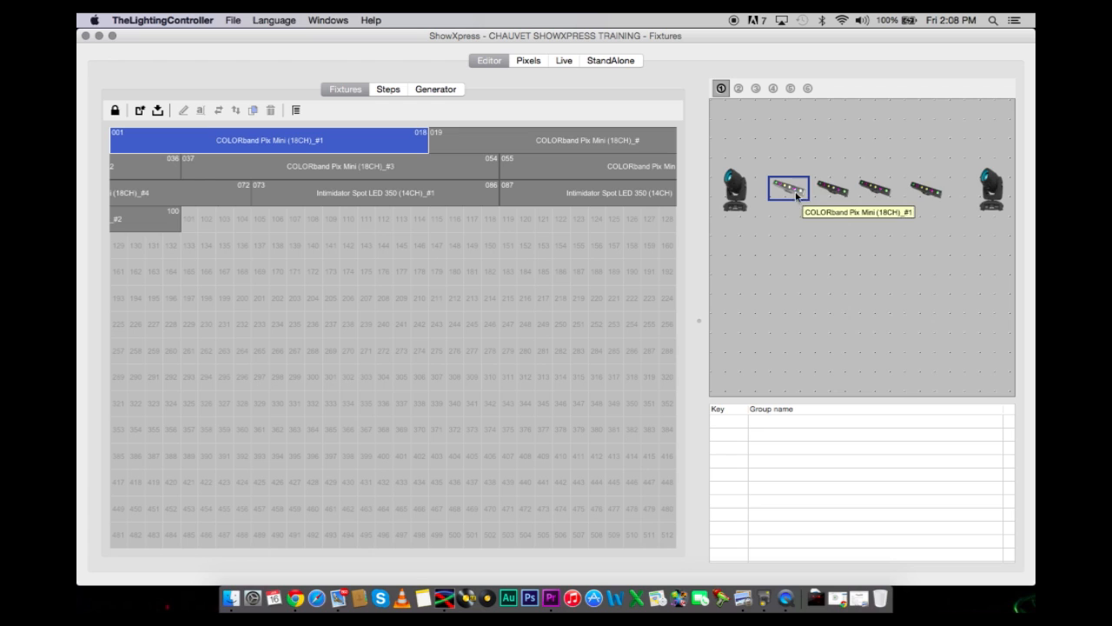
pyautogui.click(926, 189)
pyautogui.keyDown('shift'); pyautogui.click(789, 189); pyautogui.keyUp('shift')
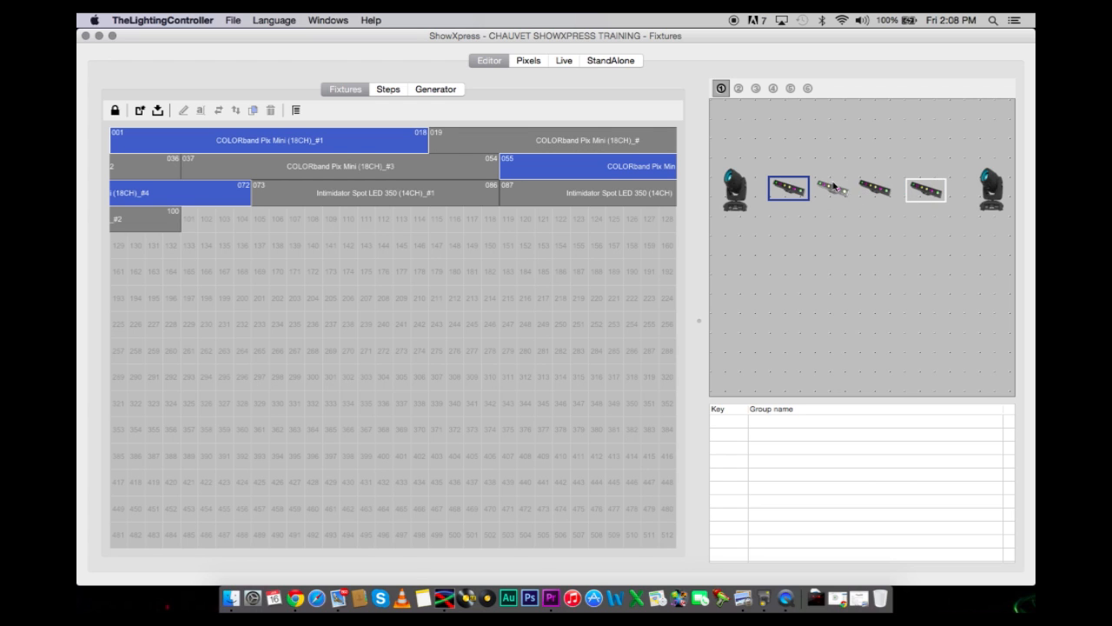
pyautogui.keyDown('shift'); pyautogui.click(990, 190); pyautogui.keyUp('shift')
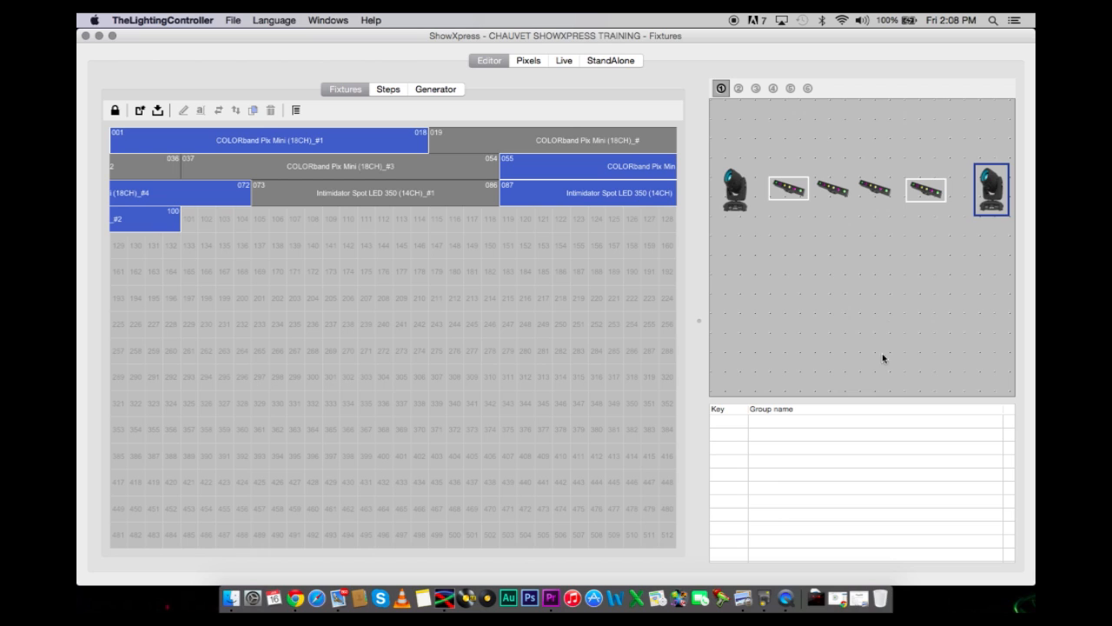
pyautogui.click(837, 259)
# - Select only the first and last COLORbands in the row, and clear the selection
pyautogui.click(789, 189)
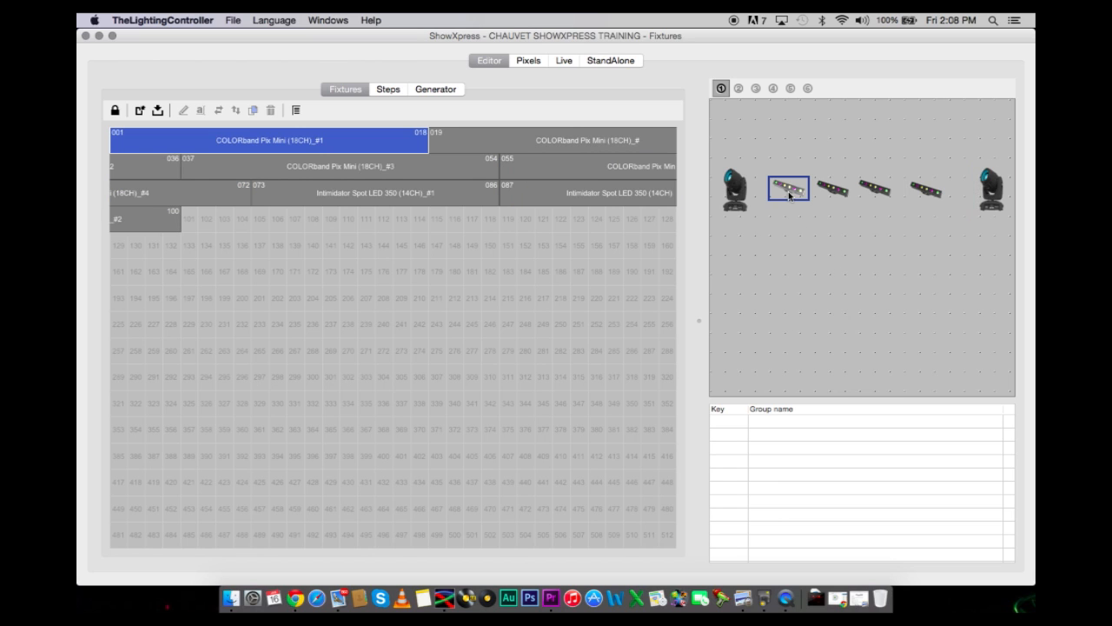
pyautogui.click(908, 195)
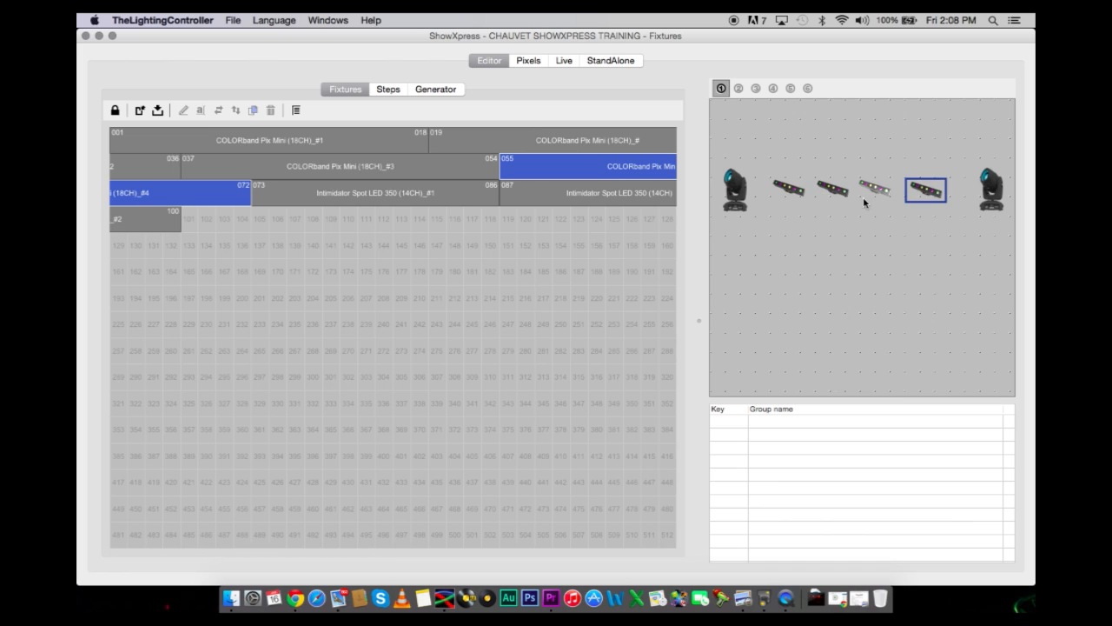
pyautogui.keyDown('shift'); pyautogui.click(798, 191); pyautogui.keyUp('shift')
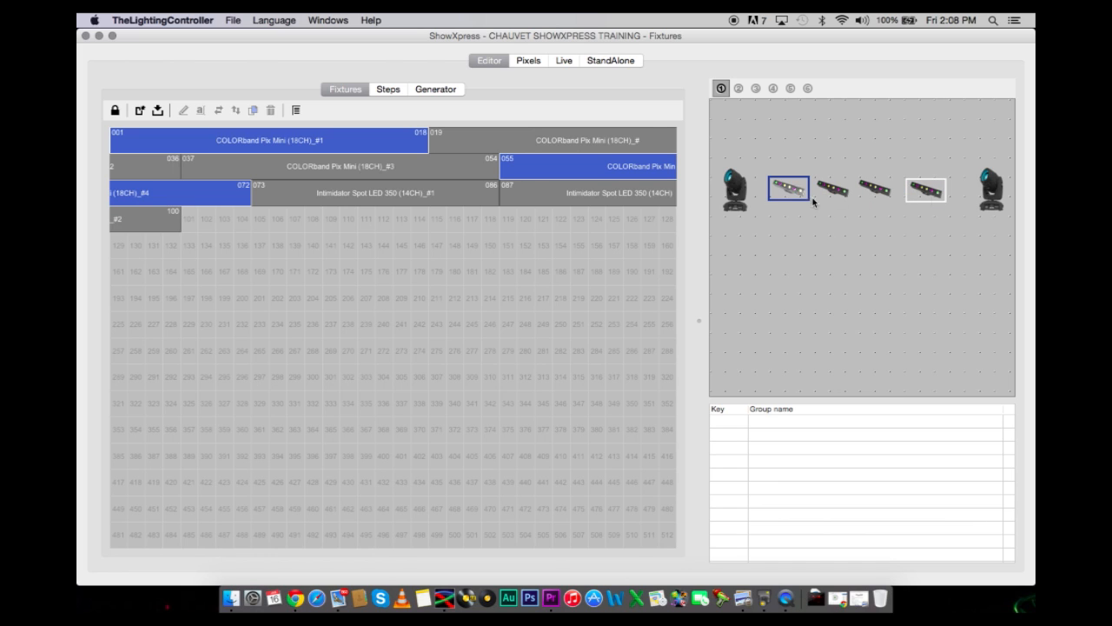
pyautogui.click(844, 251)
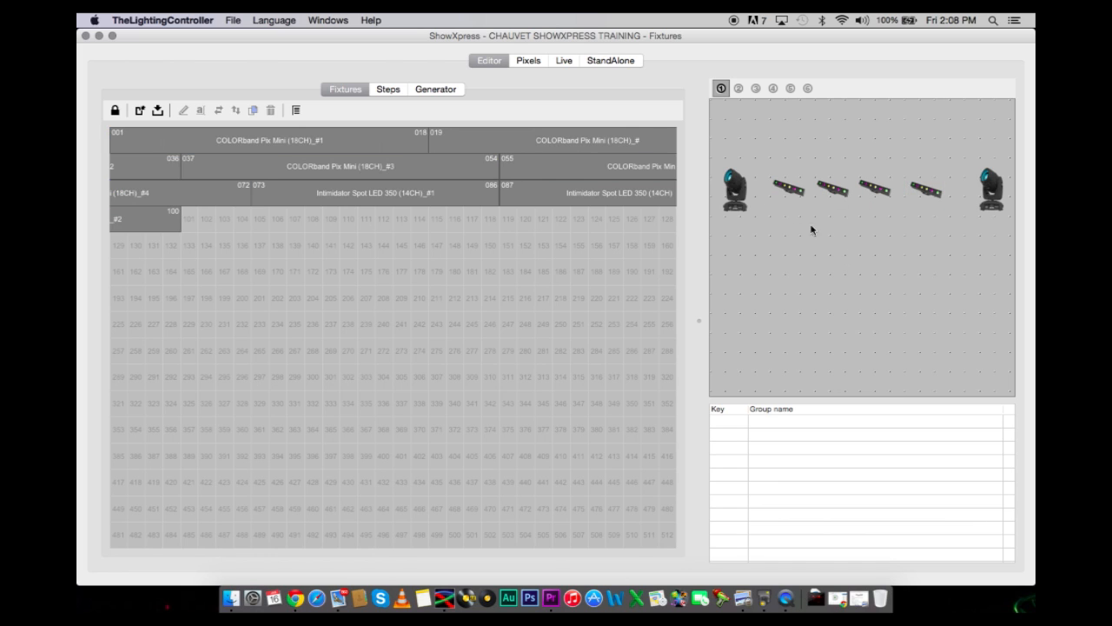
# - Group the four COLORband Pix Mini fixtures as COLORBANDS with group key a
pyautogui.moveTo(955, 162); pyautogui.dragTo(770, 233)
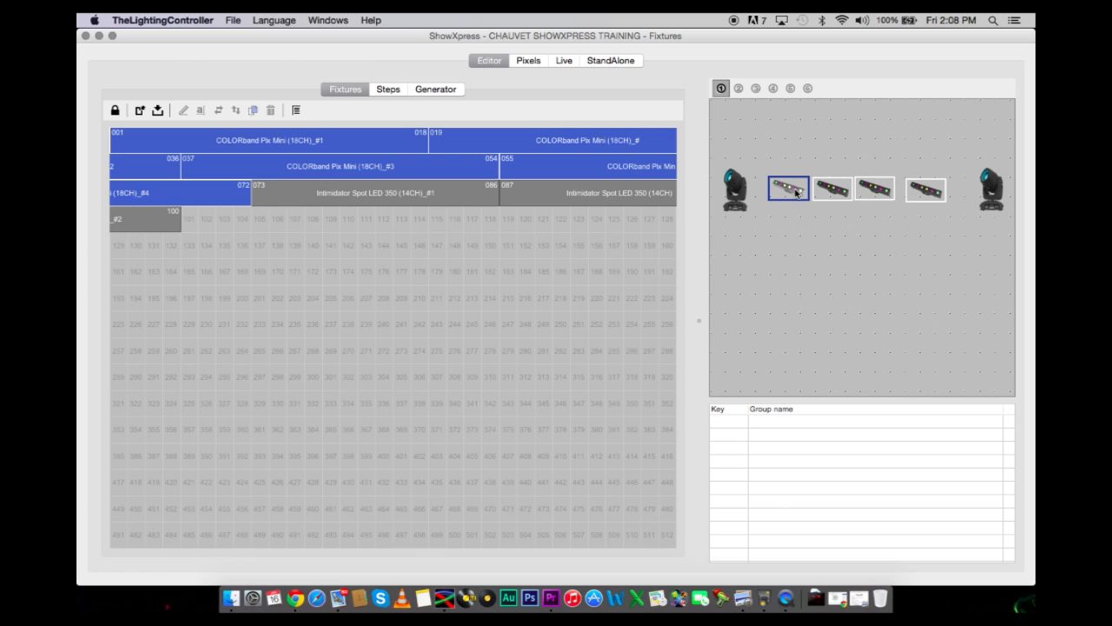
pyautogui.rightClick(796, 192)
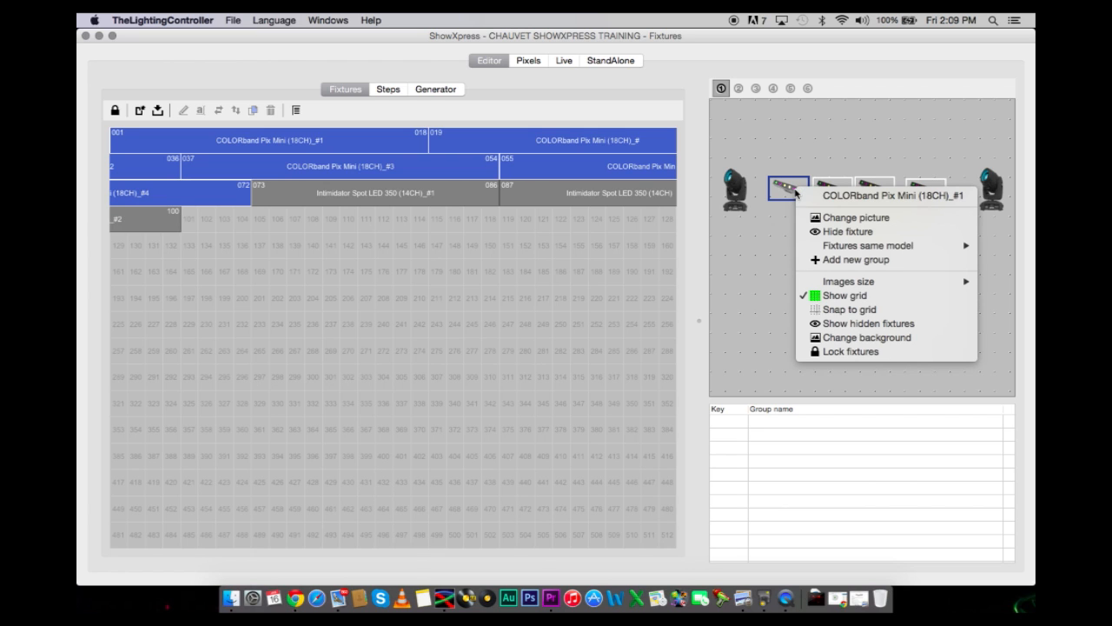
pyautogui.click(845, 259)
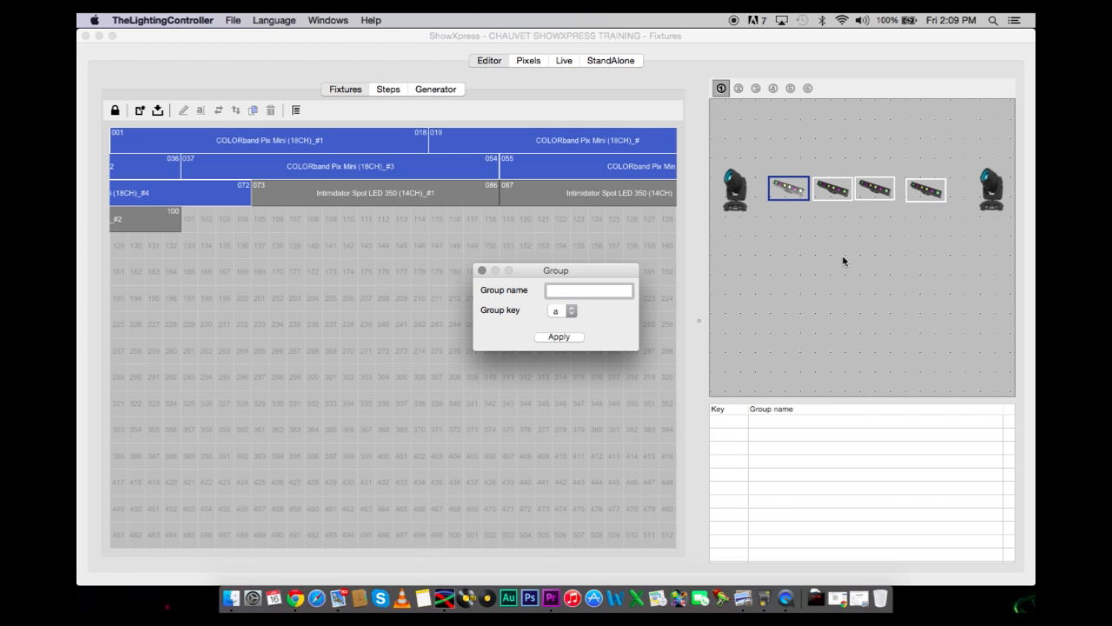
pyautogui.write('COLB')
pyautogui.write('RBANDS')
pyautogui.click(557, 337)
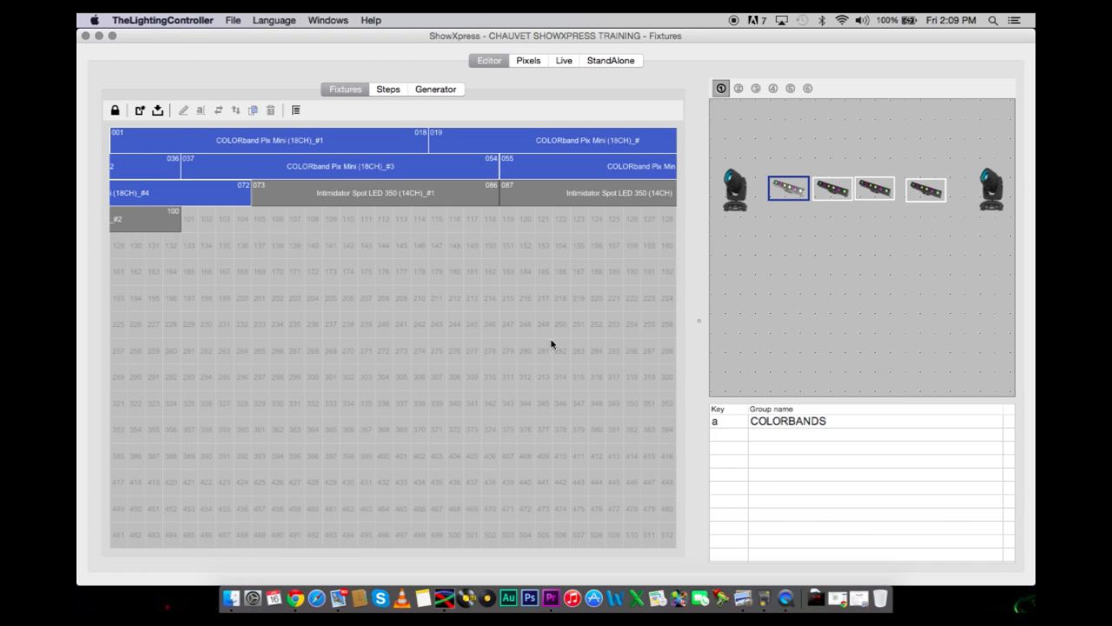
# - Test recalling the COLORBANDS group with its group key a, and clear the selection
pyautogui.click(828, 344)
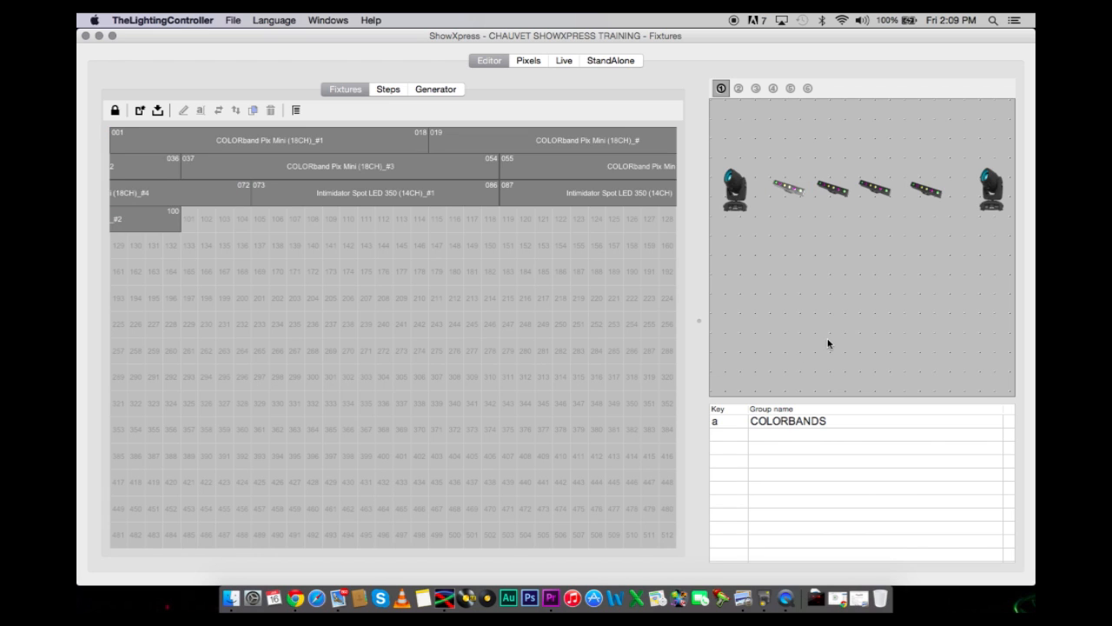
pyautogui.press('a')
pyautogui.click(823, 323)
pyautogui.press('a')
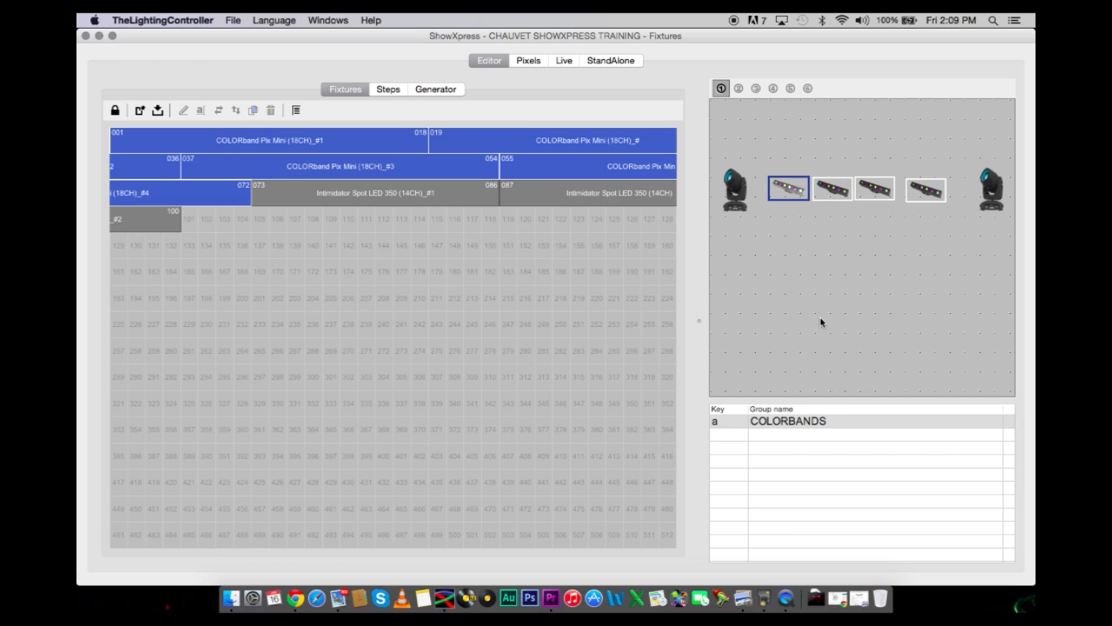
pyautogui.click(816, 296)
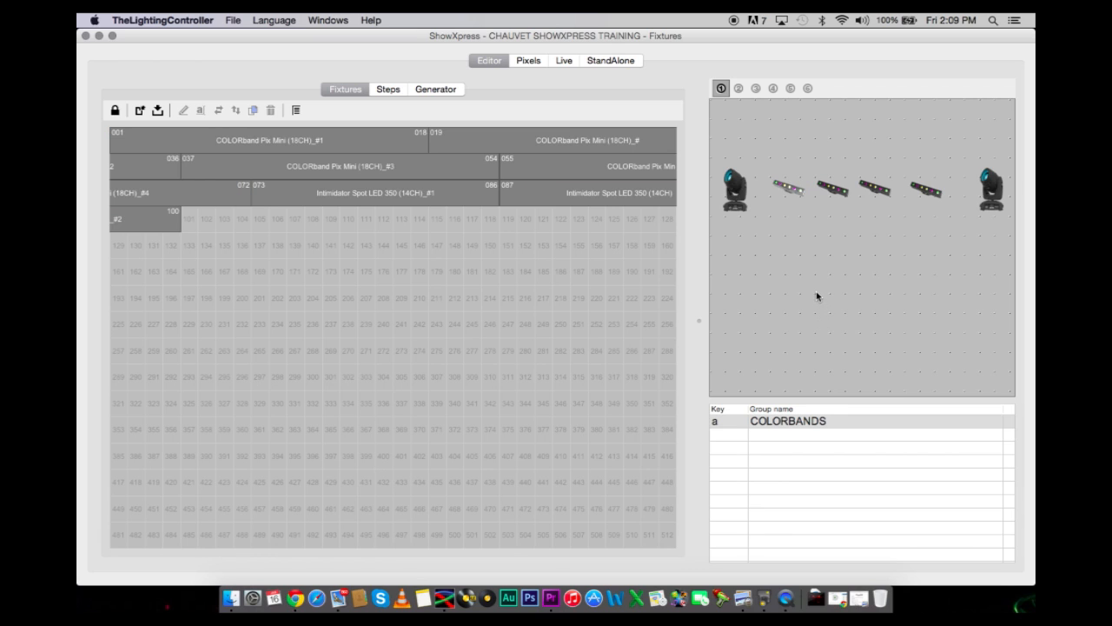
# - Group the two Intimidator Spot fixtures as 350 MOVERS with group key c, and test recalling the group by its key
pyautogui.click(735, 189)
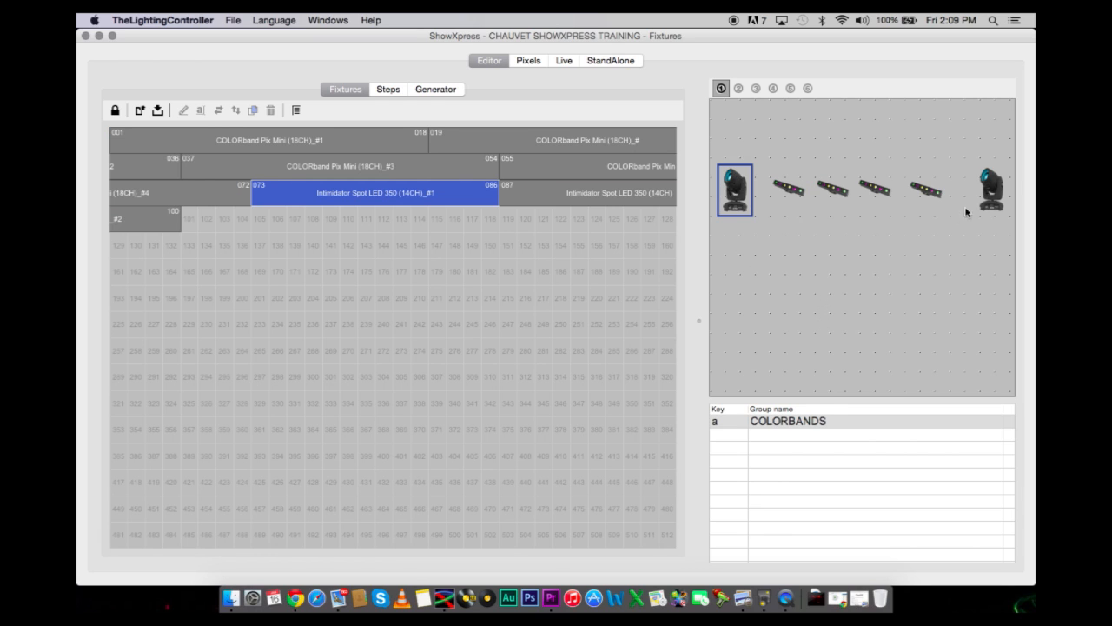
pyautogui.keyDown('shift'); pyautogui.click(991, 186); pyautogui.keyUp('shift')
pyautogui.rightClick(991, 186)
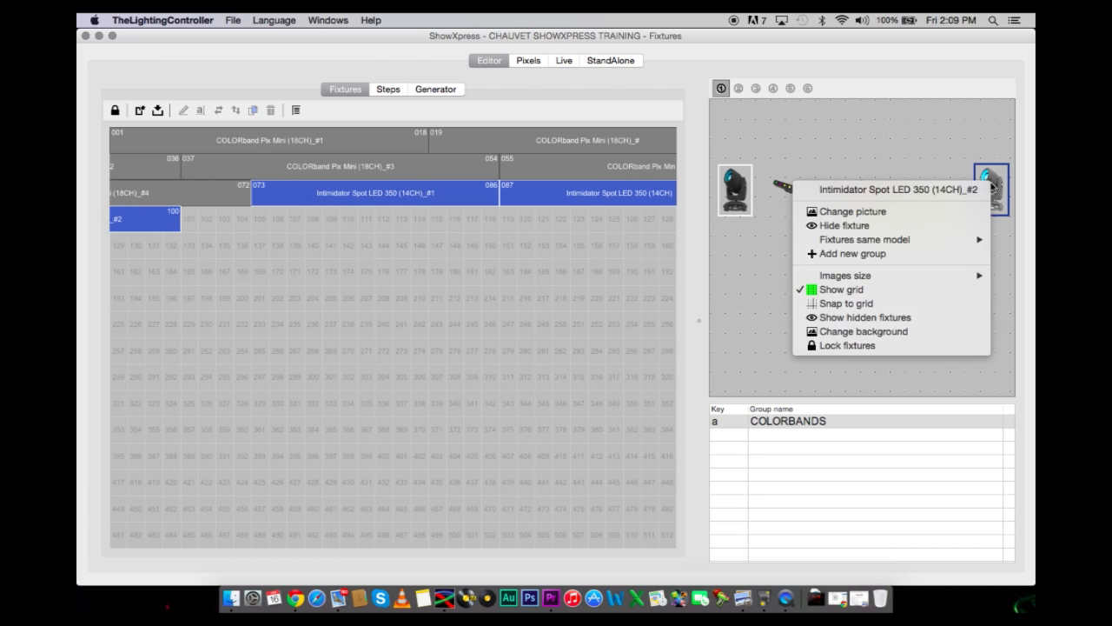
pyautogui.click(935, 253)
pyautogui.write('350 MOVERS')
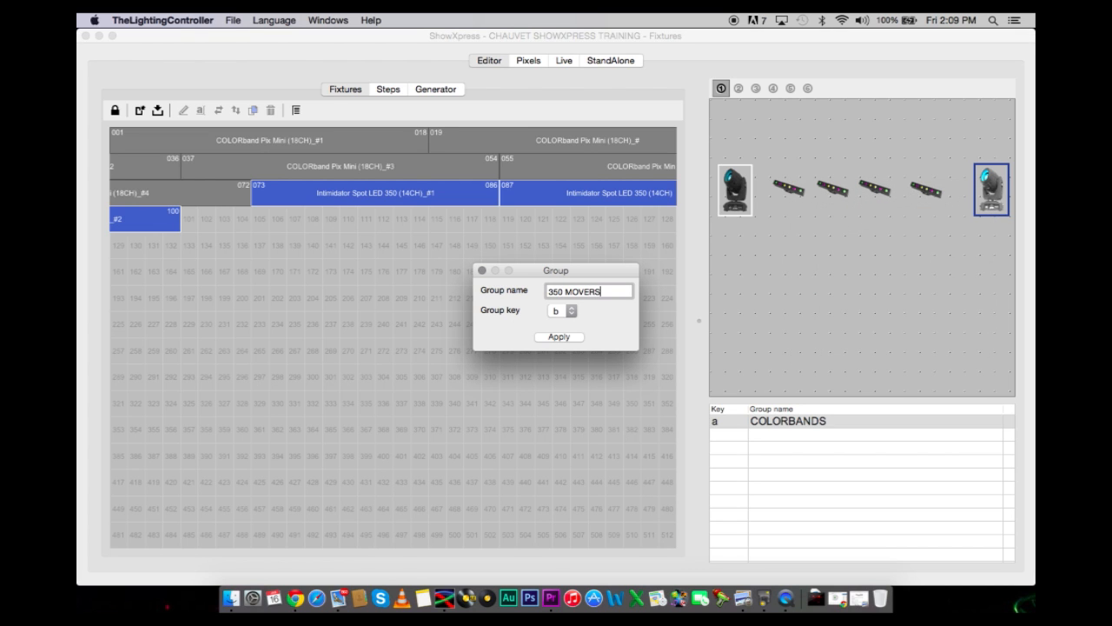
pyautogui.click(565, 310)
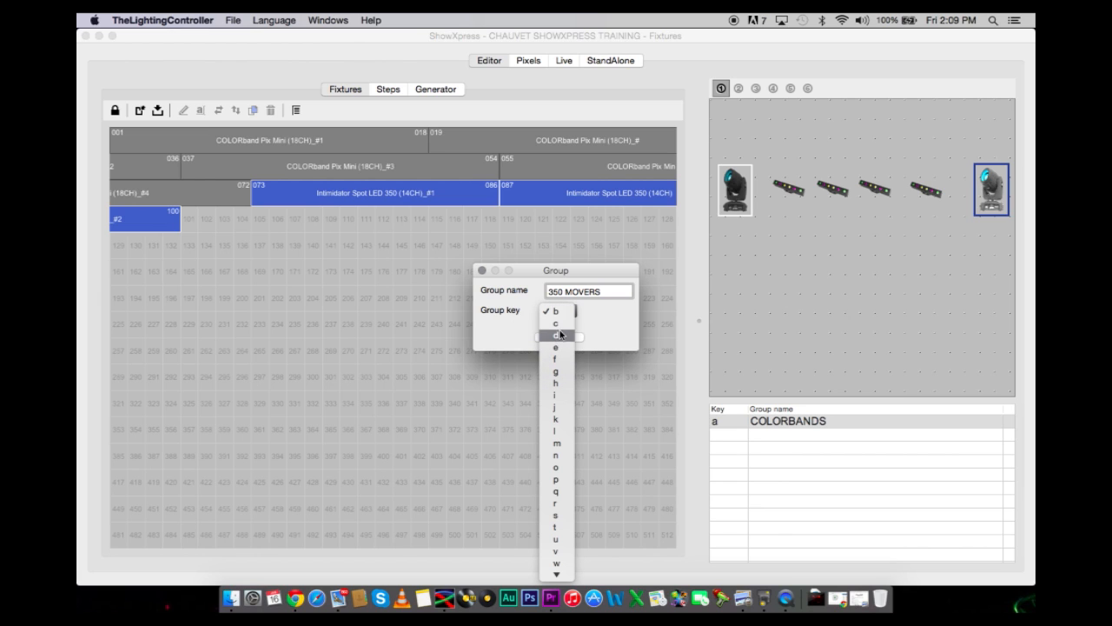
pyautogui.click(561, 331)
pyautogui.click(566, 343)
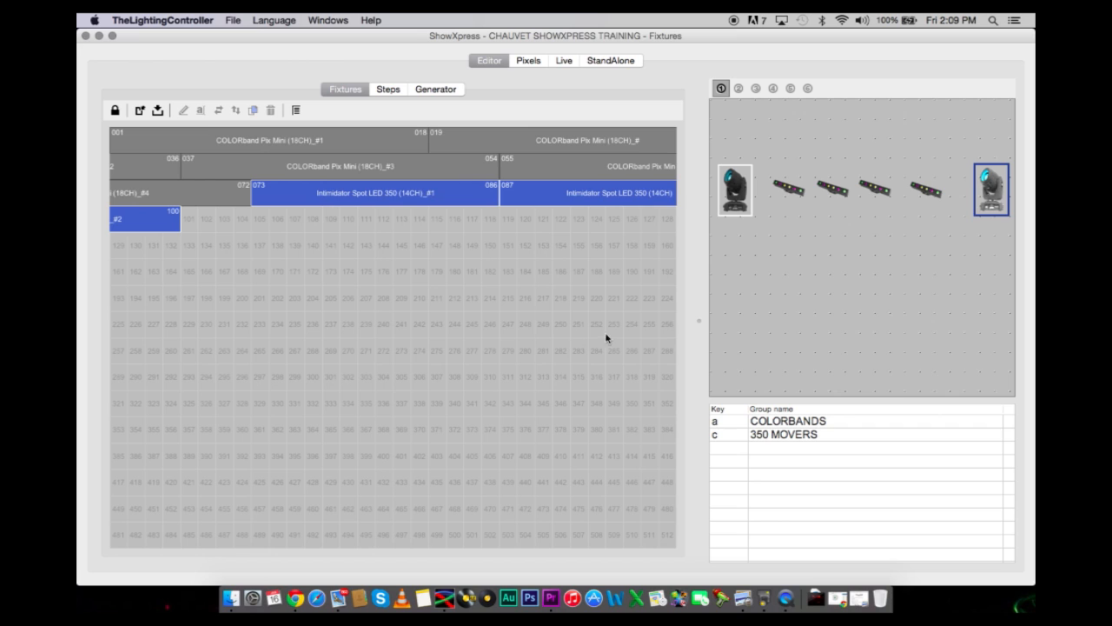
pyautogui.press('c')
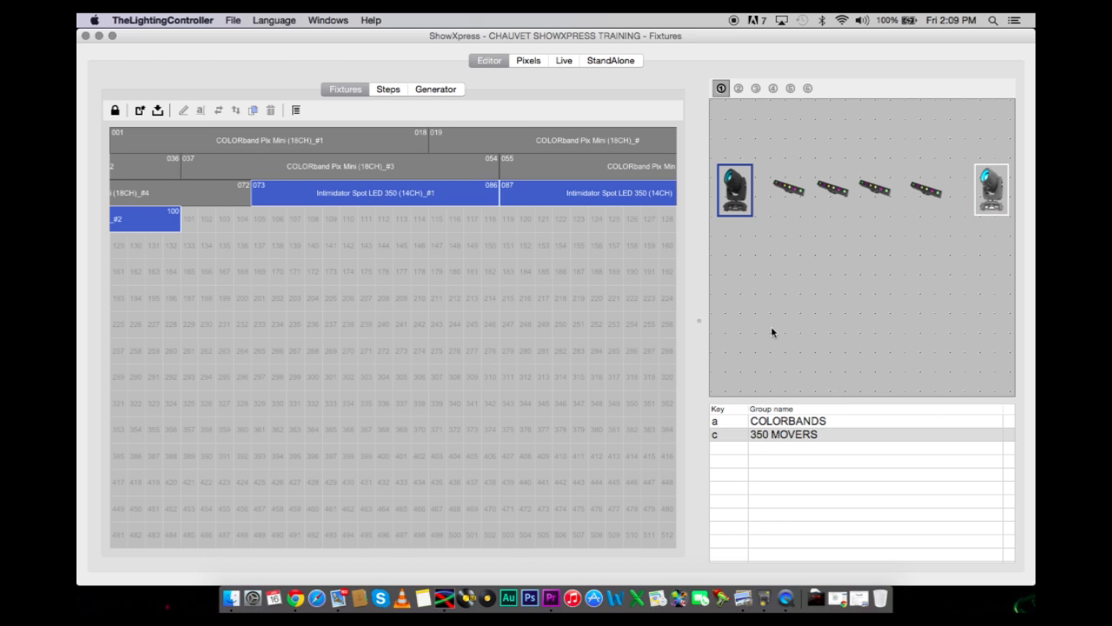
pyautogui.click(775, 329)
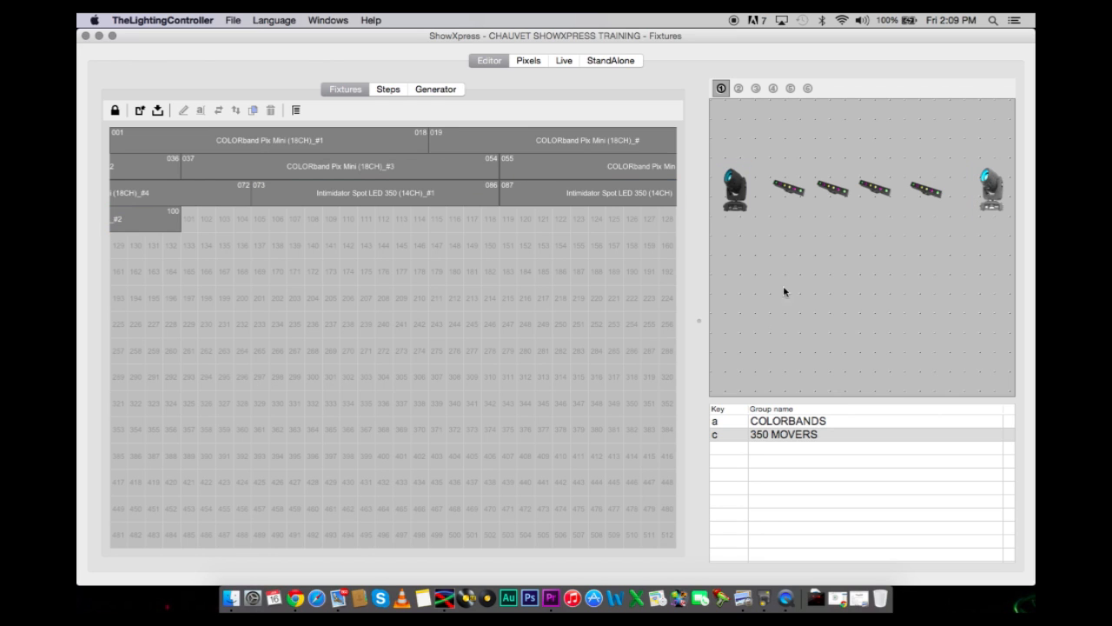
# - Move the four COLORband icons into a vertical column below the first Intimidator Spot, in order from #1 to #4
pyautogui.moveTo(788, 188); pyautogui.dragTo(737, 236)
pyautogui.moveTo(819, 205); pyautogui.dragTo(769, 291)
pyautogui.moveTo(882, 193); pyautogui.dragTo(774, 315)
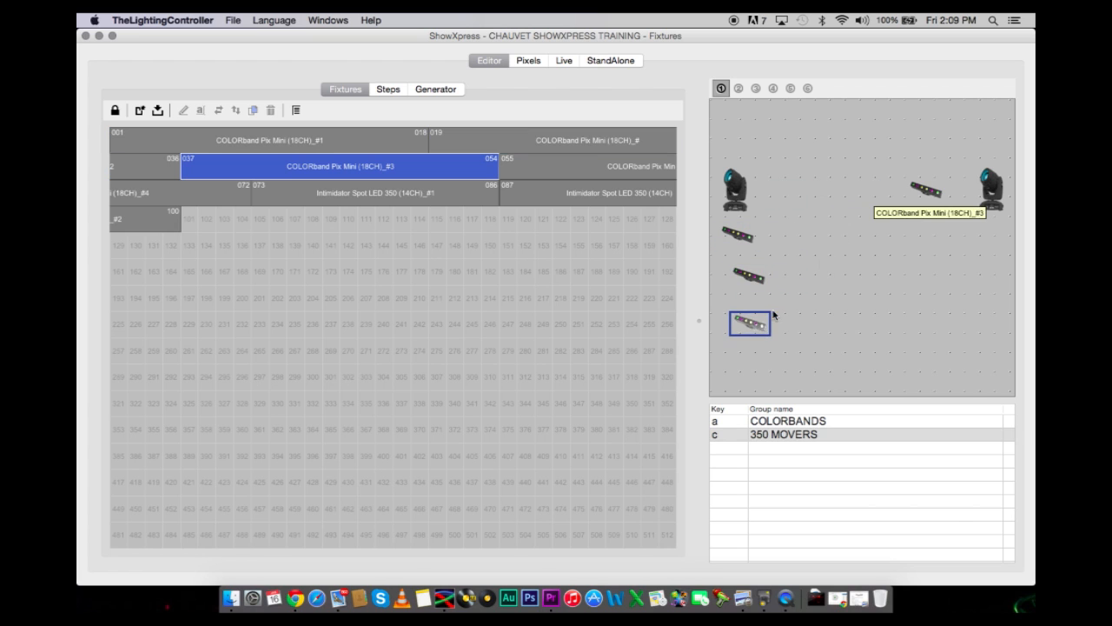
pyautogui.moveTo(925, 189); pyautogui.dragTo(756, 356)
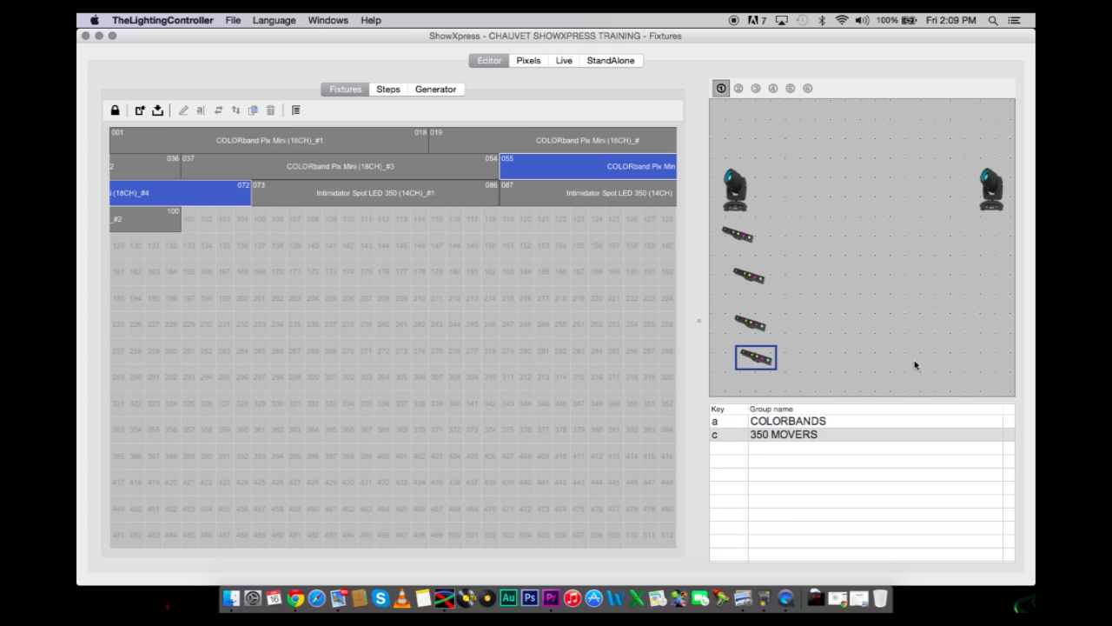
# - Select the first and last COLORbands of the vertical column together, and clear the selection
pyautogui.click(737, 234)
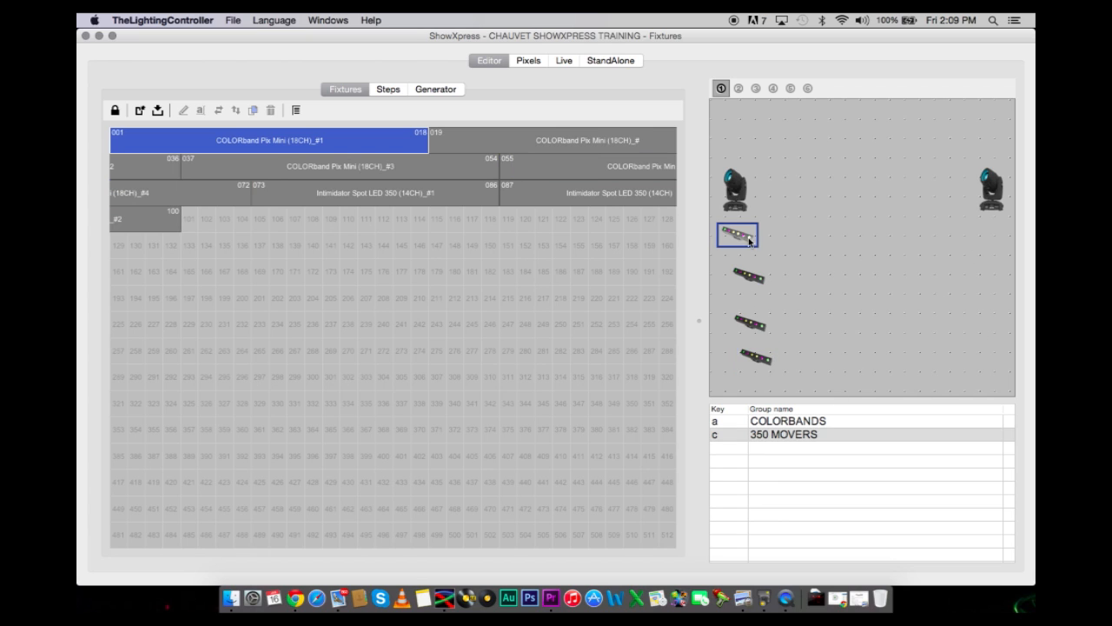
pyautogui.keyDown('shift'); pyautogui.click(757, 356); pyautogui.keyUp('shift')
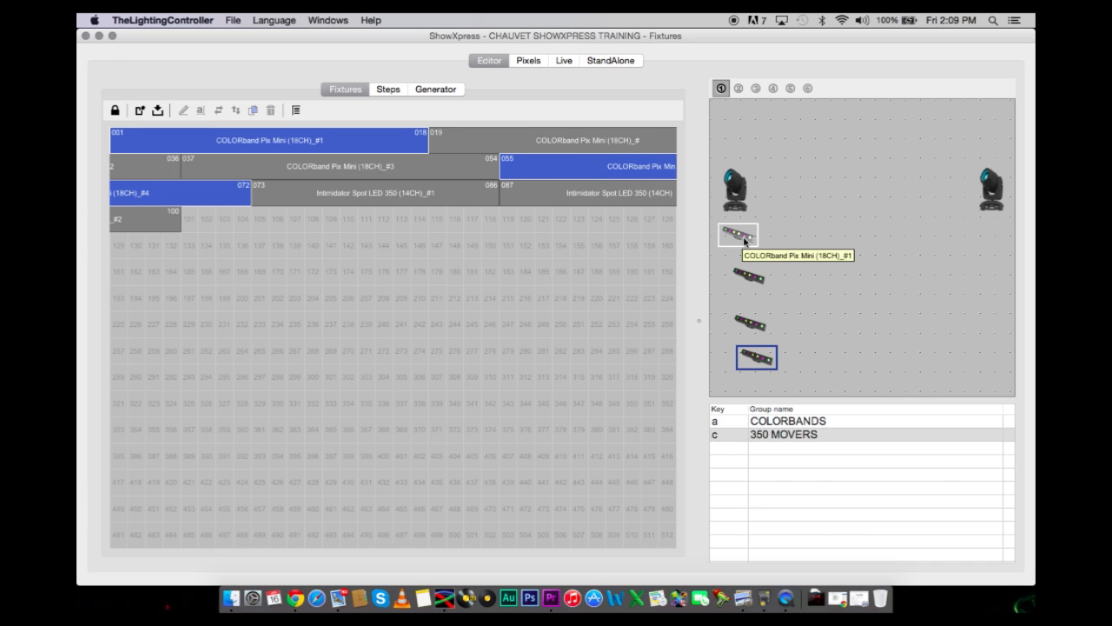
pyautogui.click(816, 342)
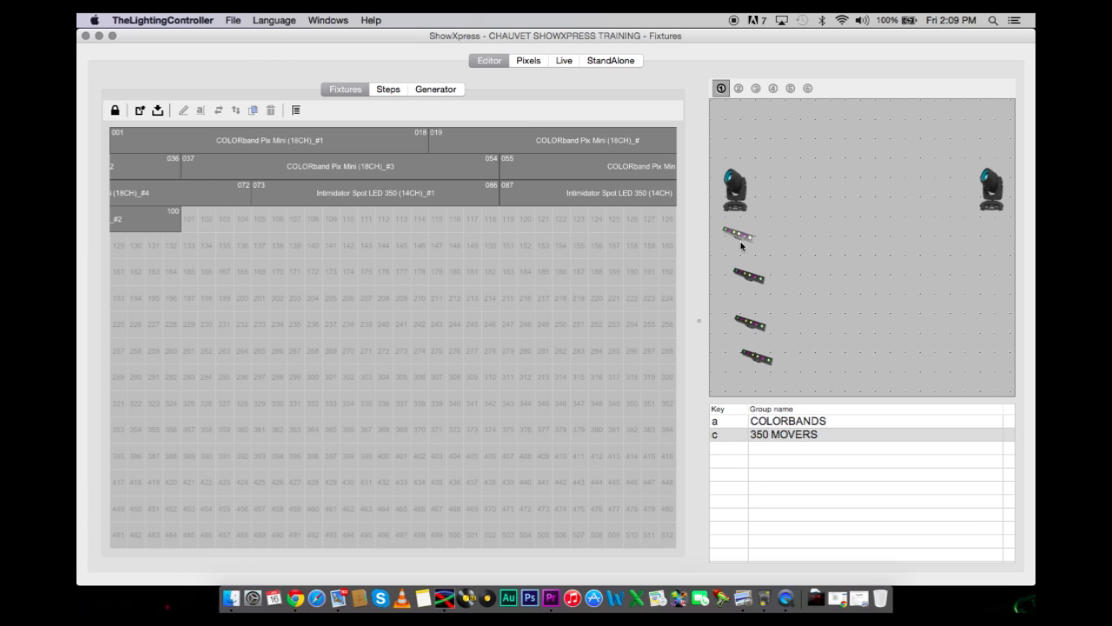
# - Arrange the four COLORband icons in a horizontal row between the two Intimidator Spots, in order from #1 to #4
pyautogui.moveTo(740, 238); pyautogui.dragTo(794, 197)
pyautogui.moveTo(747, 277); pyautogui.dragTo(840, 198)
pyautogui.moveTo(739, 318); pyautogui.dragTo(892, 200)
pyautogui.click(758, 360)
pyautogui.moveTo(759, 367); pyautogui.dragTo(949, 211)
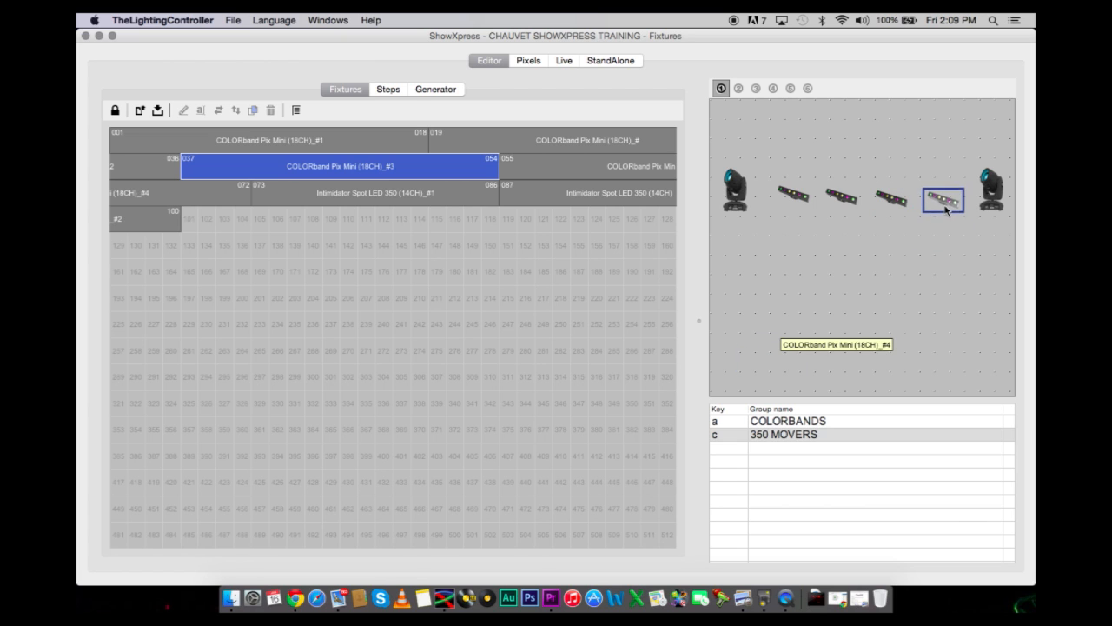
# - Group the first and last COLORbands of the row as SIDE COLORBANDS with group key b
pyautogui.click(792, 195)
pyautogui.keyDown('shift'); pyautogui.click(942, 201); pyautogui.keyUp('shift')
pyautogui.rightClick(942, 200)
pyautogui.click(877, 267)
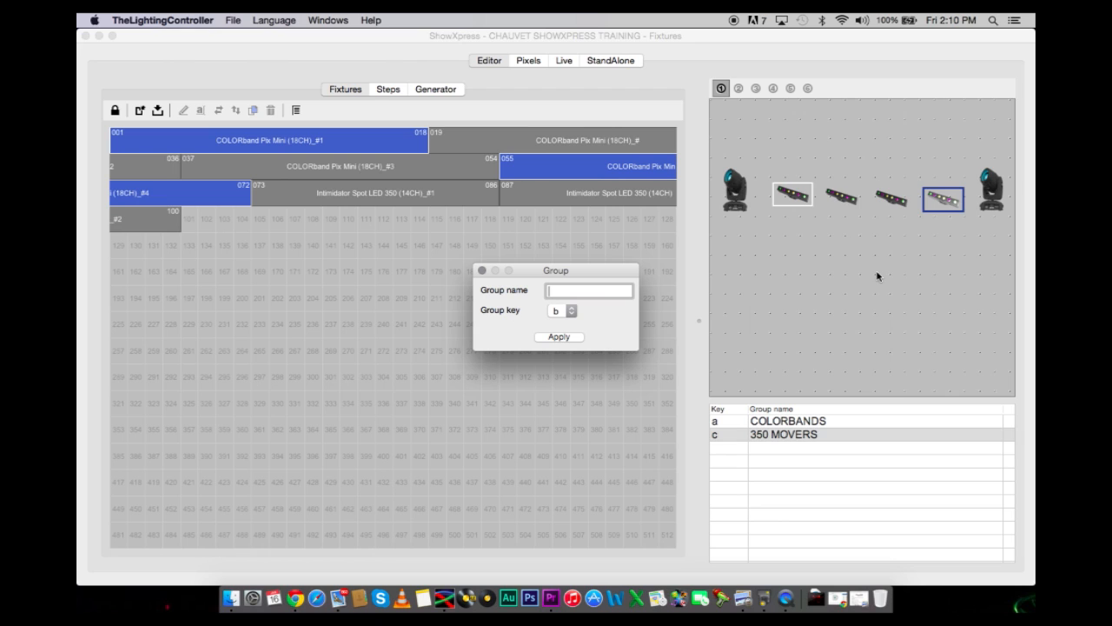
pyautogui.write('SIDE COLORBANDS')
pyautogui.press('Return')
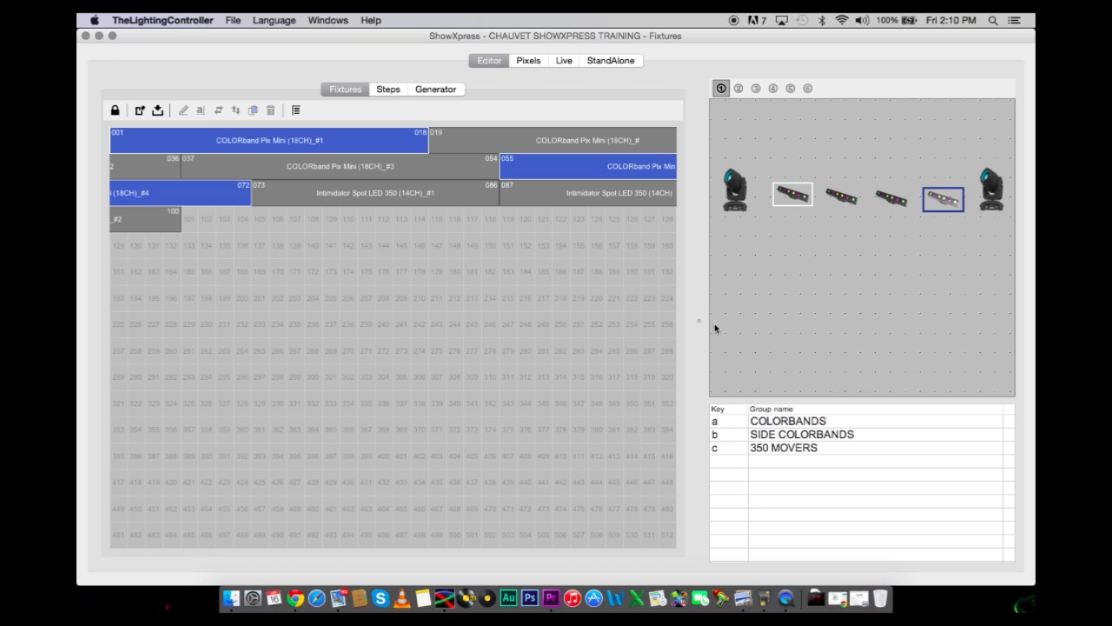
# - Test recalling the 350 MOVERS, SIDE COLORBANDS and COLORBANDS groups by their keys c, b and a, clearing the selection before recalling c again
pyautogui.press('c')
pyautogui.press('b')
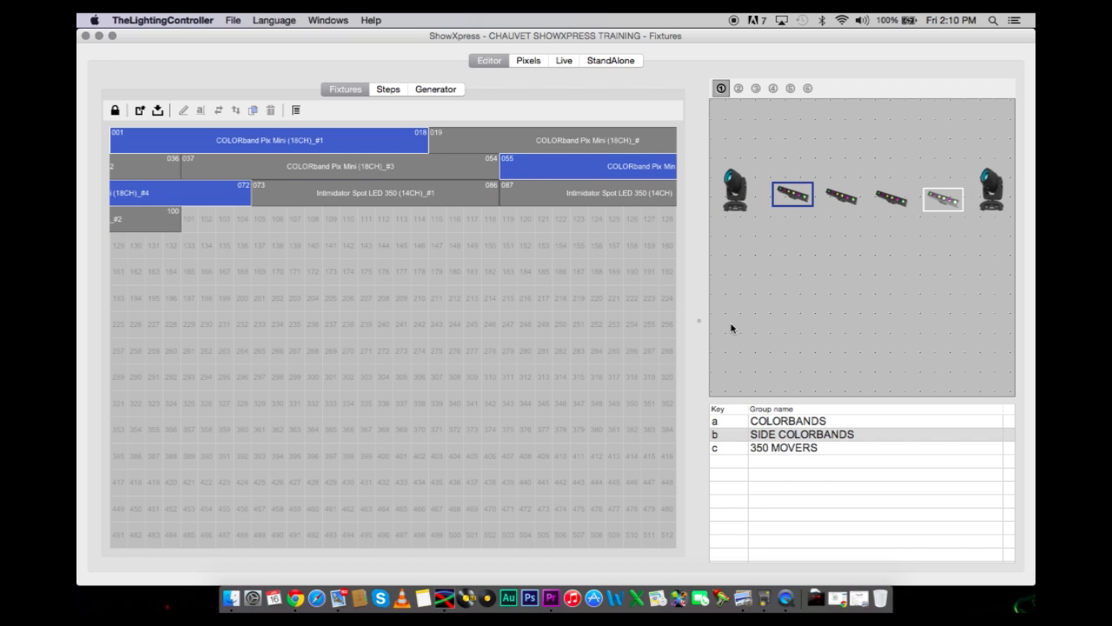
pyautogui.press('a')
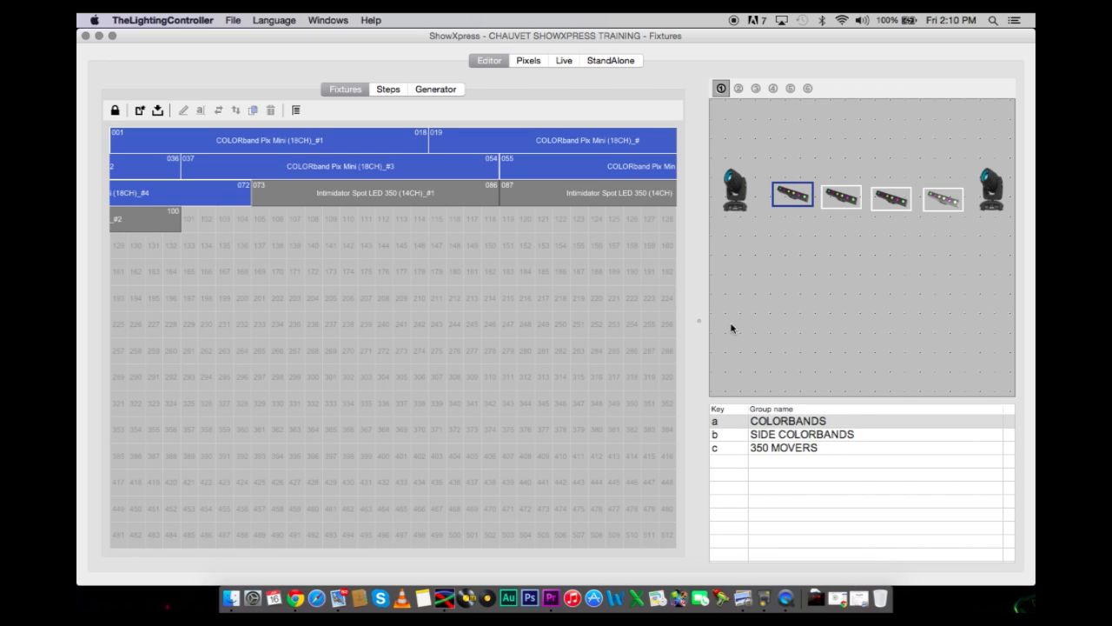
pyautogui.click(731, 329)
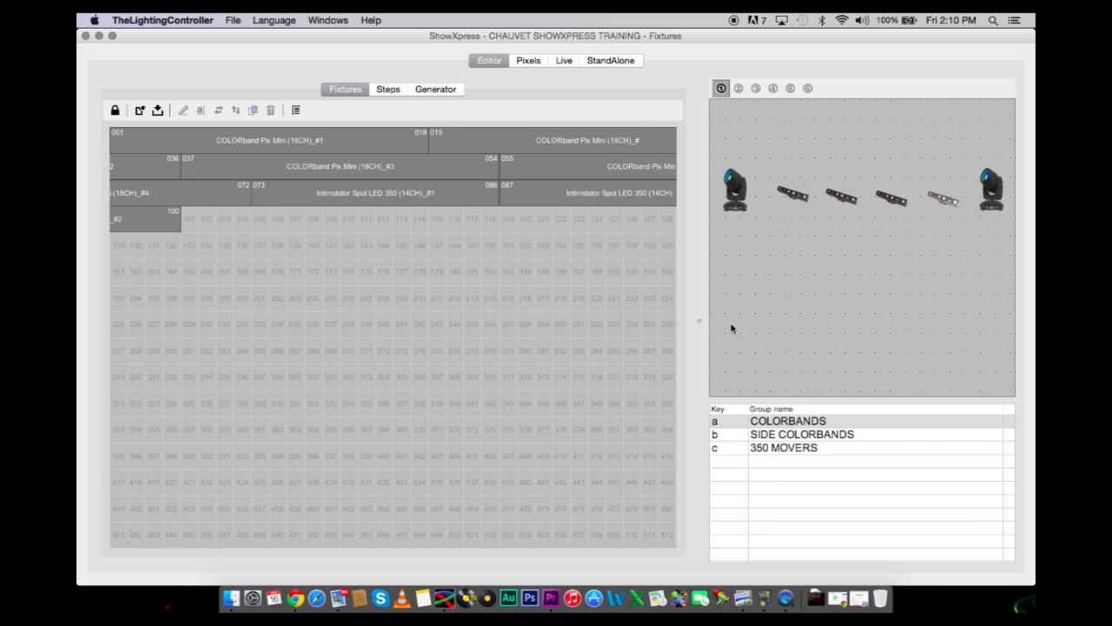
pyautogui.press('c')
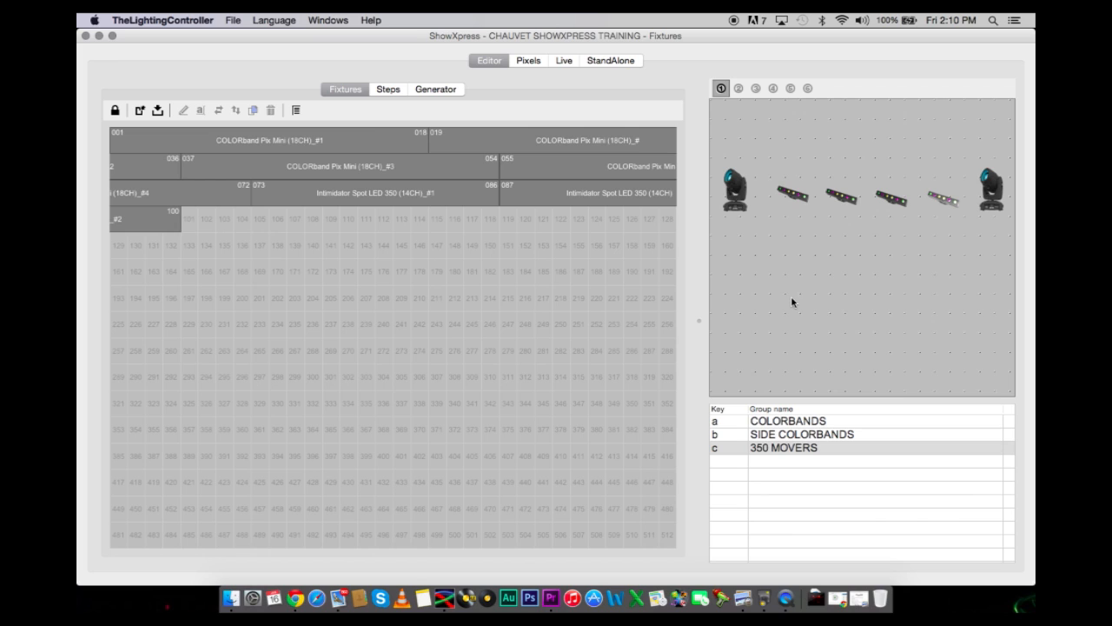
# - Move COLORband Pix Mini #3 to start address 165 in the patch, return it to 037, and clear the selection
pyautogui.click(357, 139)
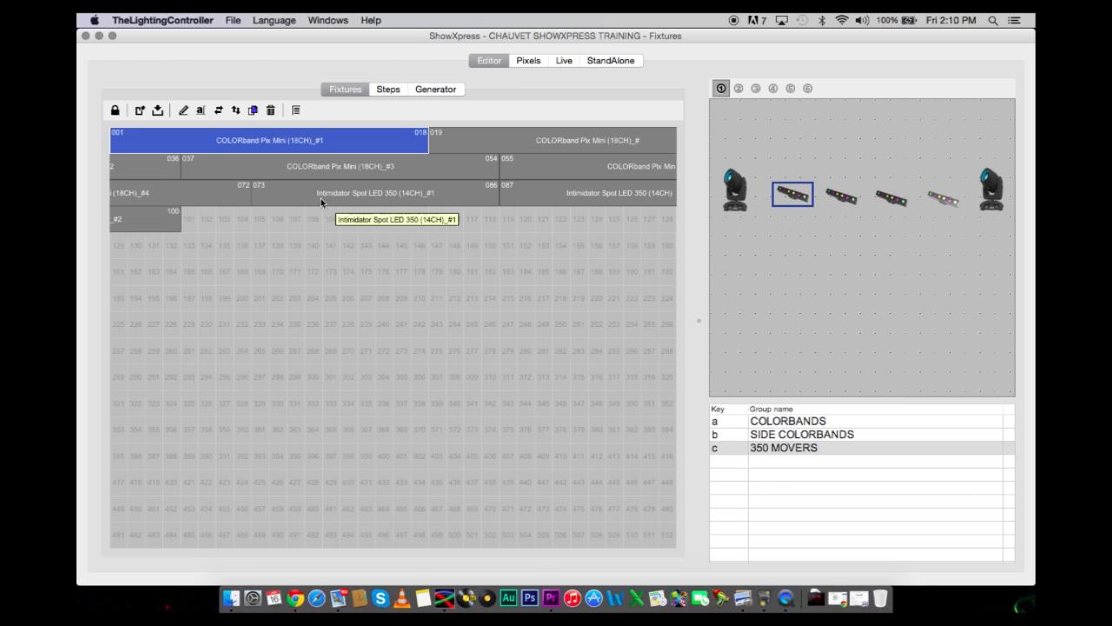
pyautogui.click(342, 165)
pyautogui.moveTo(323, 169); pyautogui.dragTo(317, 275)
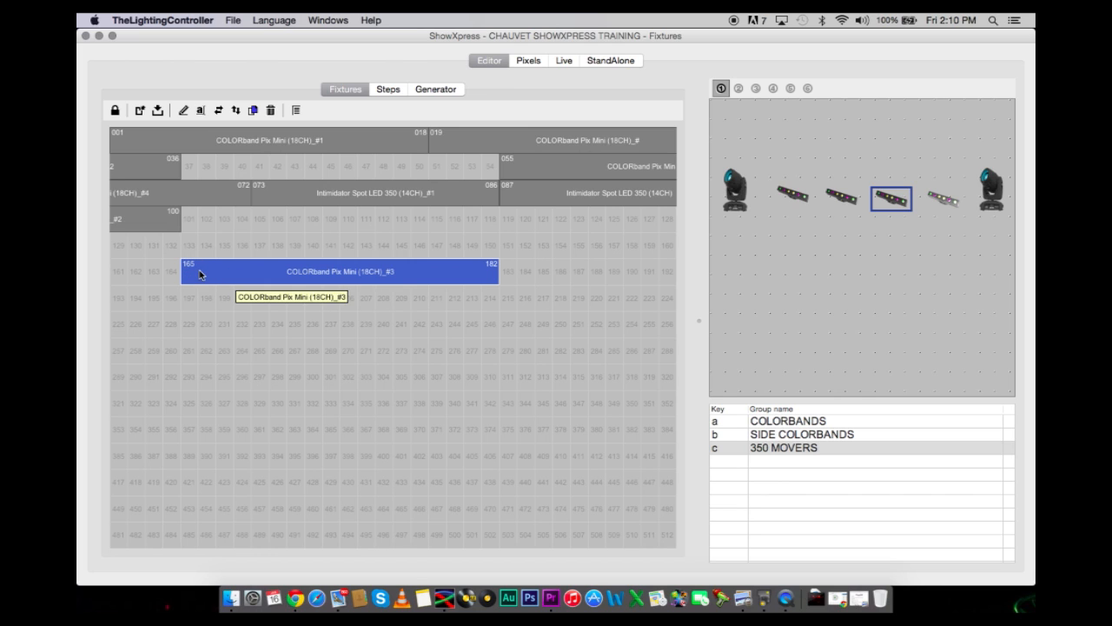
pyautogui.moveTo(221, 272); pyautogui.dragTo(225, 178)
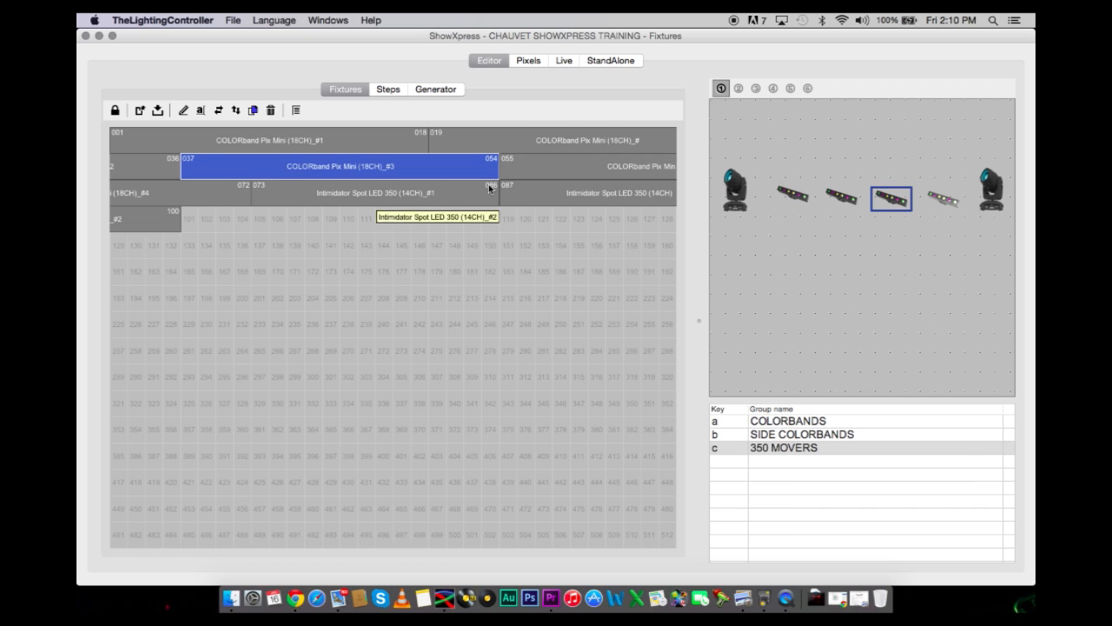
pyautogui.click(329, 226)
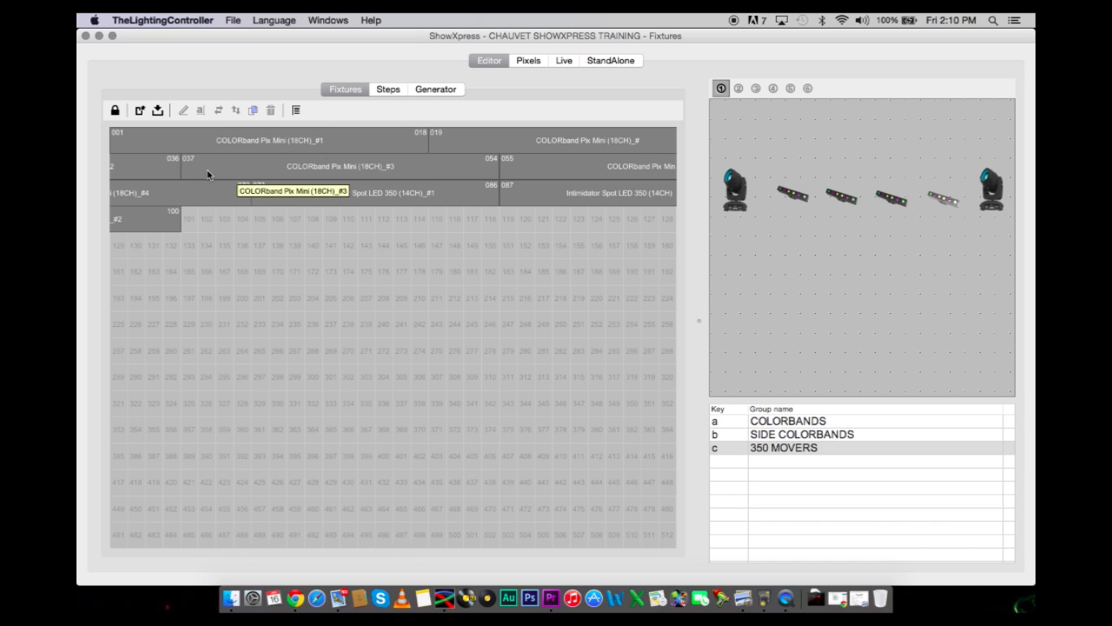
pyautogui.click(266, 166)
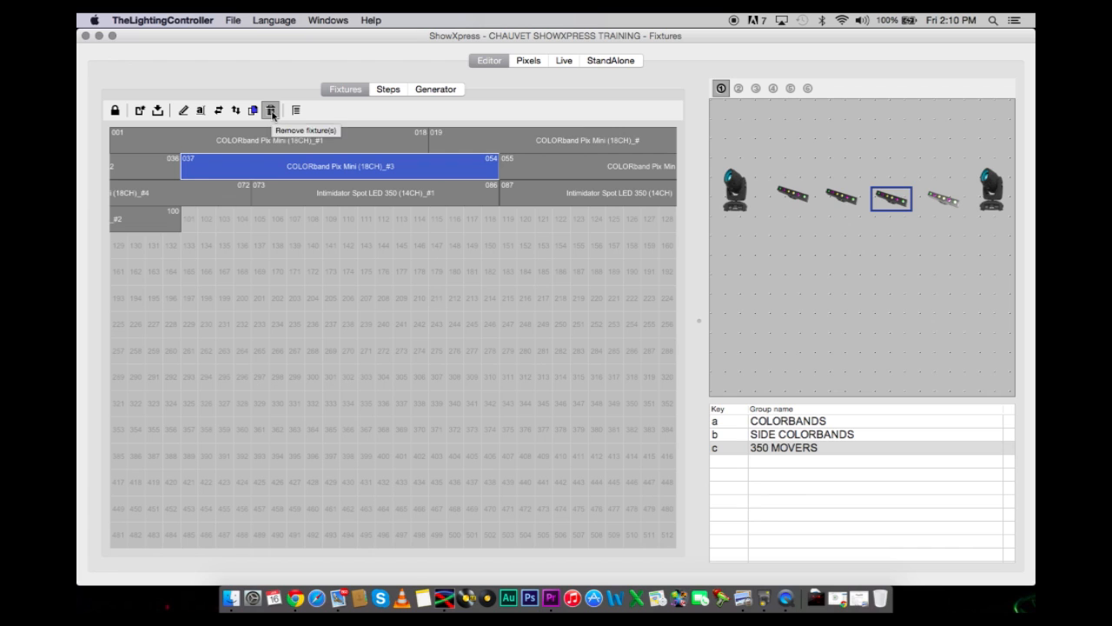
pyautogui.click(271, 111)
pyautogui.click(594, 224)
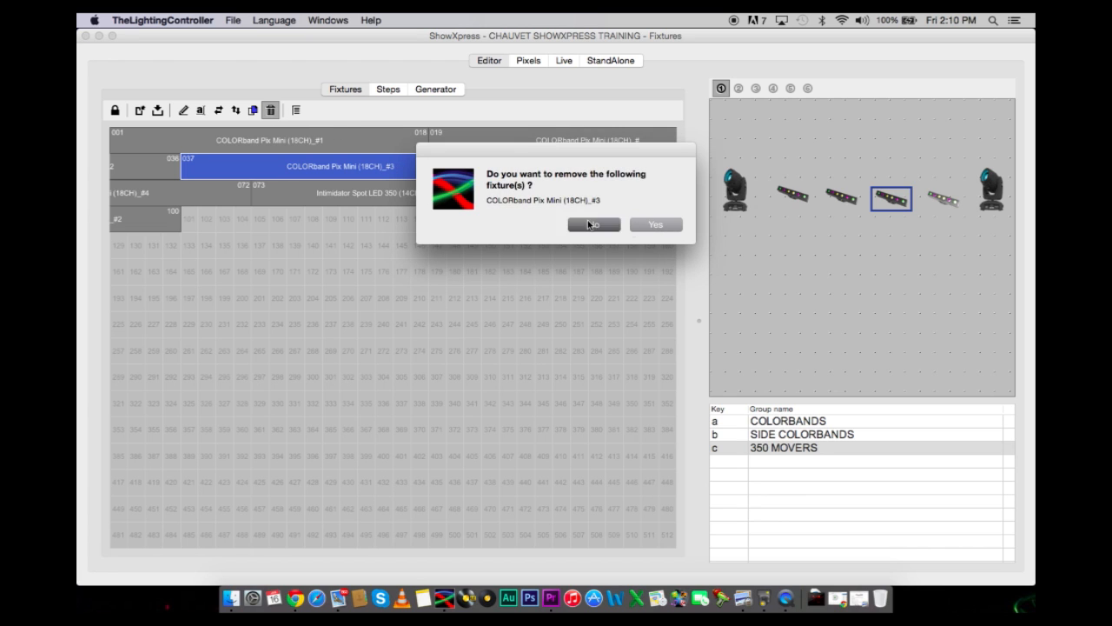
# - Move COLORband Pix Mini #3 to the last free addresses starting at 495, and return it to start address 037
pyautogui.moveTo(273, 163); pyautogui.dragTo(417, 531)
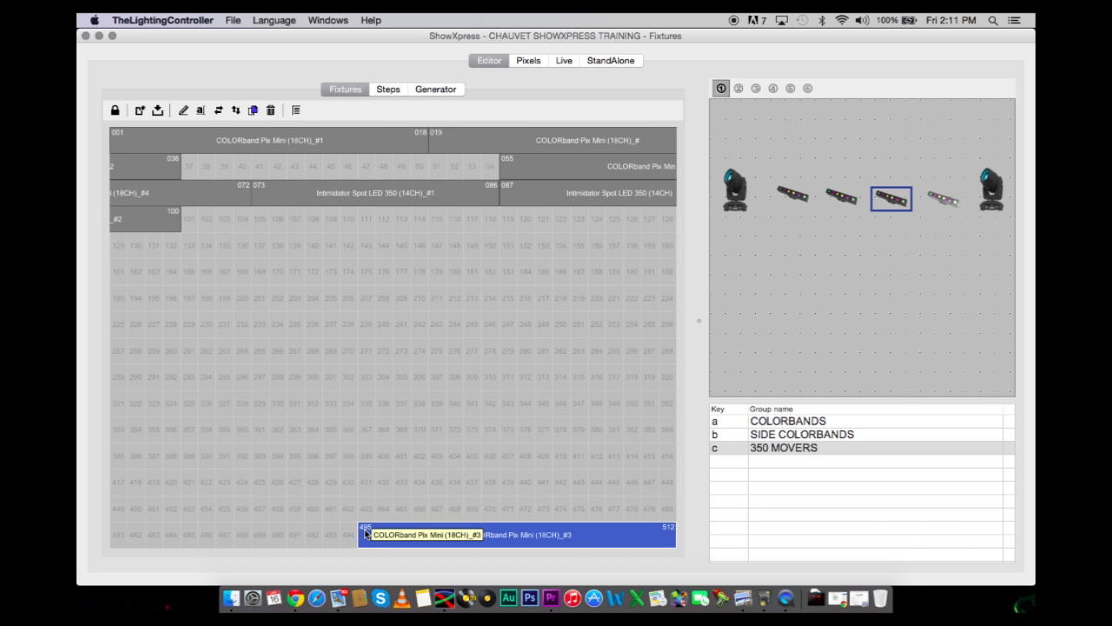
pyautogui.moveTo(371, 536); pyautogui.dragTo(190, 168)
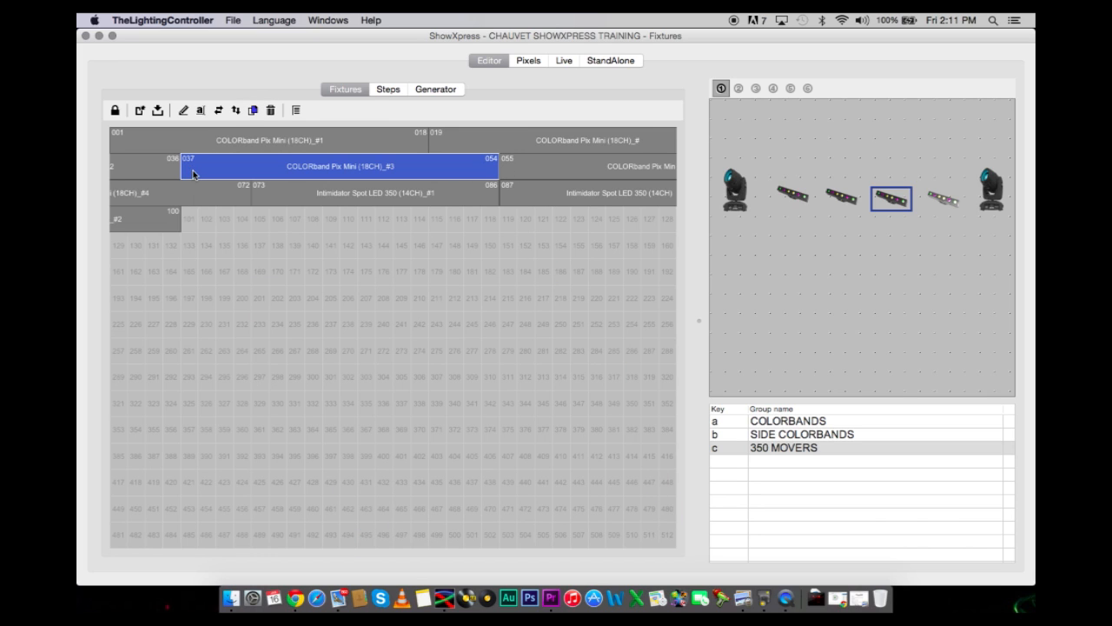
pyautogui.click(193, 231)
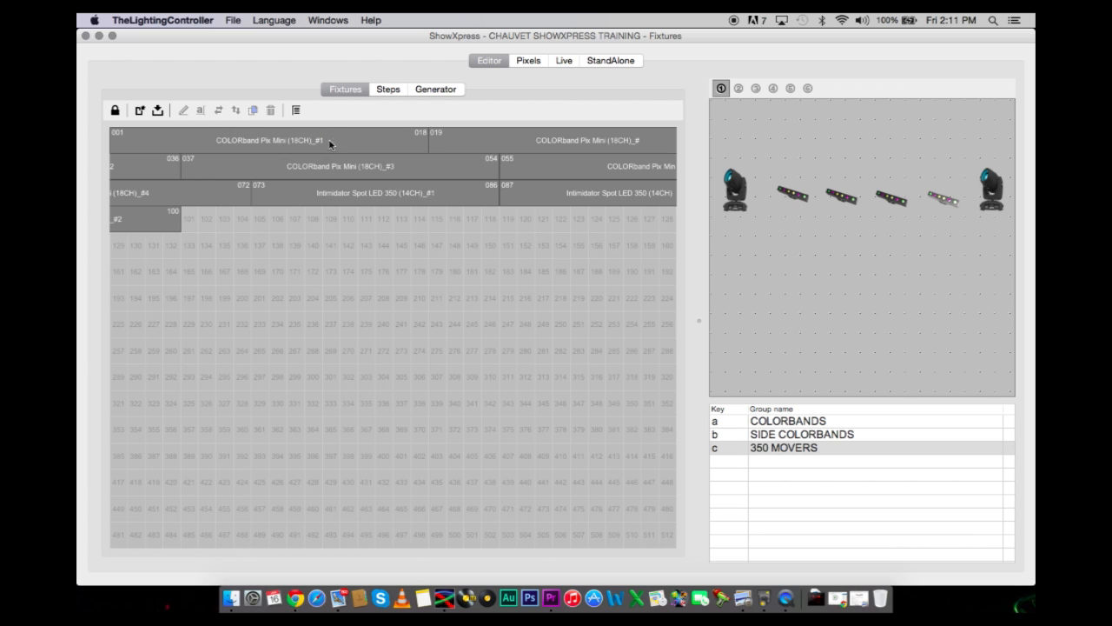
# - Open Intimidator Spot LED 350 #1 for editing and examine the level ranges of its prism and color channels
pyautogui.click(333, 200)
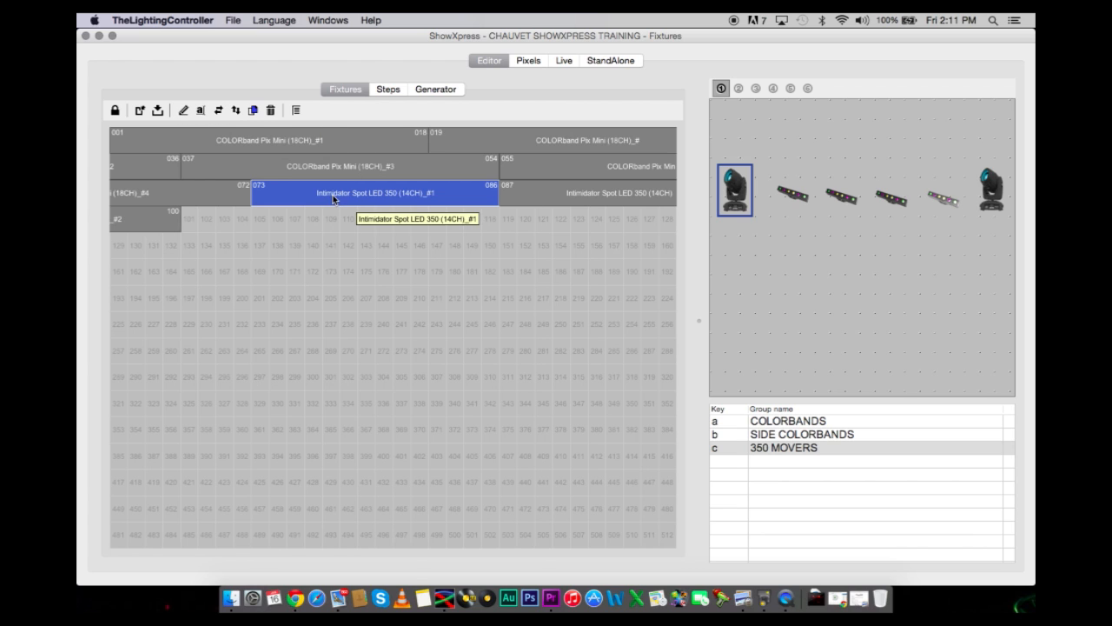
pyautogui.click(184, 115)
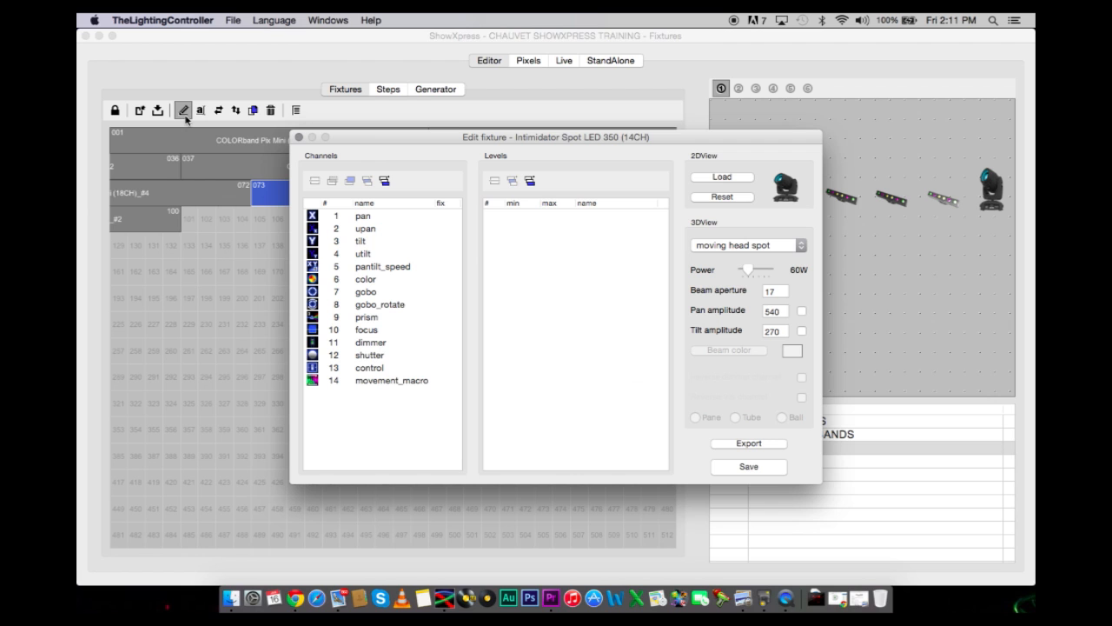
pyautogui.moveTo(444, 138); pyautogui.dragTo(414, 170)
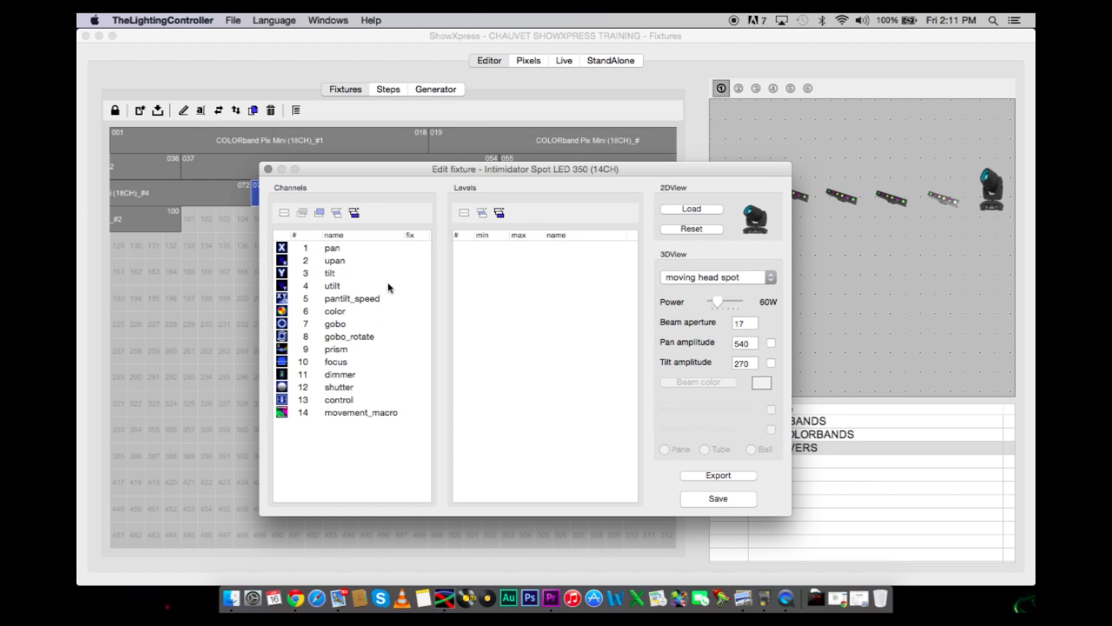
pyautogui.click(336, 349)
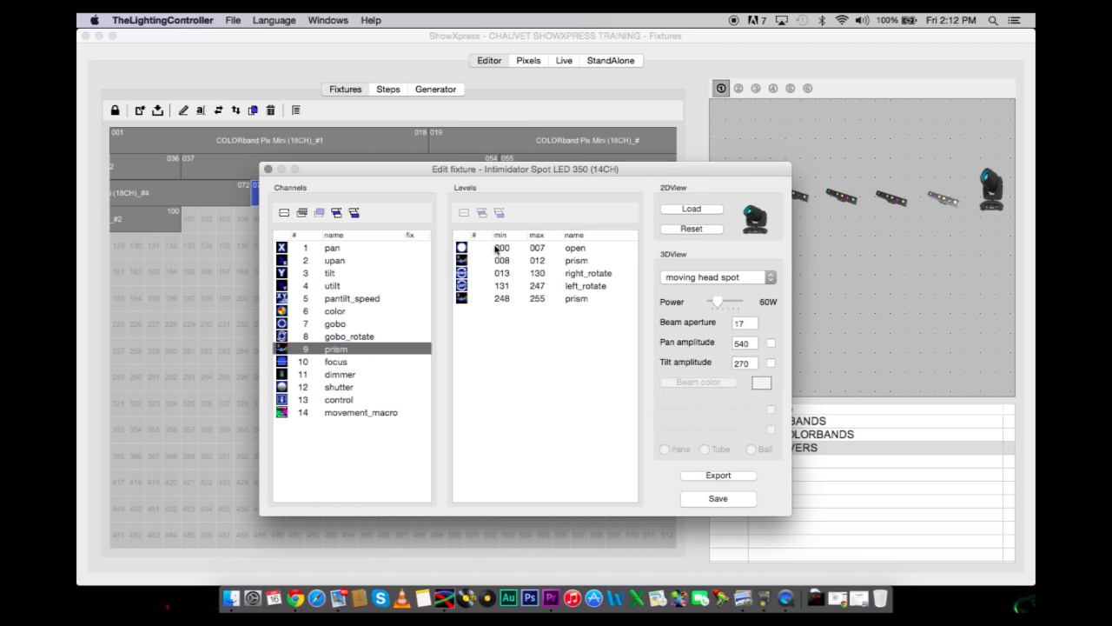
pyautogui.click(340, 314)
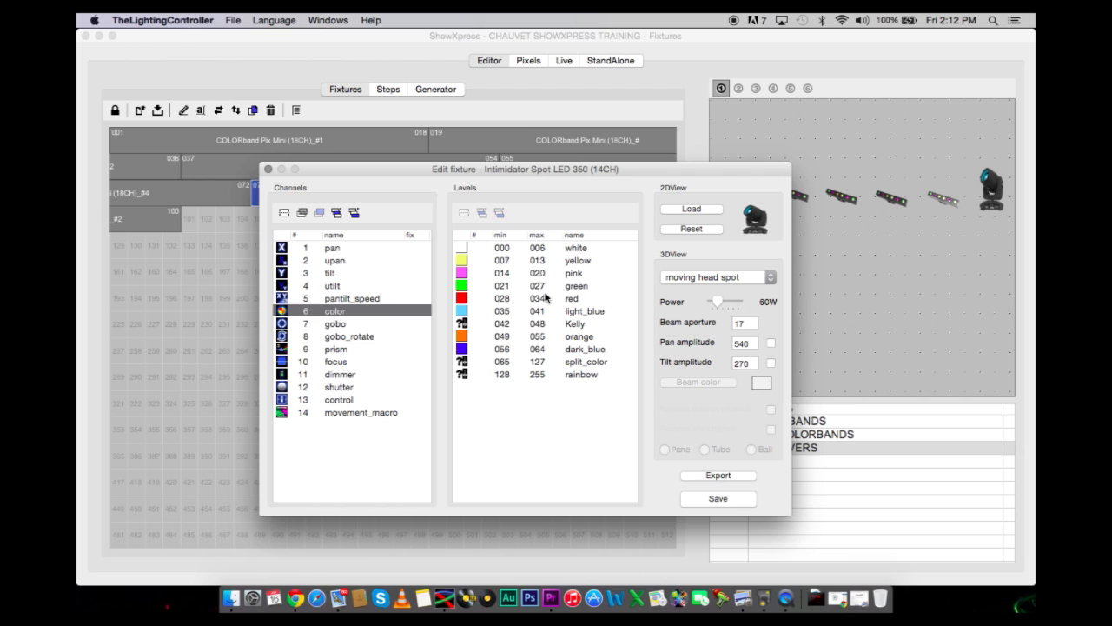
pyautogui.click(538, 374)
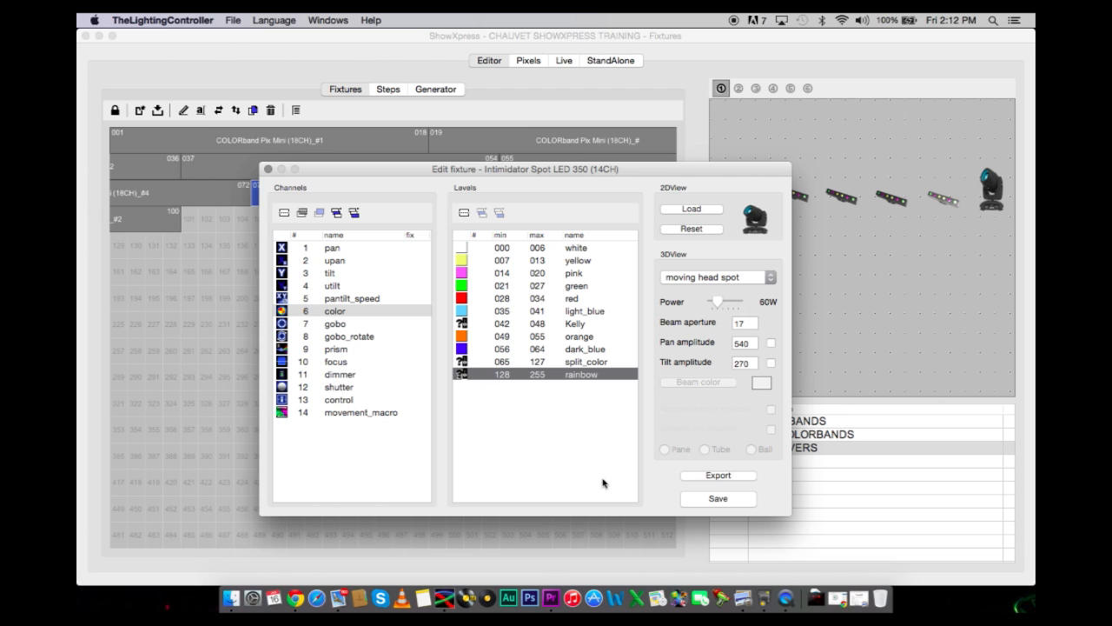
pyautogui.click(556, 440)
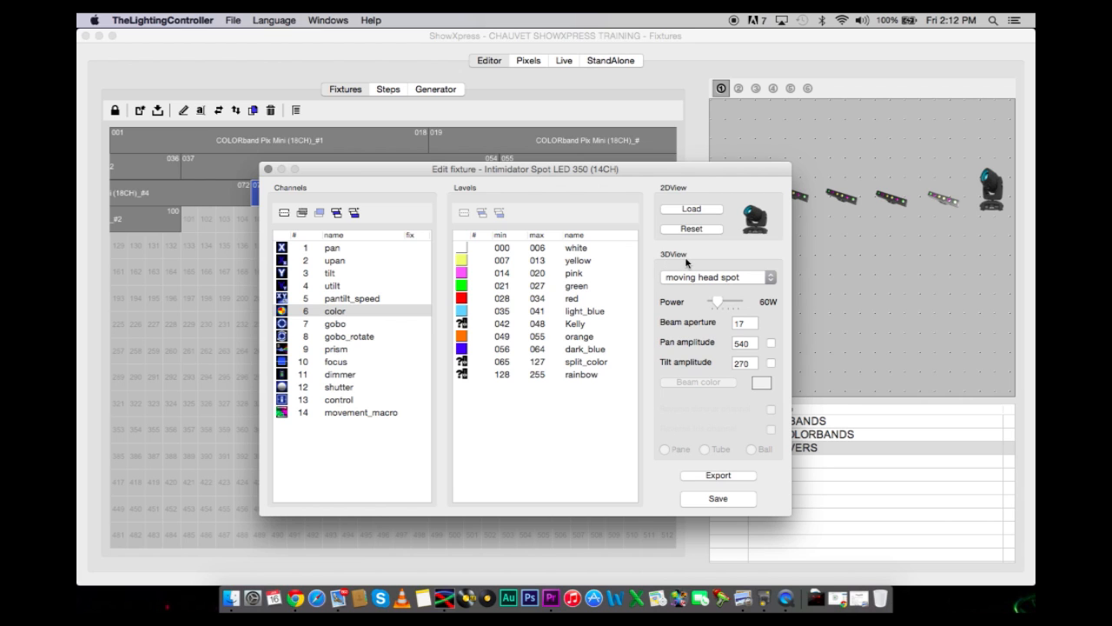
# - Try the parcan 3DView type for the Intimidator Spot, restore moving head spot, and close the fixture editor without saving the personality file
pyautogui.click(752, 280)
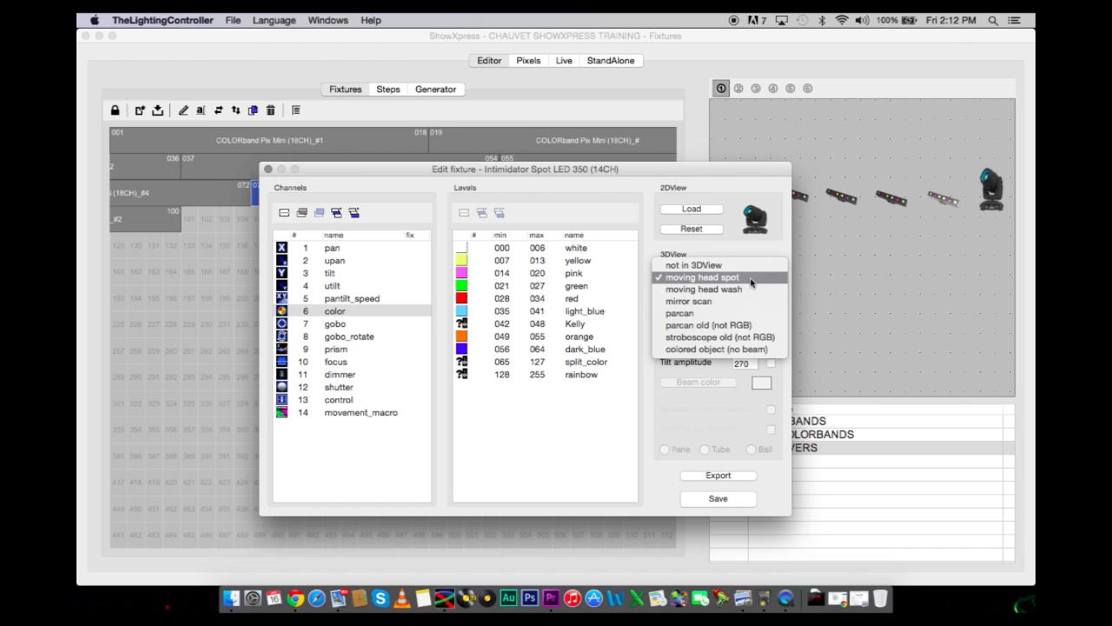
pyautogui.click(722, 314)
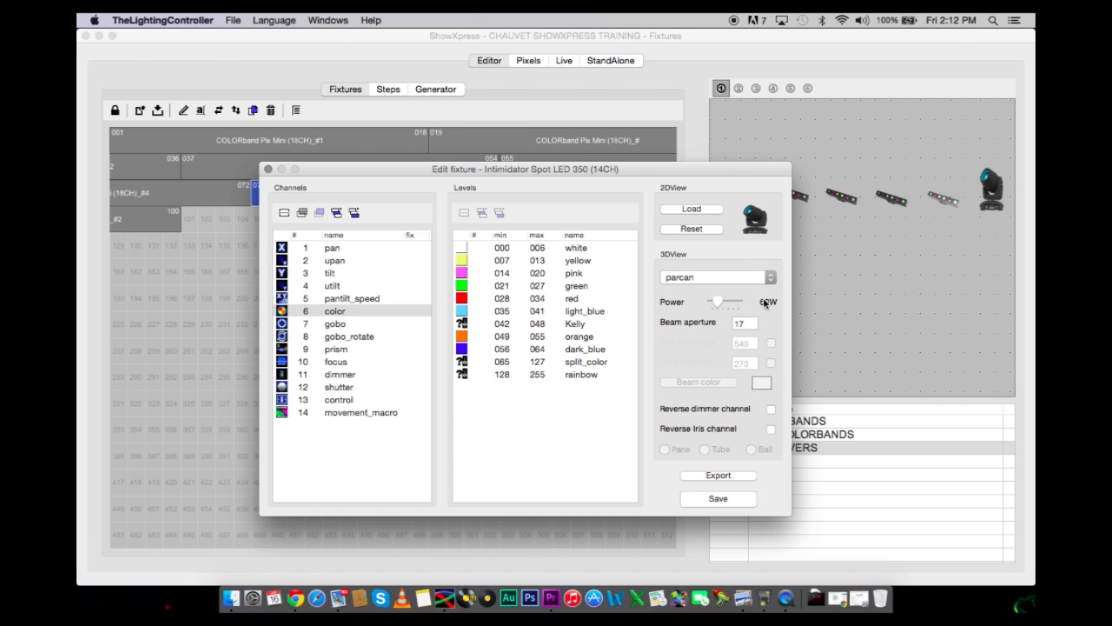
pyautogui.click(721, 278)
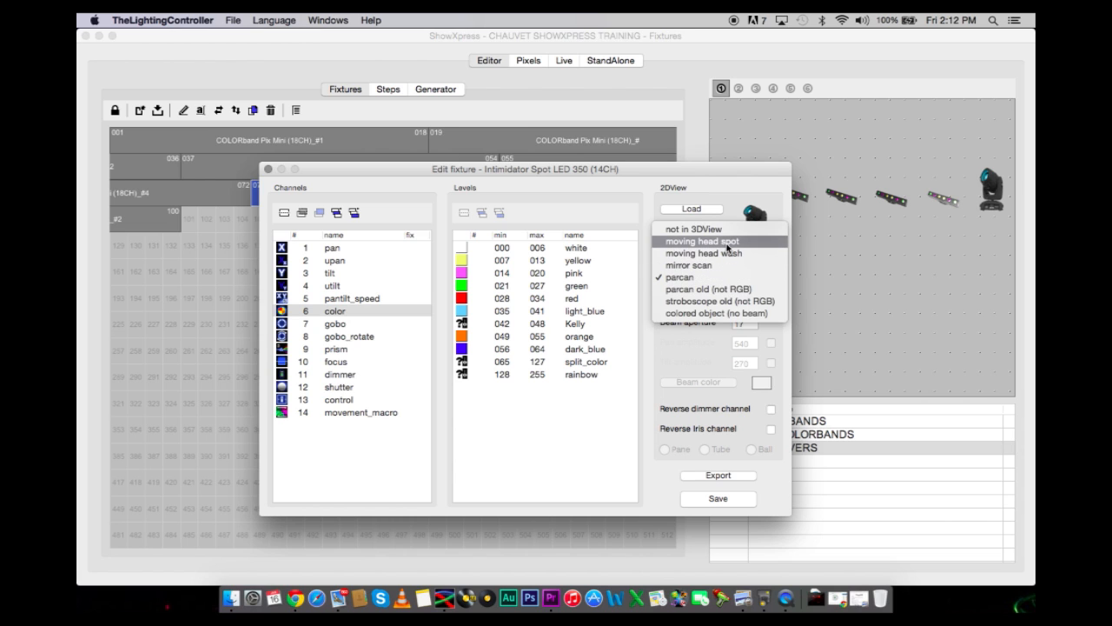
pyautogui.click(728, 247)
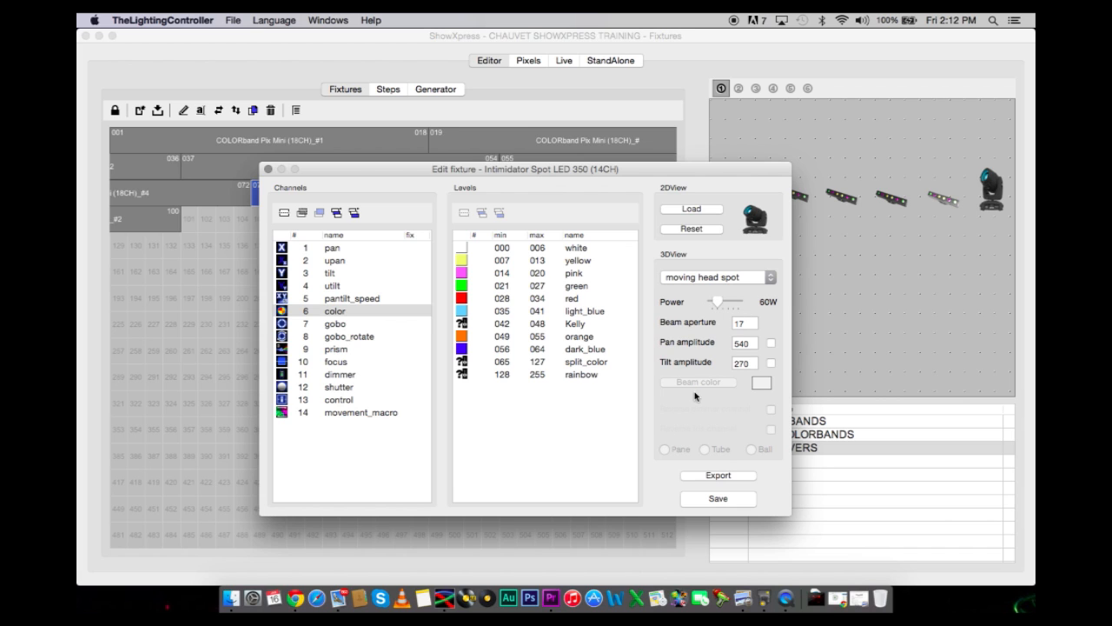
pyautogui.moveTo(720, 304)
pyautogui.mouseDown()
pyautogui.moveTo(732, 307)
pyautogui.moveTo(719, 304)
pyautogui.mouseUp()
pyautogui.click(269, 168)
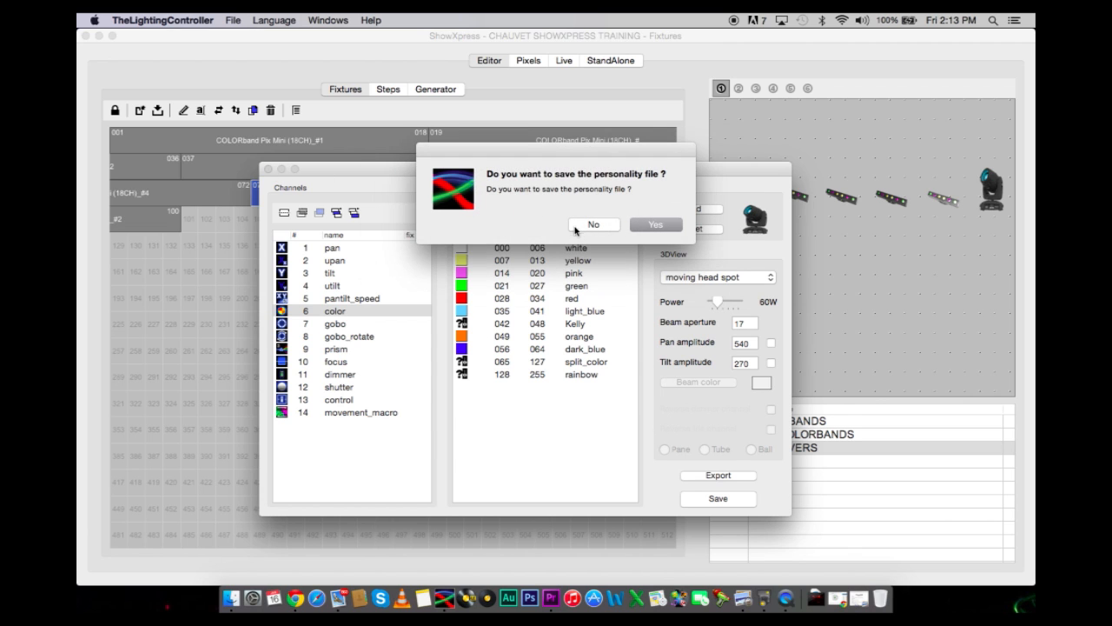
pyautogui.click(585, 224)
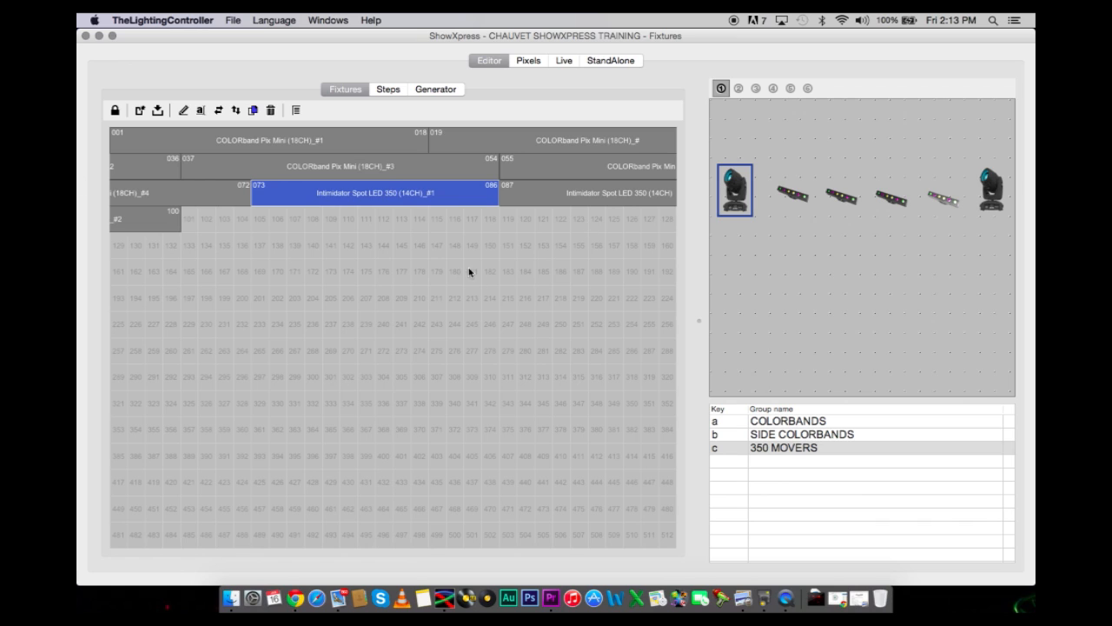
pyautogui.click(401, 253)
pyautogui.click(319, 191)
pyautogui.click(759, 285)
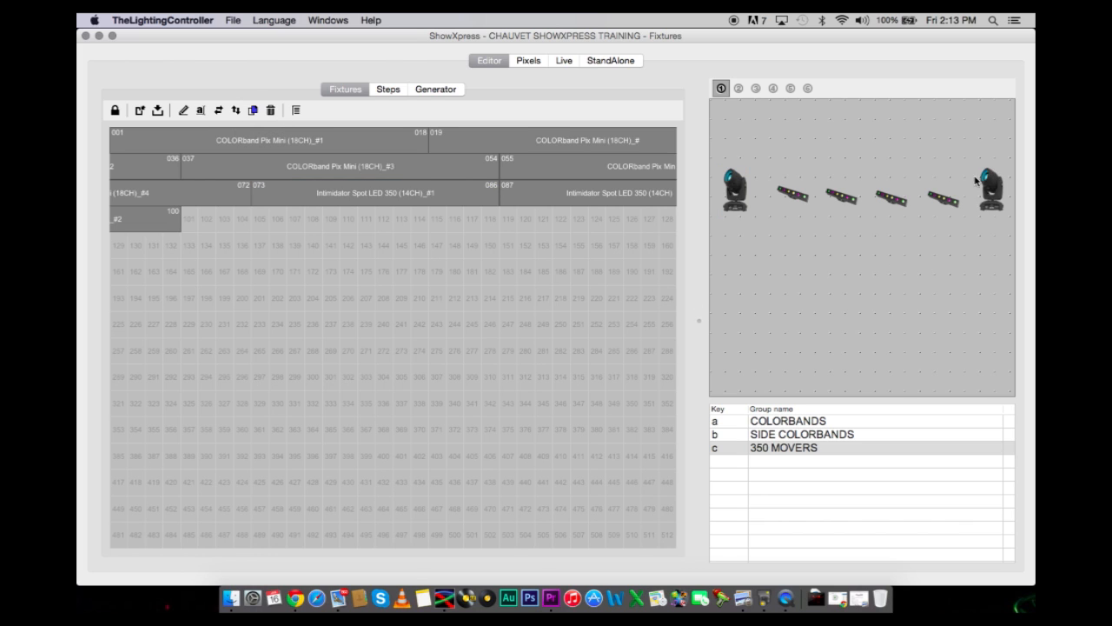
# - Move the second Intimidator Spot icon directly beside the first one, and select Intimidator Spot LED 350 #1
pyautogui.moveTo(969, 176); pyautogui.dragTo(786, 212)
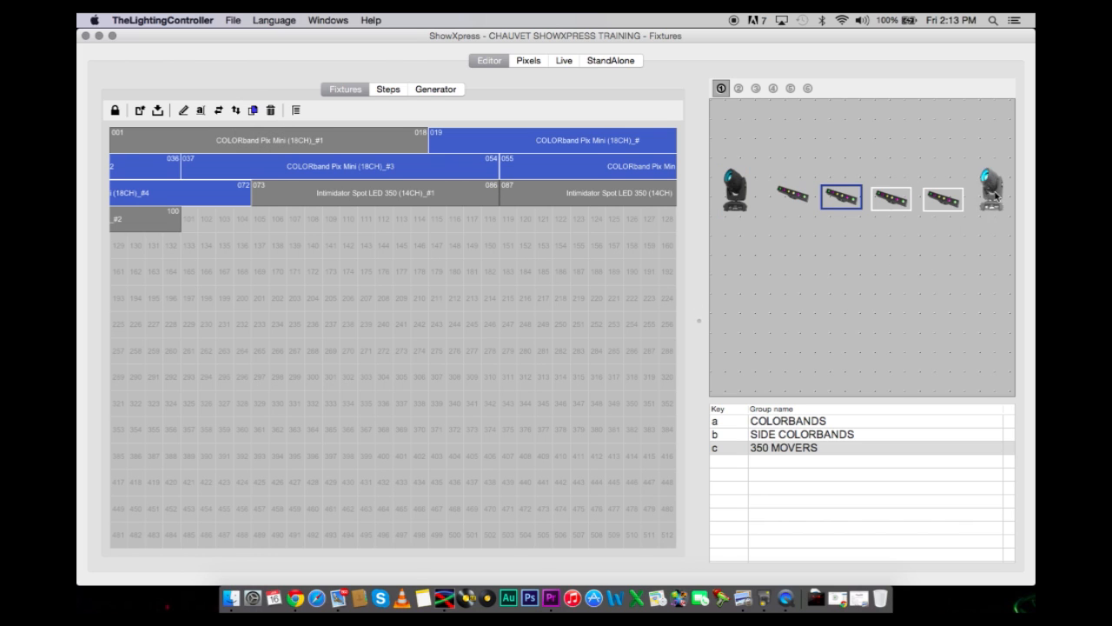
pyautogui.moveTo(996, 185); pyautogui.dragTo(772, 187)
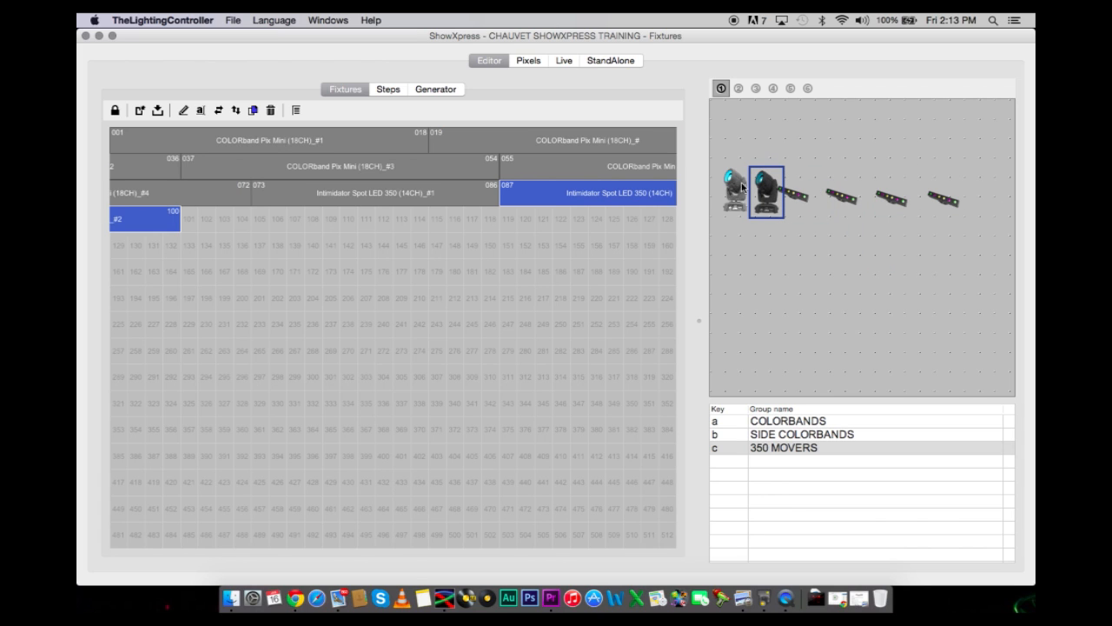
pyautogui.click(734, 191)
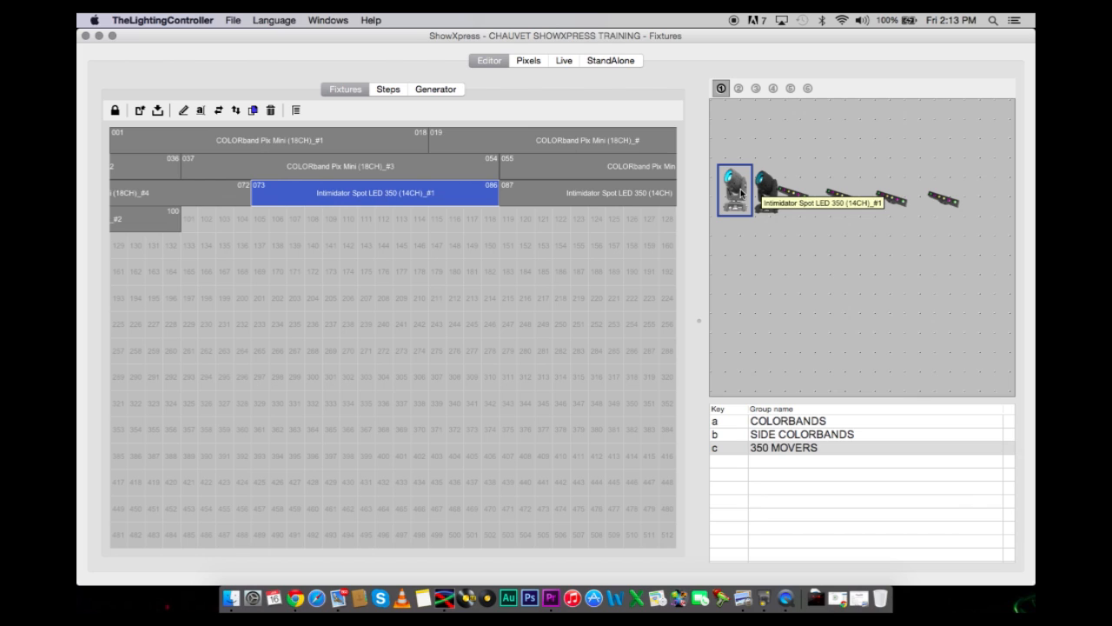
pyautogui.moveTo(965, 179); pyautogui.dragTo(1012, 204)
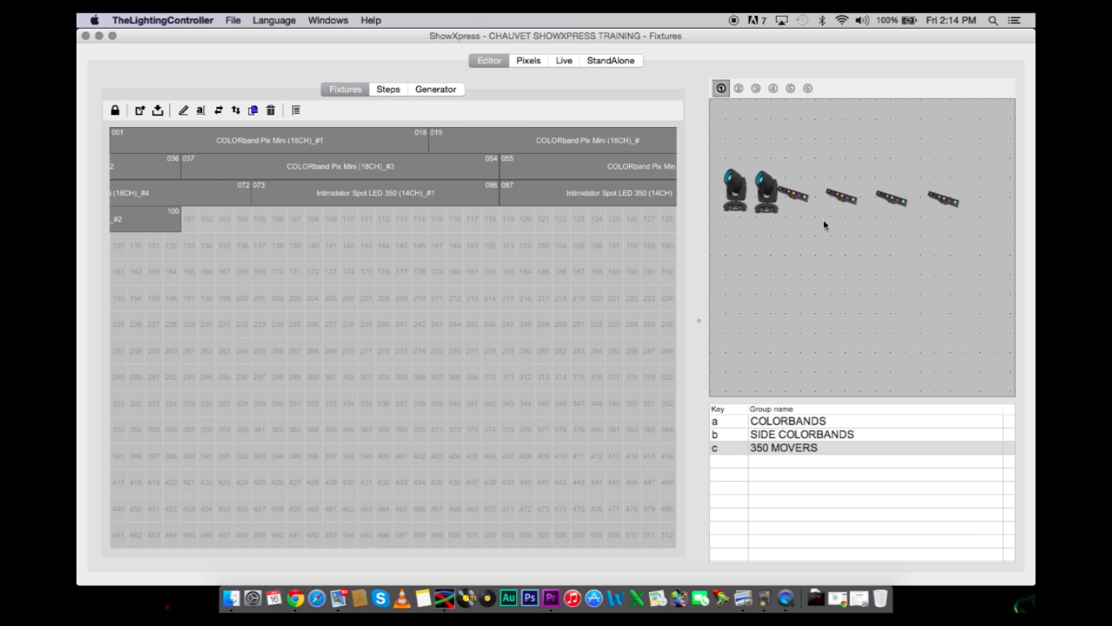
pyautogui.click(339, 198)
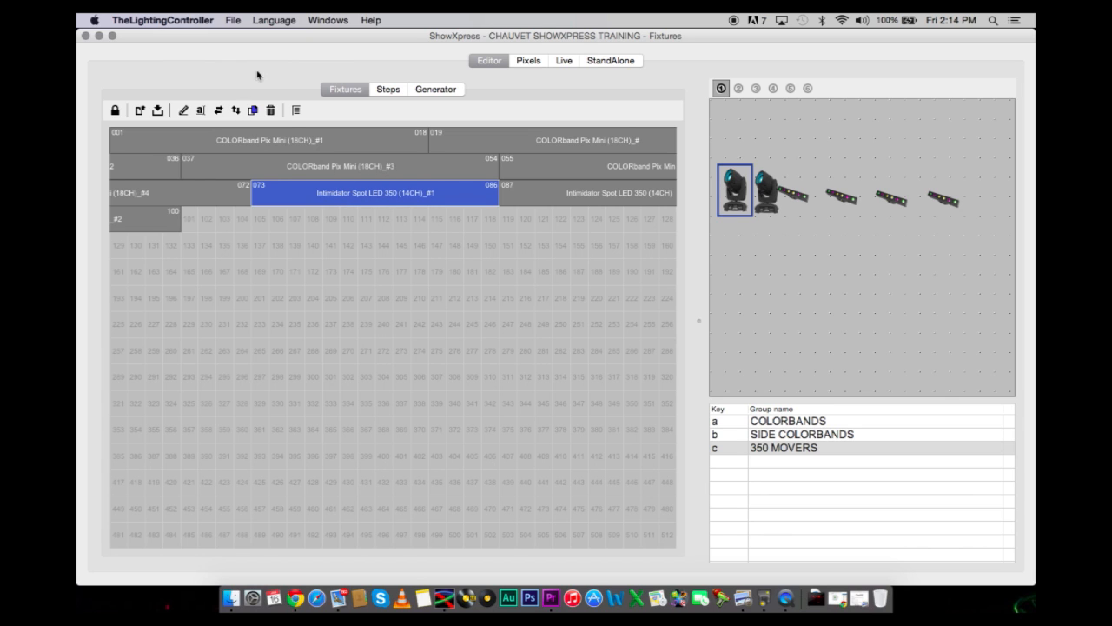
# - Move the Intimidator Spot LED 350 #2 icon to the far end of the COLORband row, opposite the first Spot
pyautogui.moveTo(766, 192); pyautogui.dragTo(991, 193)
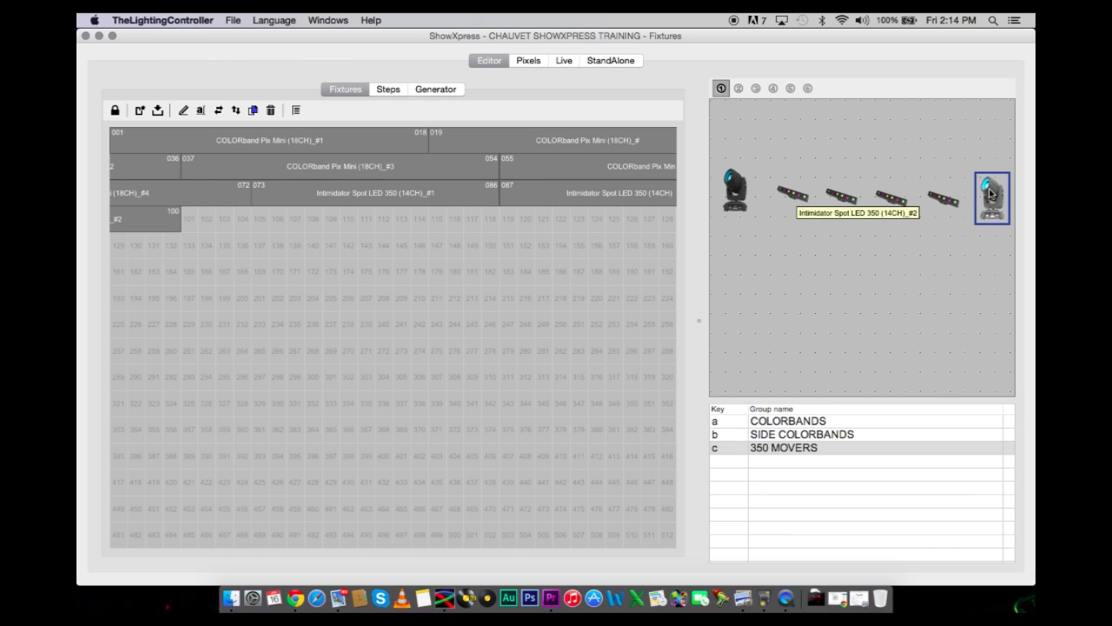
# - Duplicate Intimidator Spot LED 350 #2 to add two more copies
pyautogui.click(252, 110)
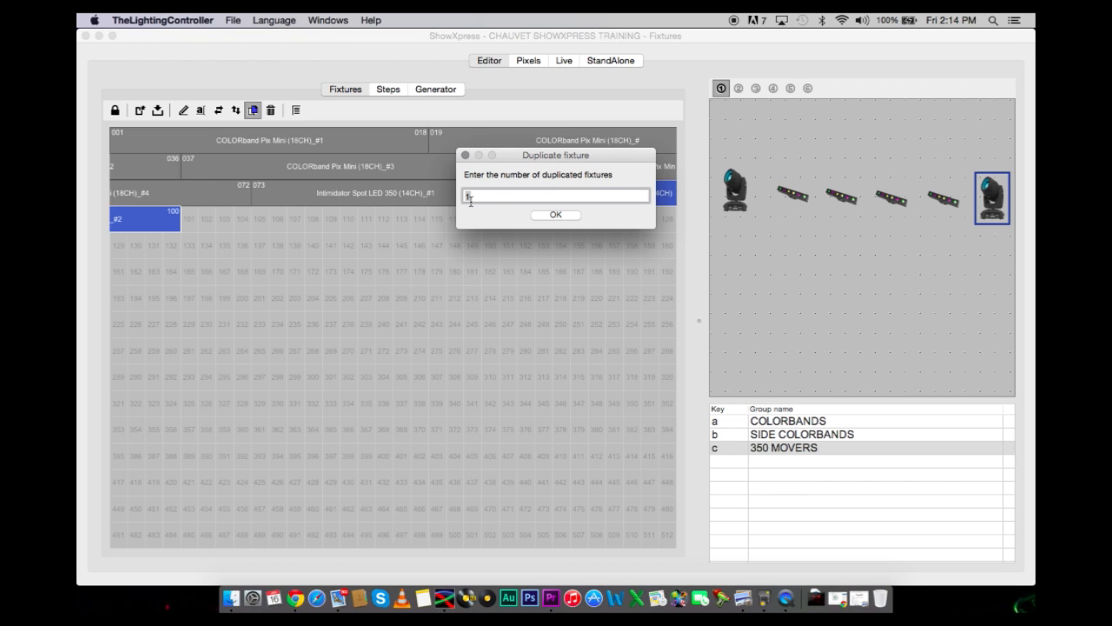
pyautogui.write('2')
pyautogui.click(555, 214)
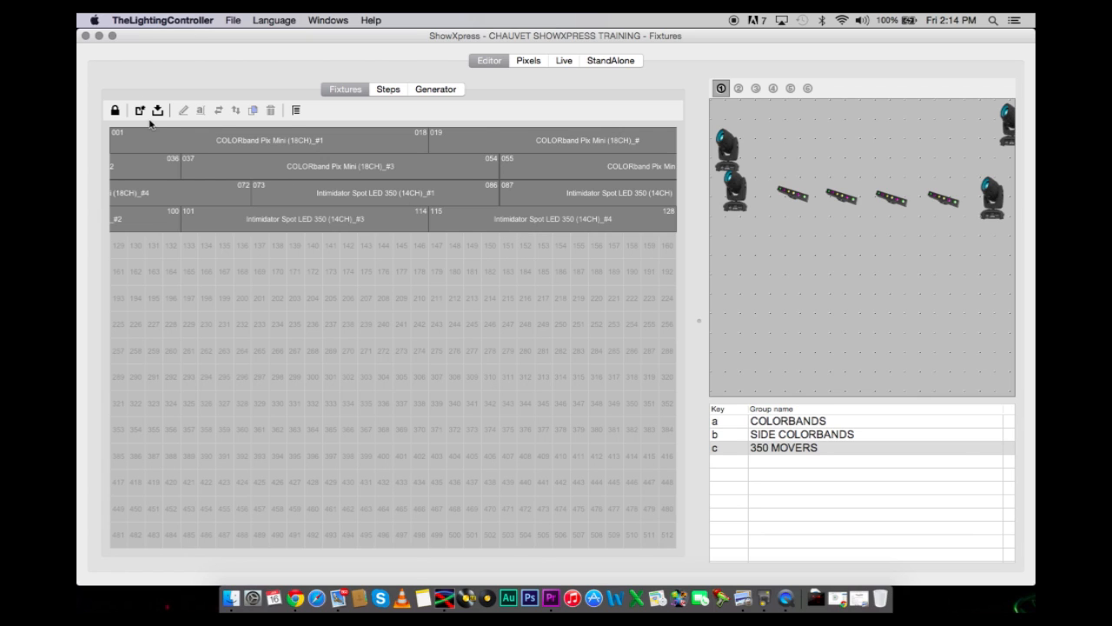
# - Remove the duplicated fixtures Intimidator Spot LED 350 #4 and #3 from the patch
pyautogui.click(543, 219)
pyautogui.click(270, 110)
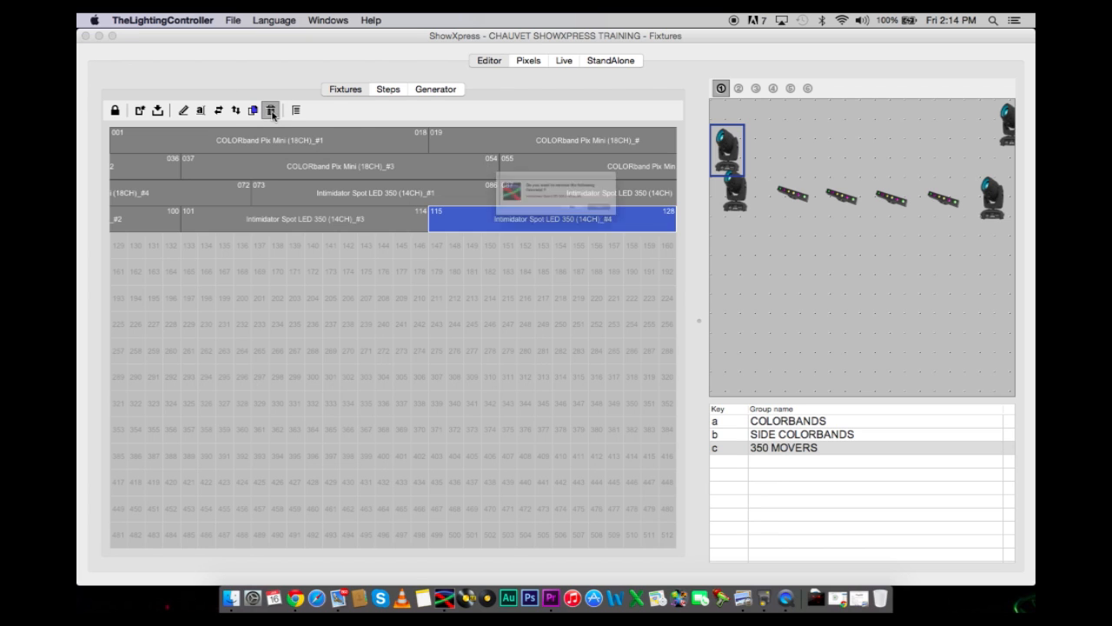
pyautogui.click(668, 229)
pyautogui.click(327, 217)
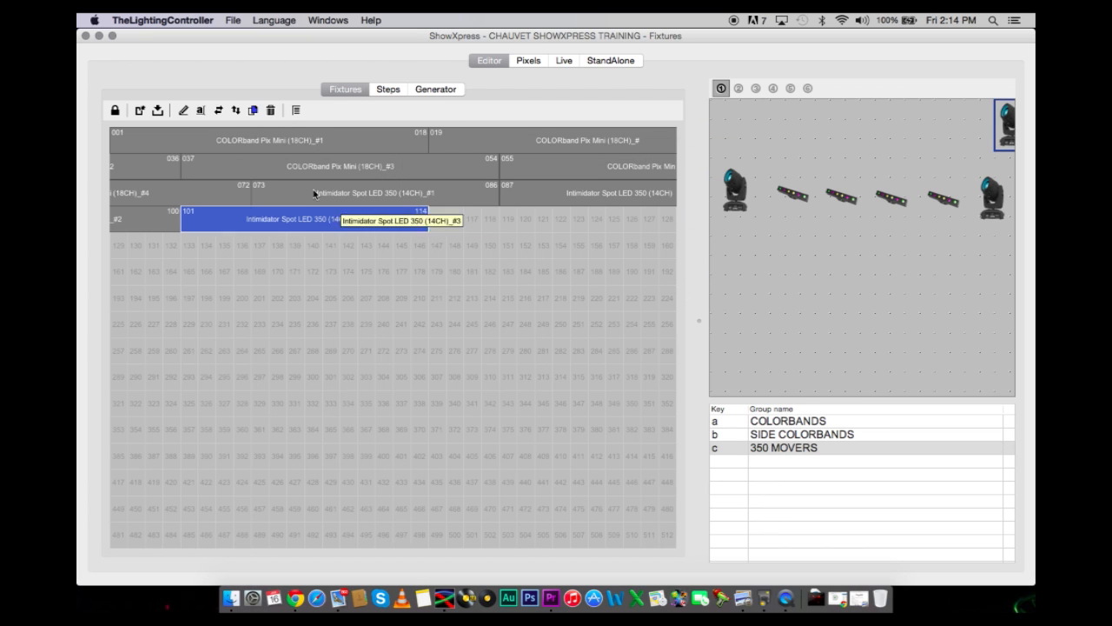
pyautogui.click(272, 110)
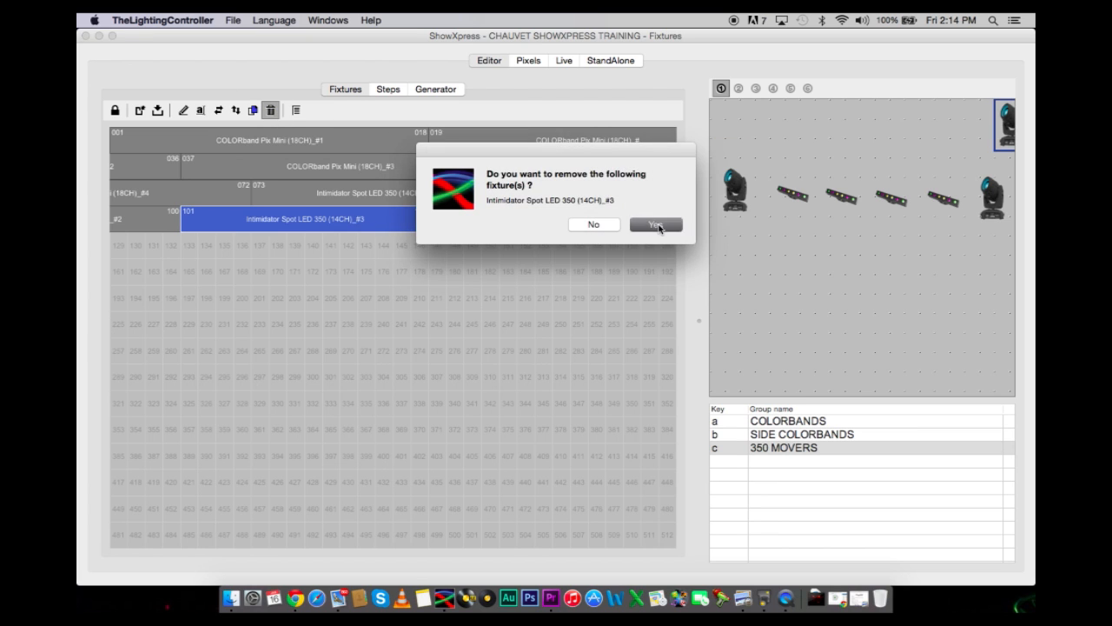
pyautogui.click(662, 228)
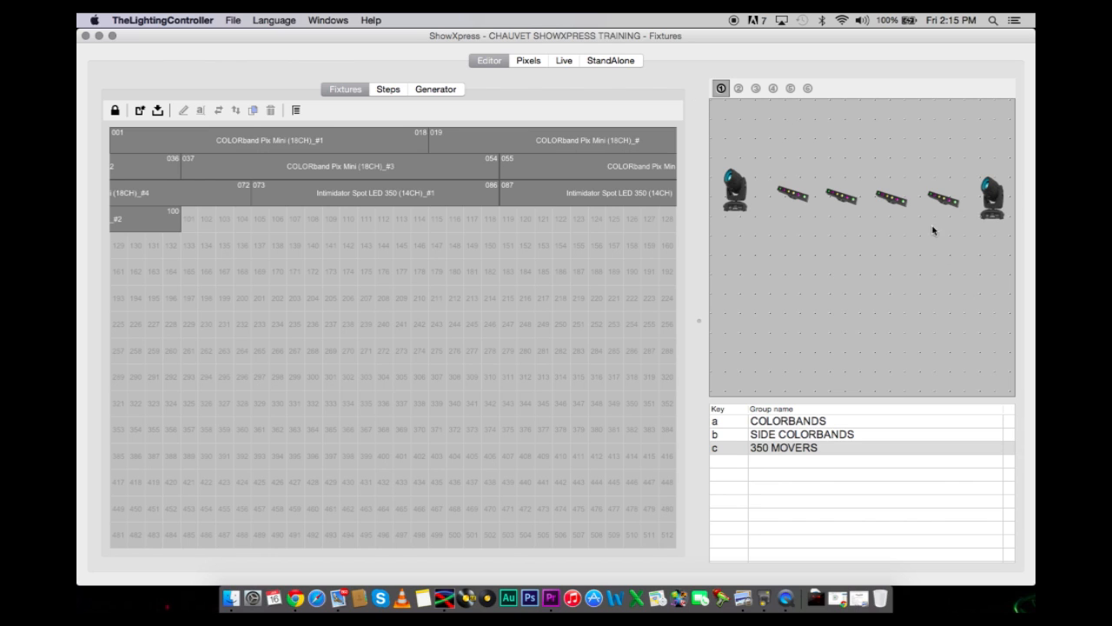
# - Examine the start addresses of COLORband Pix Mini #1 through #4 and match each one to its icon in the layout
pyautogui.click(197, 137)
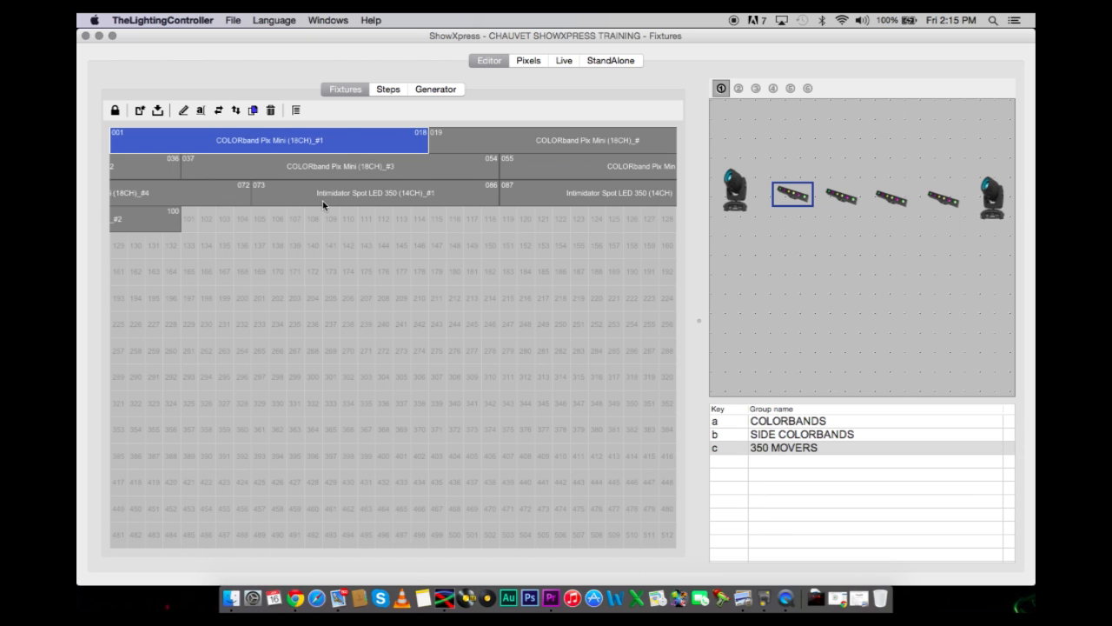
pyautogui.click(431, 219)
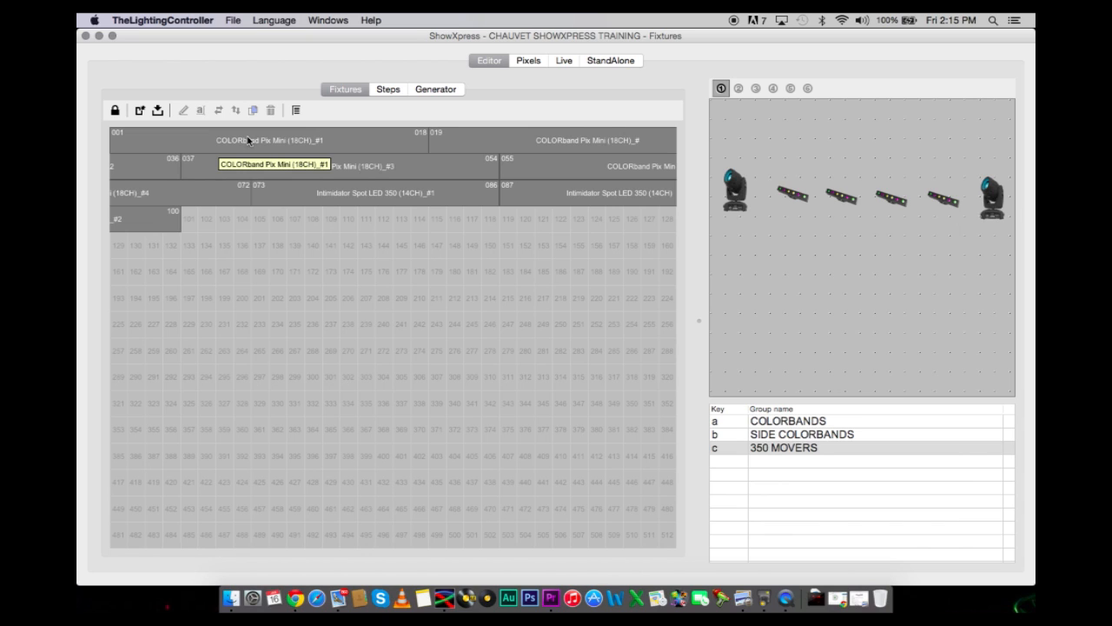
pyautogui.click(120, 138)
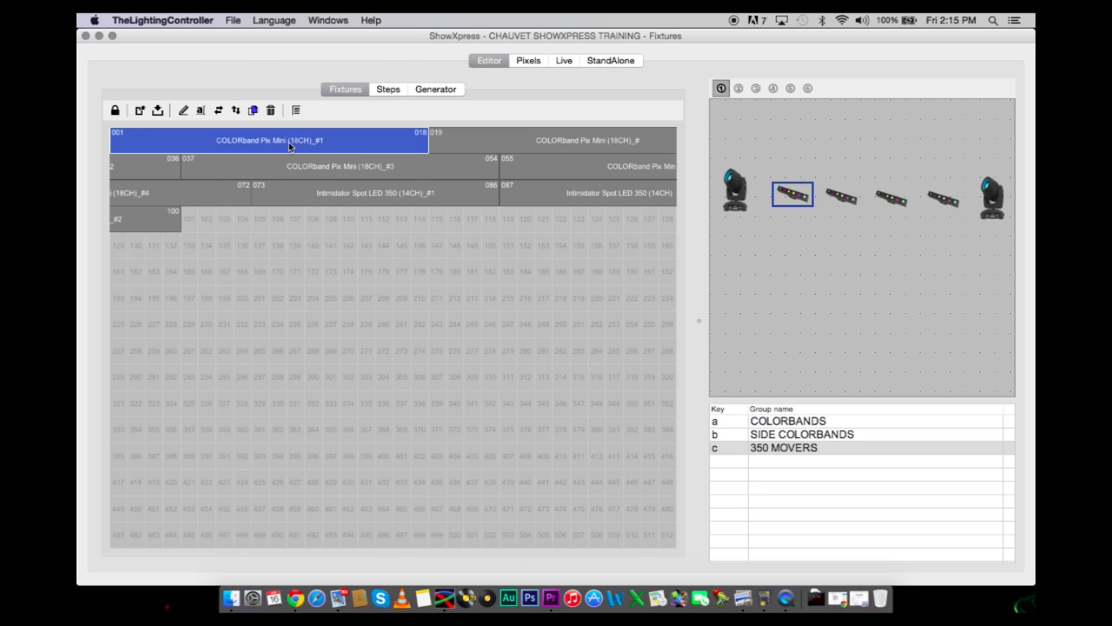
pyautogui.click(799, 203)
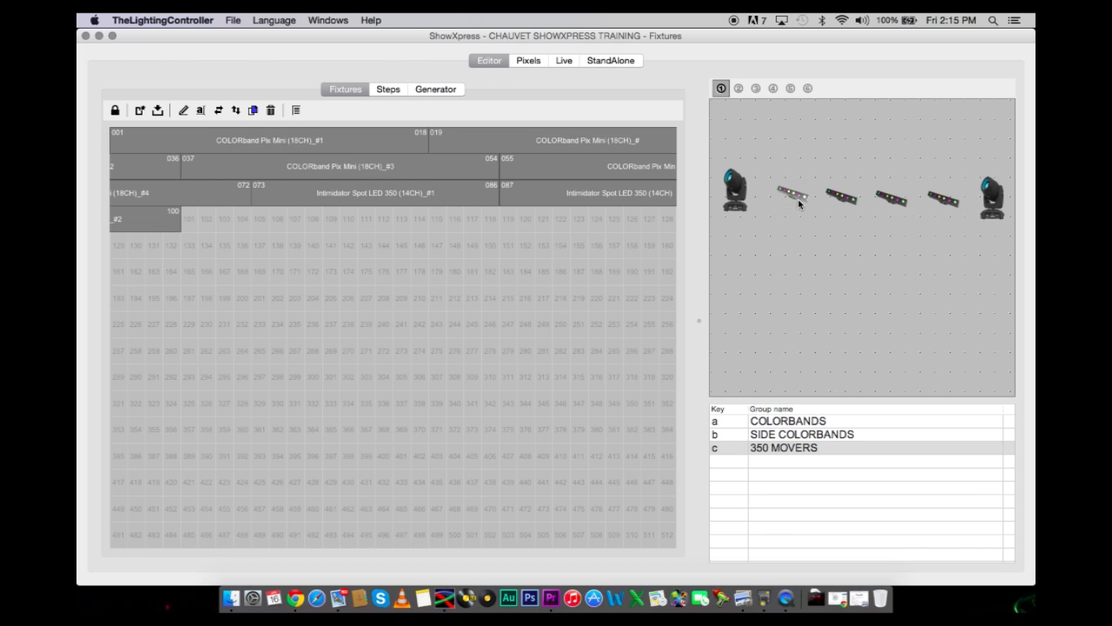
pyautogui.click(799, 203)
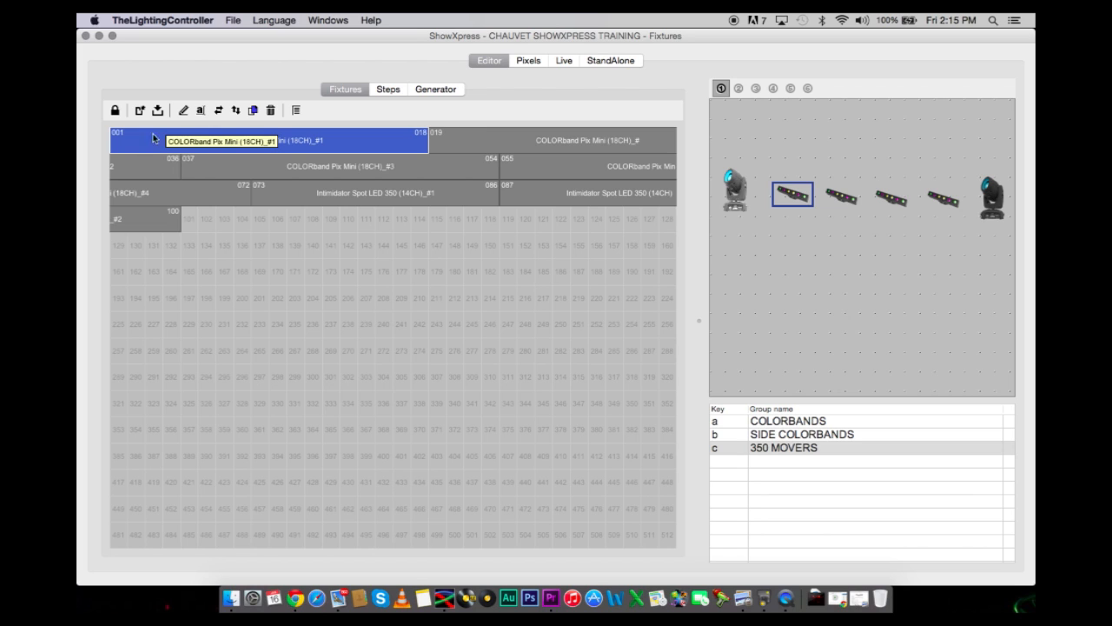
pyautogui.click(462, 140)
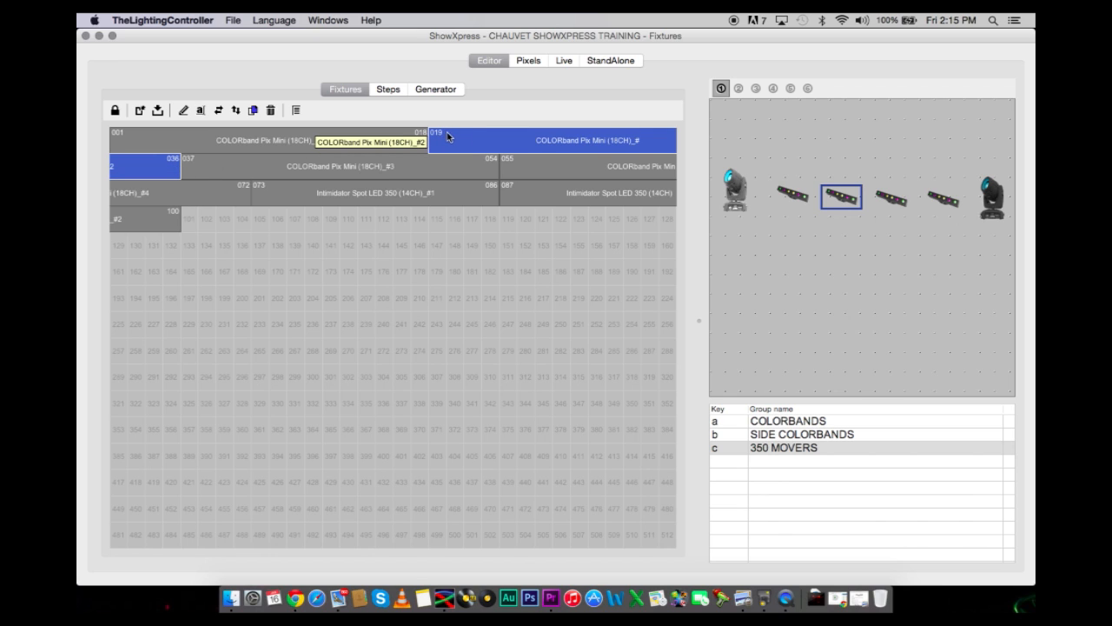
pyautogui.click(894, 202)
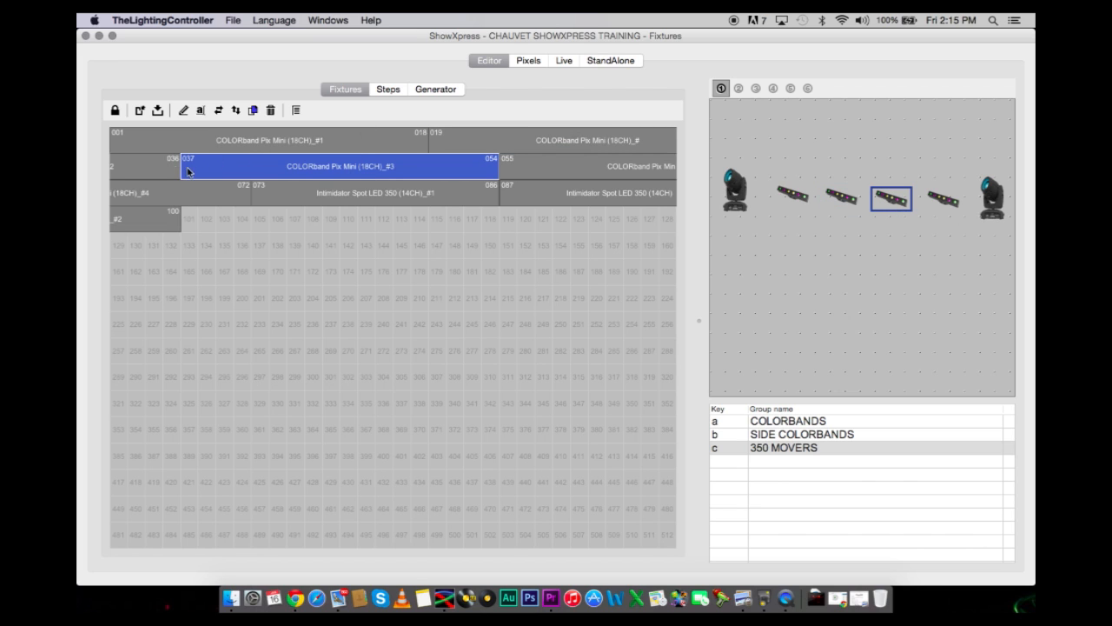
pyautogui.click(556, 174)
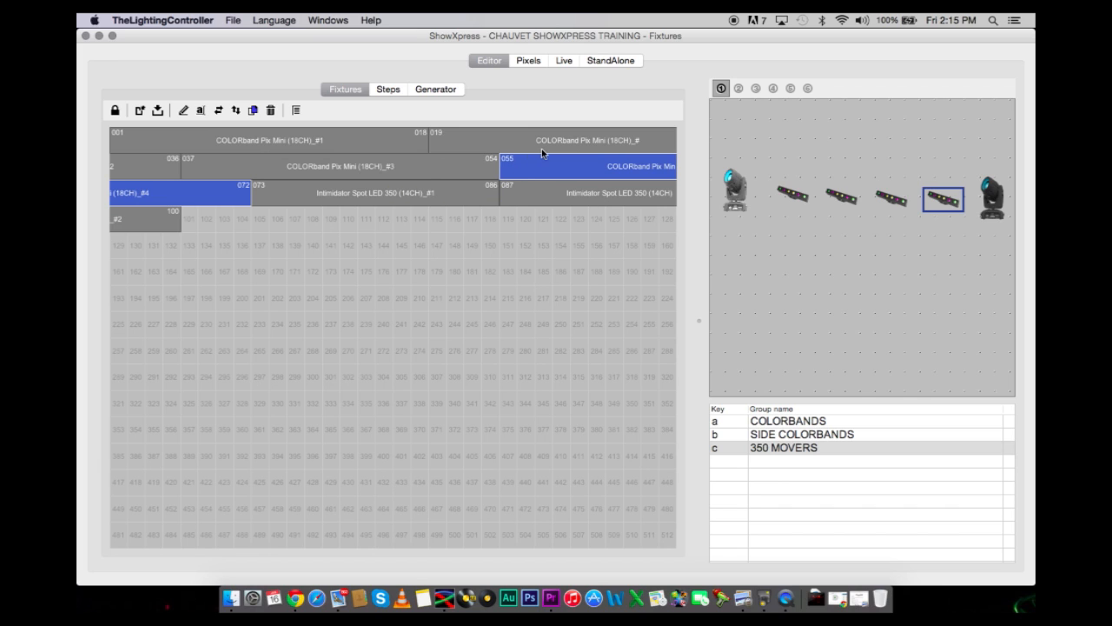
# - Examine the start addresses of both Intimidator Spot LED 350 fixtures, and clear the fixture selection
pyautogui.click(322, 191)
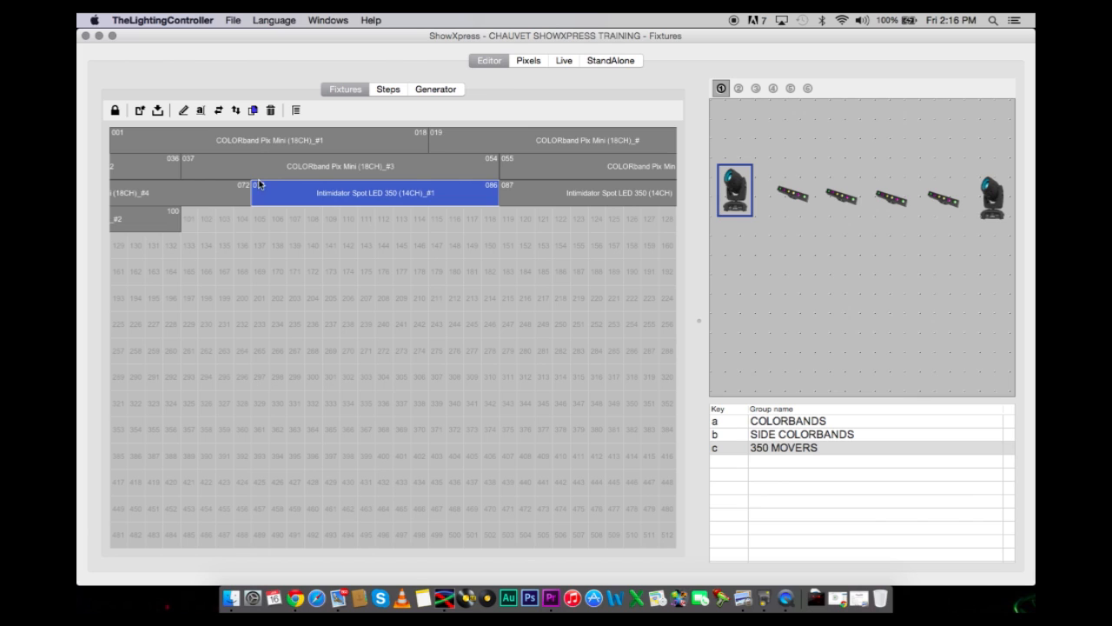
pyautogui.click(531, 192)
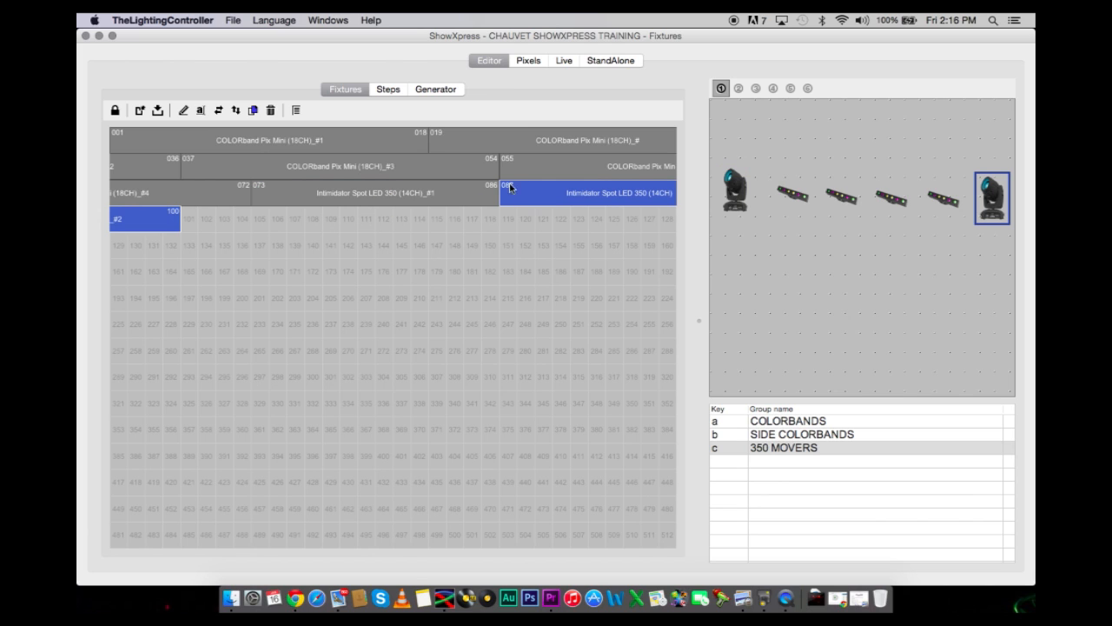
pyautogui.click(862, 290)
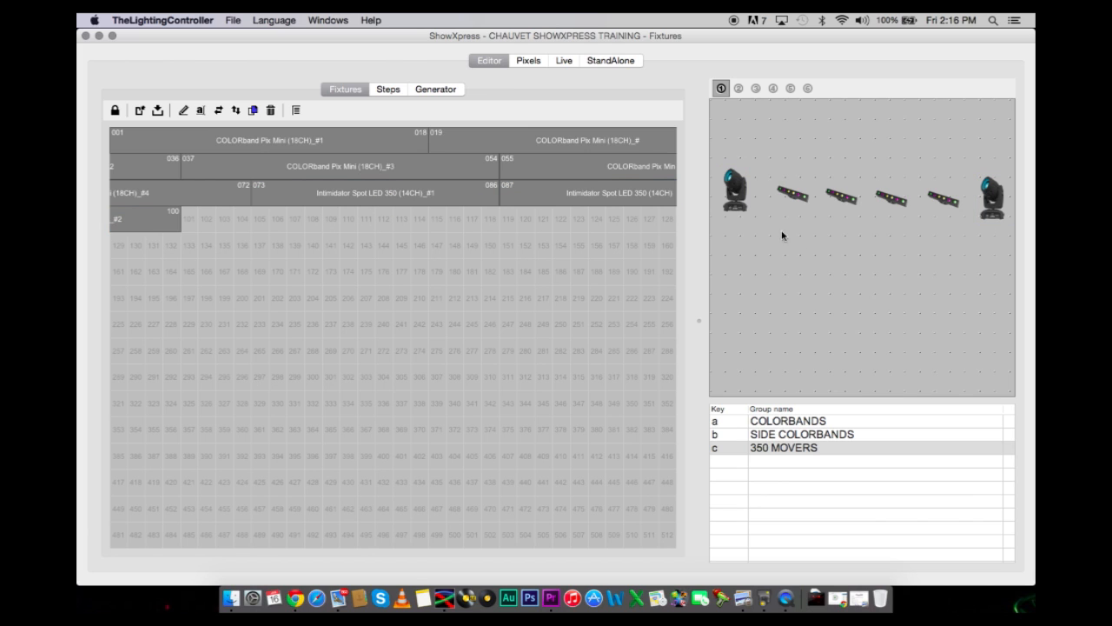
pyautogui.click(736, 178)
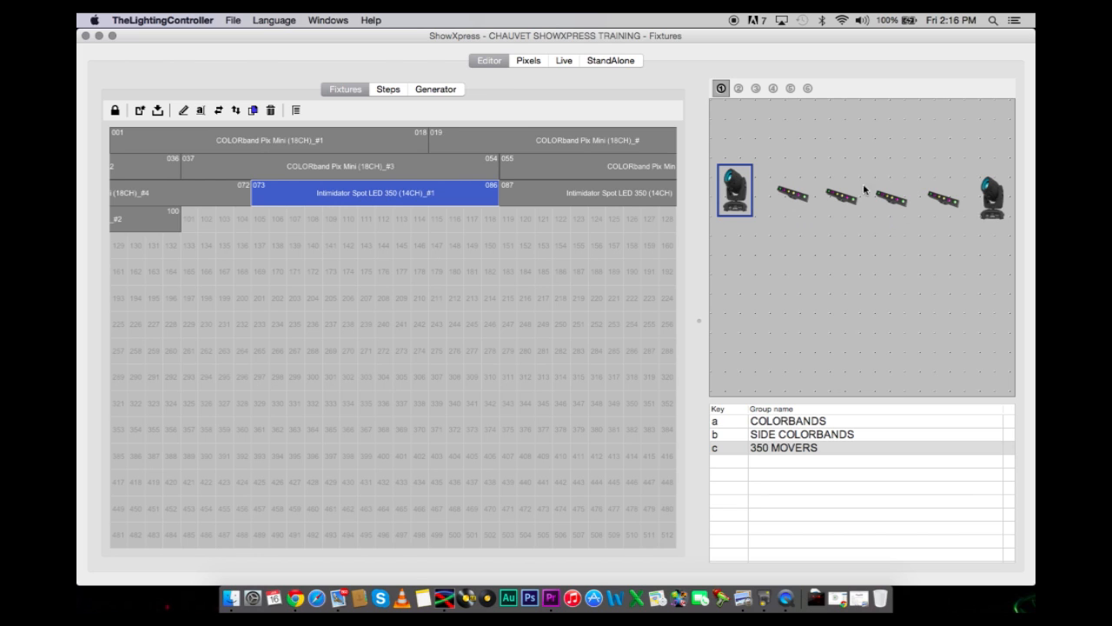
pyautogui.click(675, 249)
pyautogui.moveTo(376, 42); pyautogui.dragTo(374, 42)
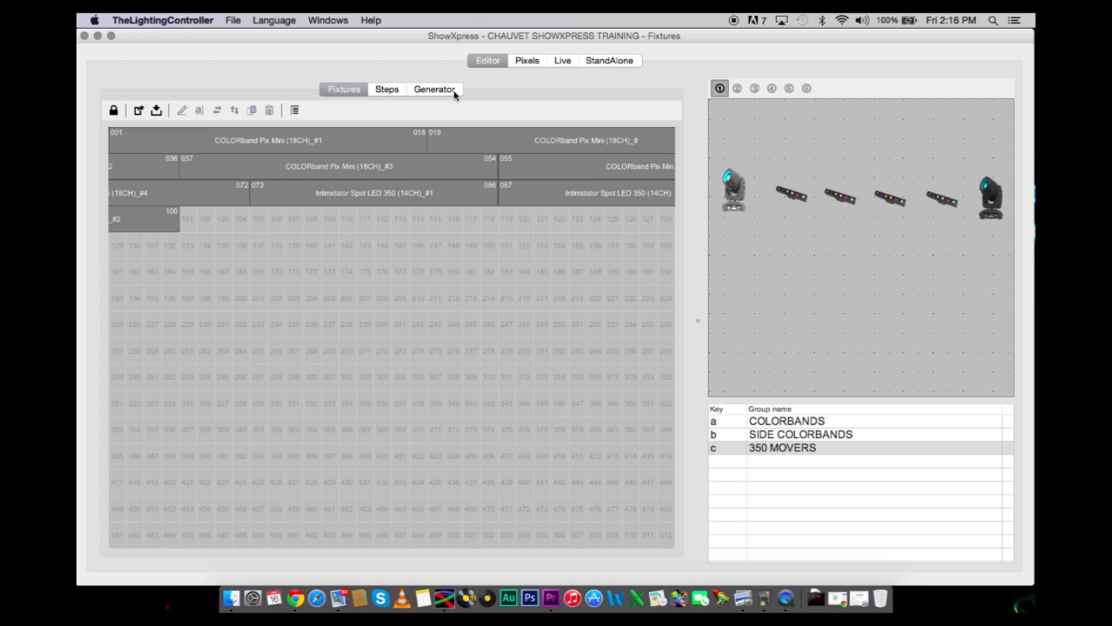
# - Open the 3DView window, enlarge it and place it over the fixture address grid
pyautogui.click(322, 20)
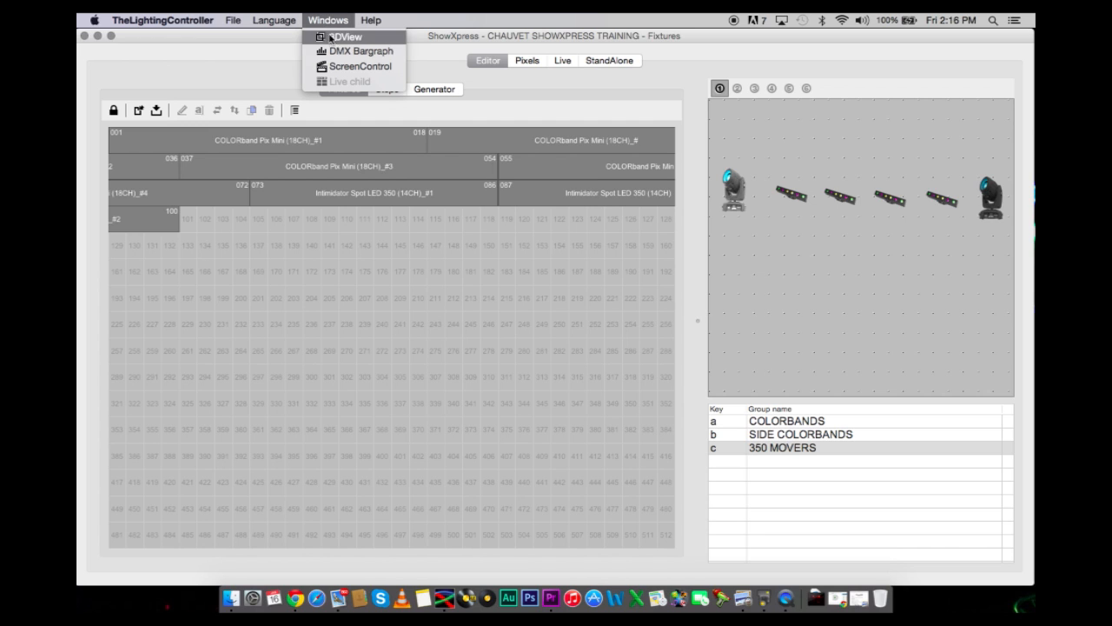
pyautogui.click(338, 45)
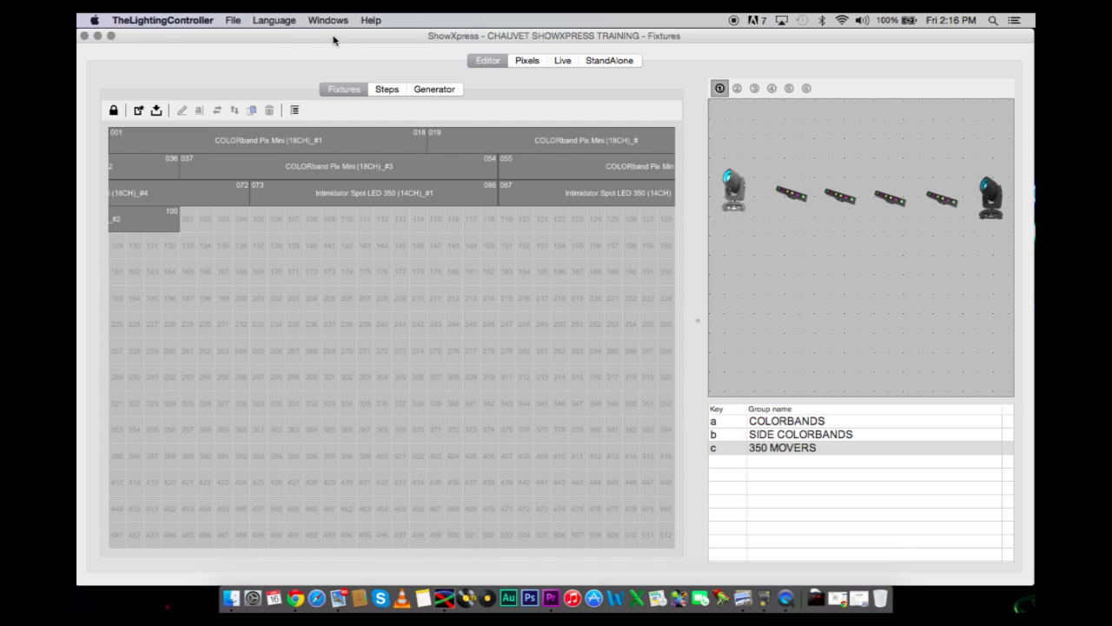
pyautogui.moveTo(799, 182); pyautogui.dragTo(378, 102)
pyautogui.moveTo(561, 329); pyautogui.dragTo(829, 518)
pyautogui.moveTo(570, 102); pyautogui.dragTo(425, 80)
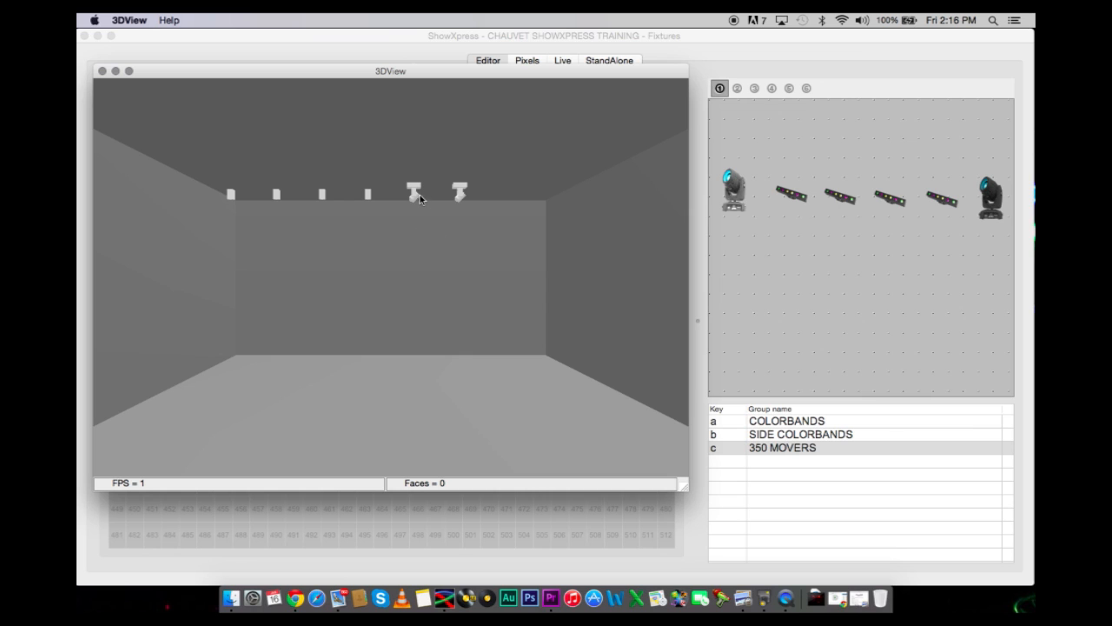
# - Zoom and rotate the 3D stage to examine the room and the hanging fixtures
pyautogui.scroll(5, 420, 199)
pyautogui.scroll(-2, 420, 199)
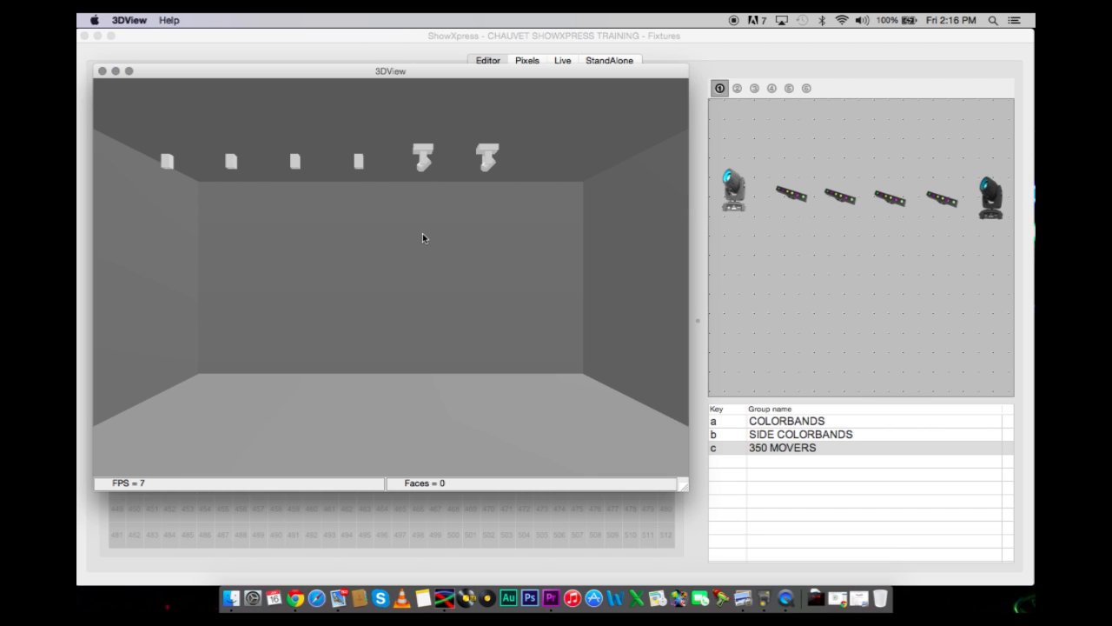
pyautogui.scroll(3, 433, 222)
pyautogui.scroll(-3, 432, 222)
pyautogui.moveTo(361, 236); pyautogui.dragTo(376, 256)
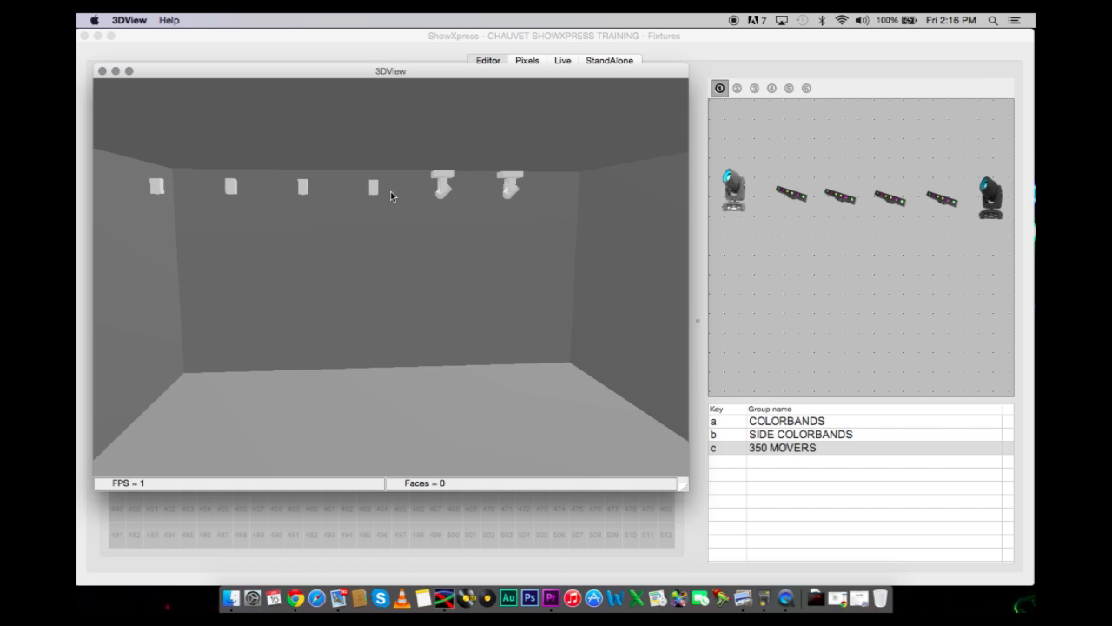
pyautogui.moveTo(460, 279); pyautogui.dragTo(460, 302)
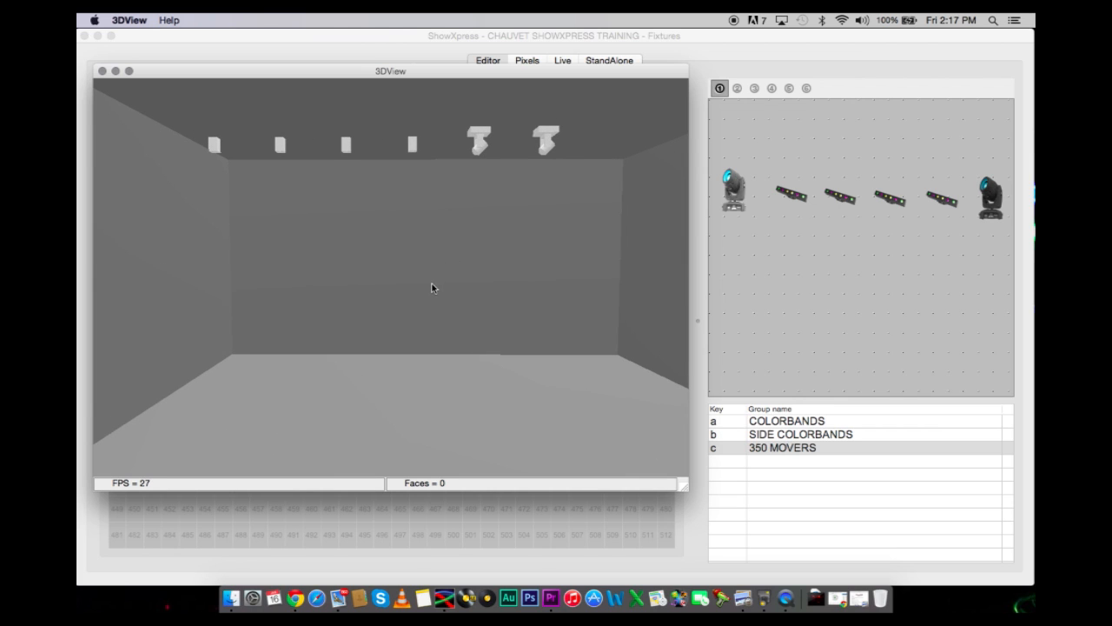
pyautogui.scroll(-2, 432, 288)
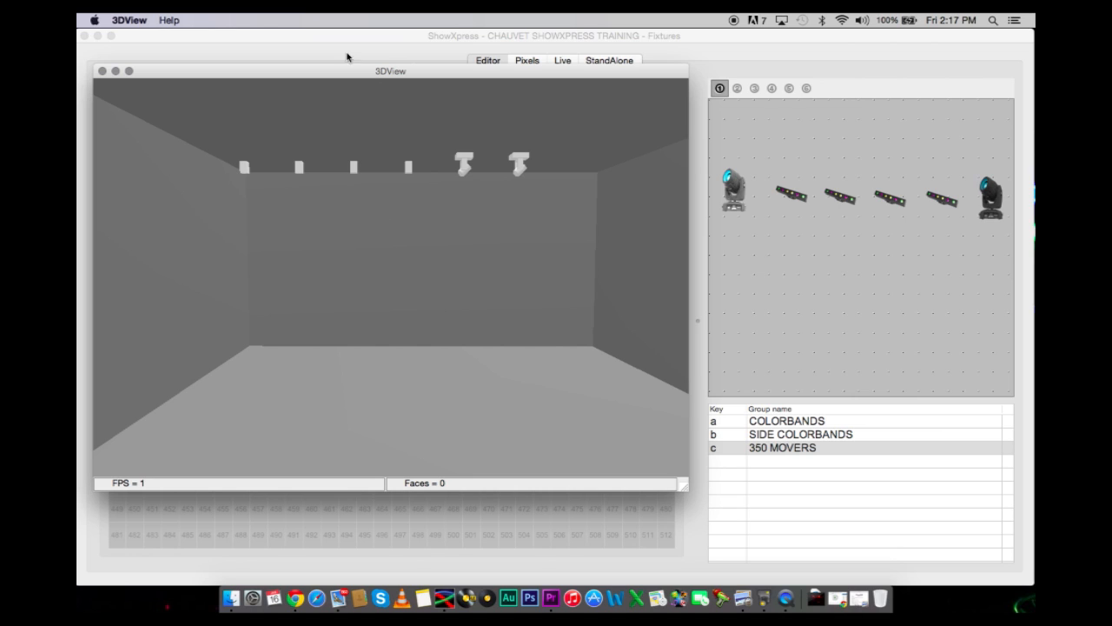
# - Open the 3D stage settings, enlarge the 3DView window, and move the settings dialog clear of the hanging fixtures
pyautogui.rightClick(385, 280)
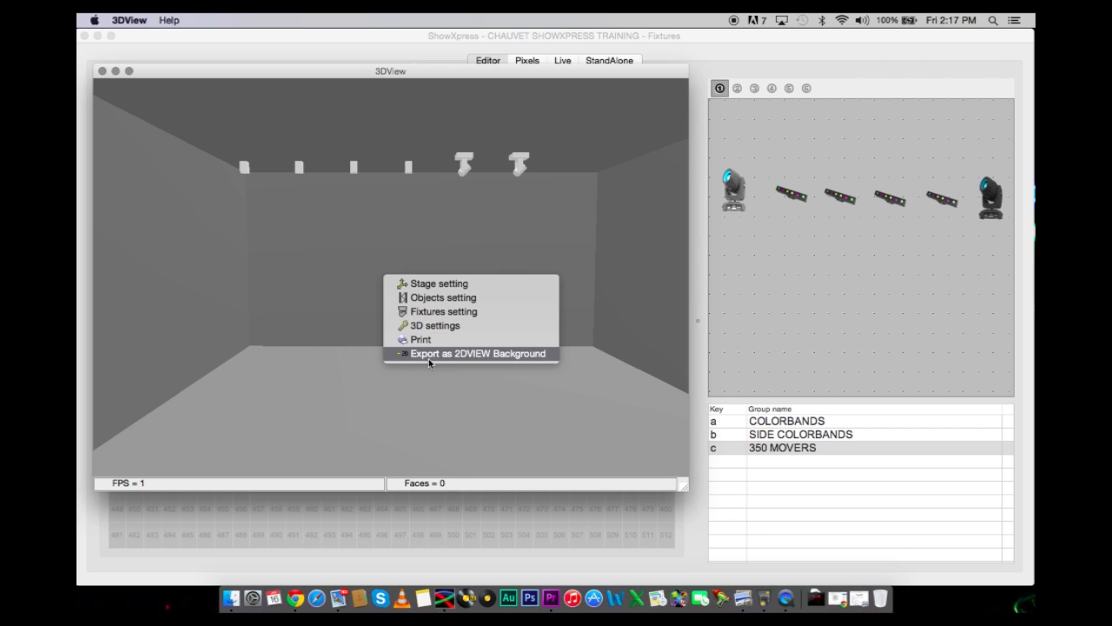
pyautogui.click(430, 283)
pyautogui.moveTo(474, 213); pyautogui.dragTo(399, 219)
pyautogui.moveTo(681, 480); pyautogui.dragTo(728, 502)
pyautogui.moveTo(430, 213); pyautogui.dragTo(639, 257)
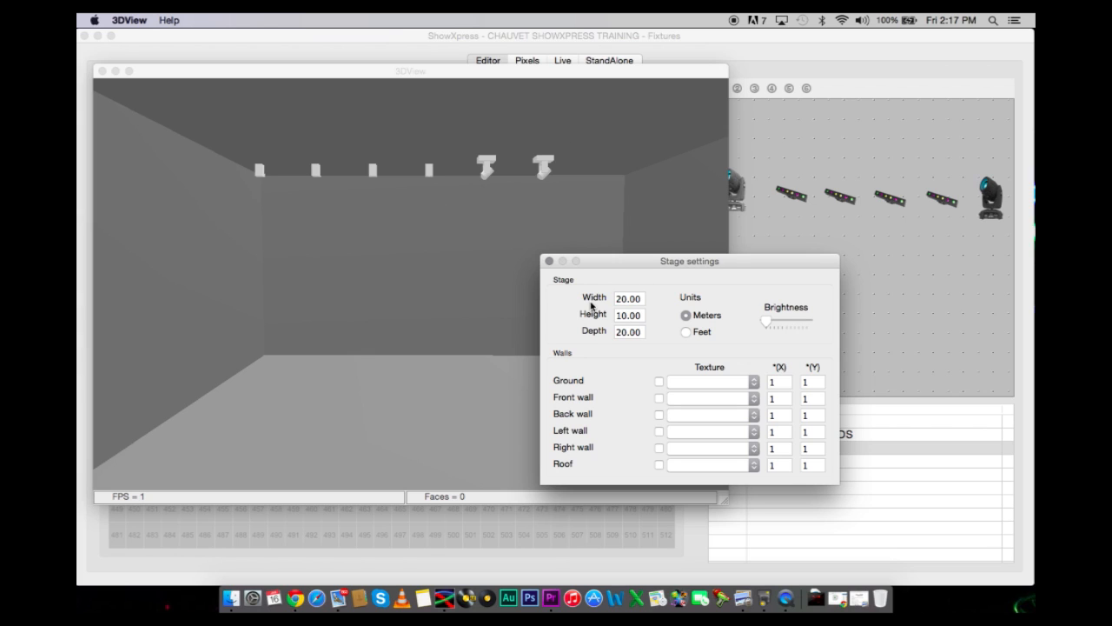
# - Set the stage dimensions to 35 m wide, 15 m high and 30 m deep
pyautogui.click(627, 300)
pyautogui.press('BackSpace')
pyautogui.press('BackSpace')
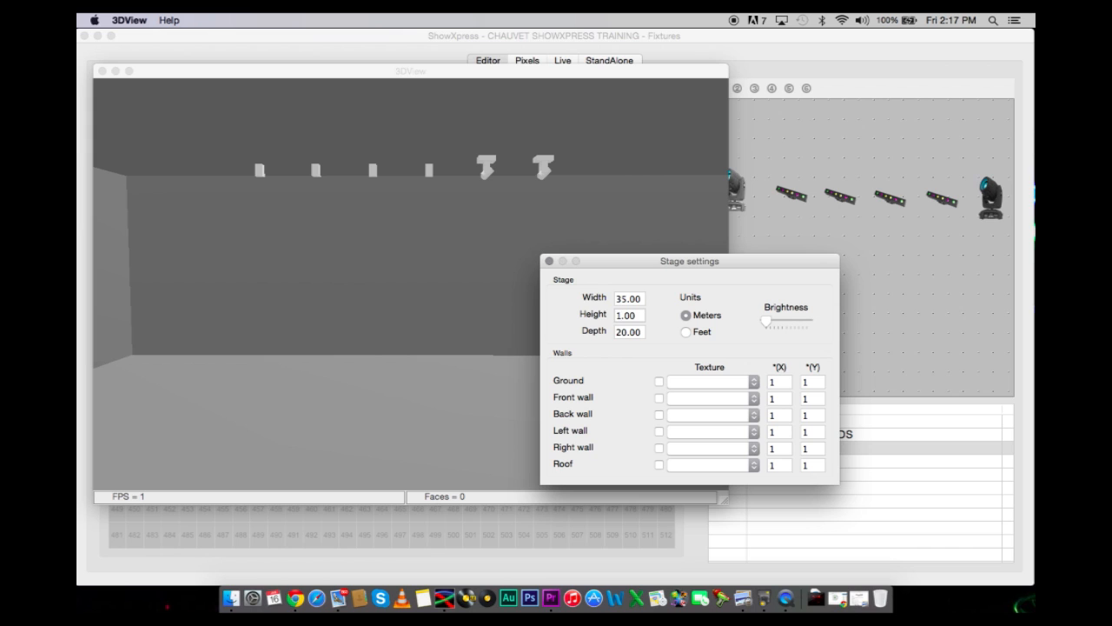
pyautogui.write('5')
pyautogui.click(627, 333)
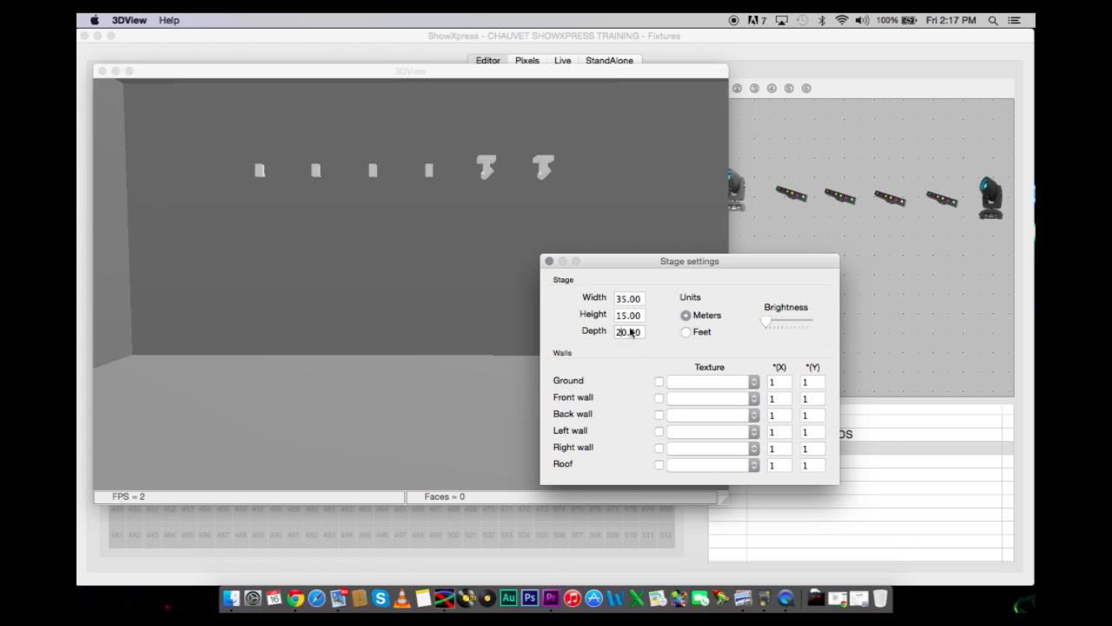
pyautogui.press('BackSpace')
pyautogui.write('3')
pyautogui.click(435, 240)
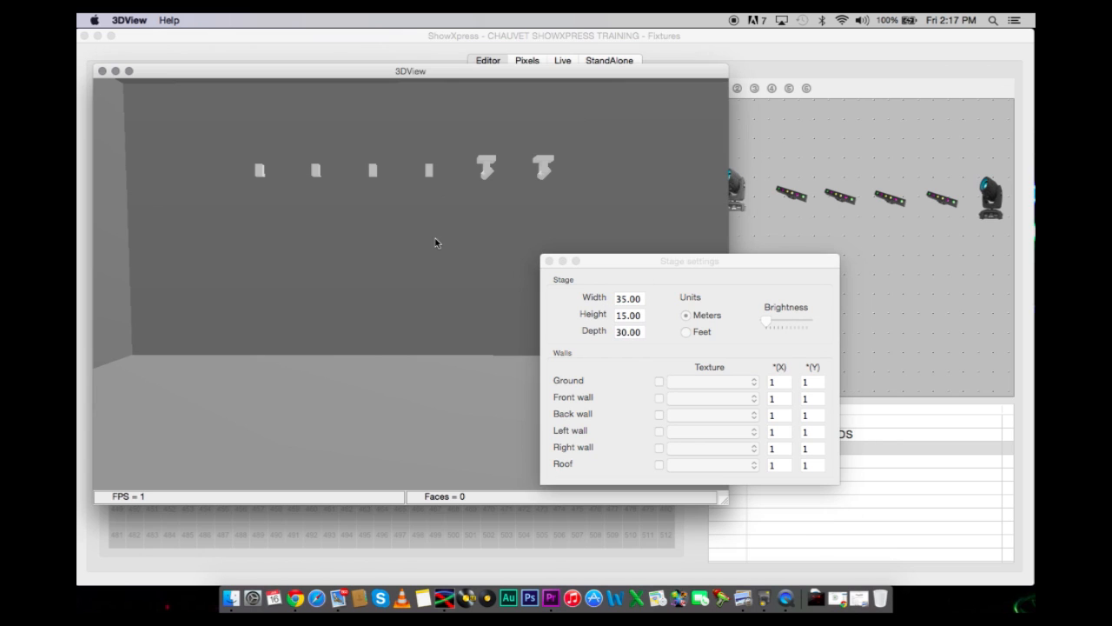
# - Switch the stage units to feet and adjust the brightness slightly to darken the stage
pyautogui.click(685, 332)
pyautogui.click(622, 337)
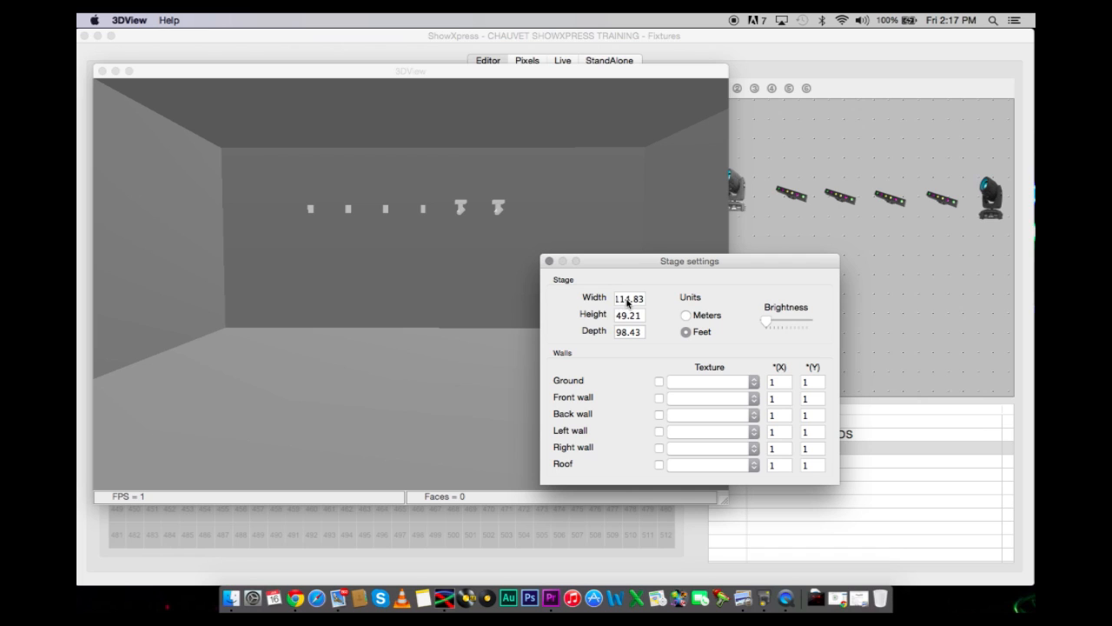
pyautogui.moveTo(769, 329)
pyautogui.mouseDown()
pyautogui.moveTo(807, 327)
pyautogui.moveTo(759, 324)
pyautogui.moveTo(786, 325)
pyautogui.moveTo(763, 327)
pyautogui.moveTo(777, 321)
pyautogui.mouseUp()
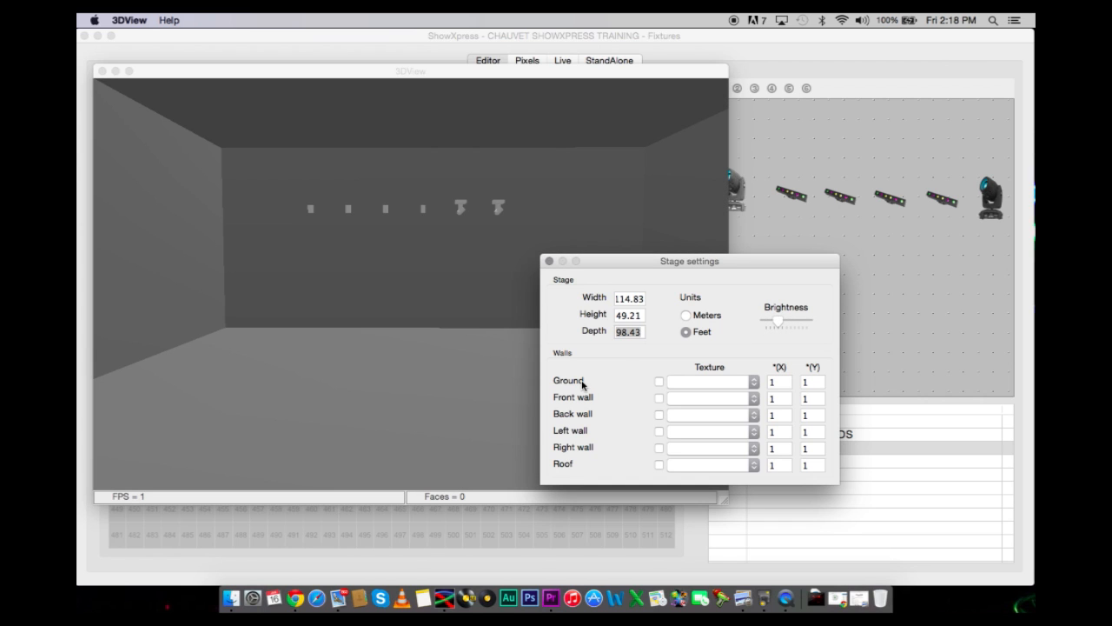
# - Apply the stone1.png texture to the stage ground
pyautogui.click(691, 384)
pyautogui.click(696, 377)
pyautogui.click(700, 383)
pyautogui.click(709, 465)
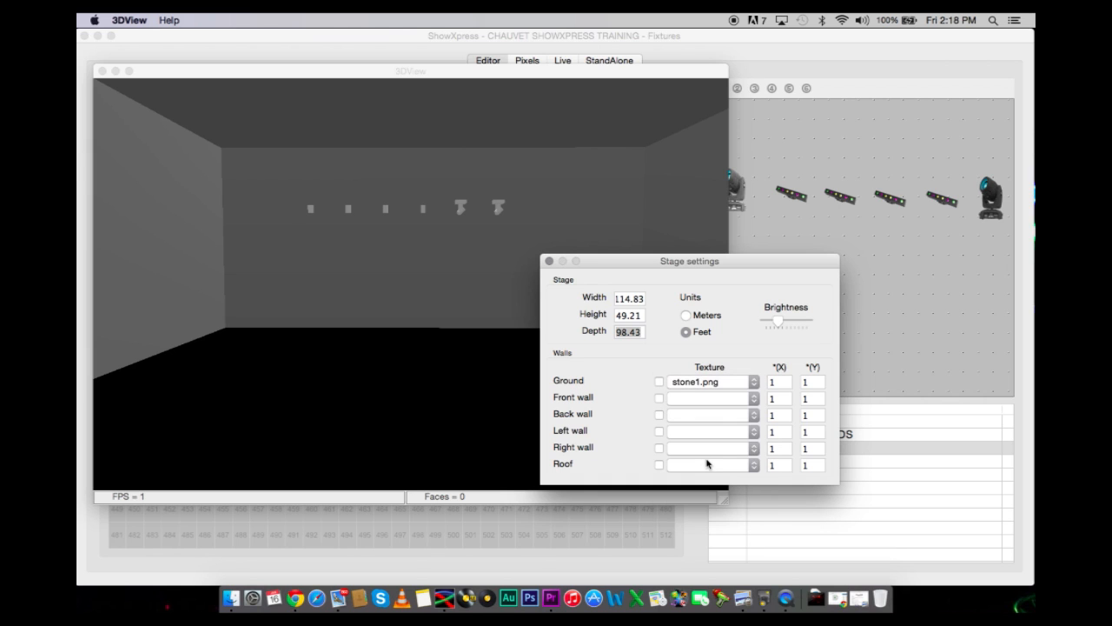
# - Change the stage ground texture to metal2.png and turn on the textured ground surface
pyautogui.click(711, 380)
pyautogui.click(706, 375)
pyautogui.click(687, 381)
pyautogui.click(676, 358)
pyautogui.moveTo(423, 361)
pyautogui.mouseDown()
pyautogui.moveTo(422, 313)
pyautogui.moveTo(414, 379)
pyautogui.moveTo(418, 354)
pyautogui.mouseUp()
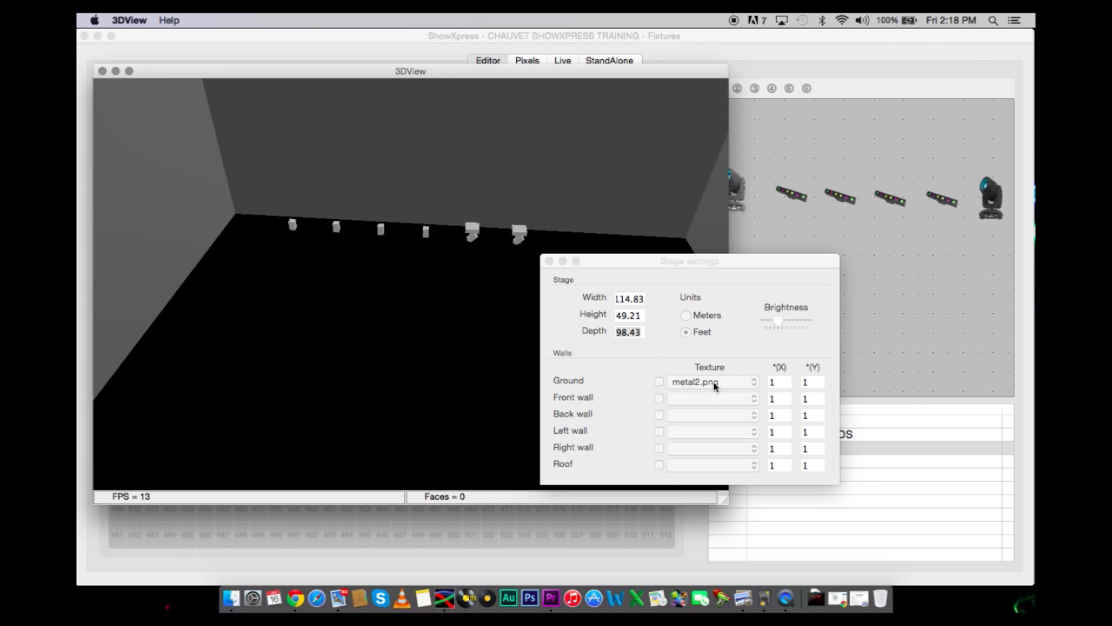
pyautogui.click(658, 381)
pyautogui.click(659, 380)
pyautogui.click(659, 382)
# - Switch the stage ground texture to brick2.png and view the textured floor from different angles
pyautogui.click(691, 383)
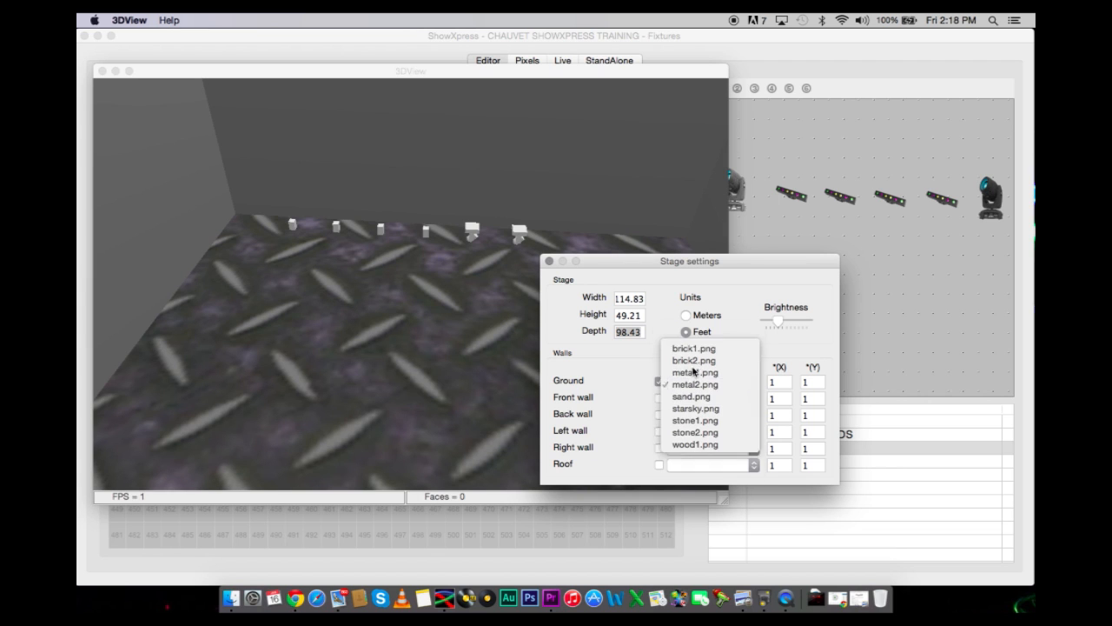
pyautogui.click(695, 369)
pyautogui.click(688, 387)
pyautogui.click(695, 369)
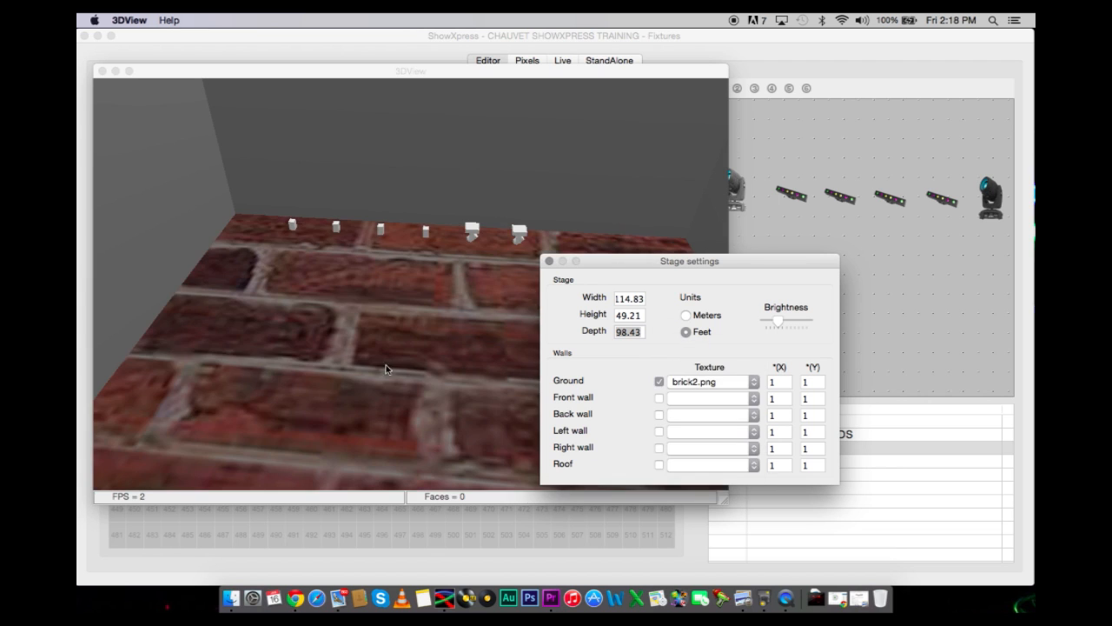
pyautogui.click(393, 329)
pyautogui.moveTo(393, 328); pyautogui.dragTo(417, 329)
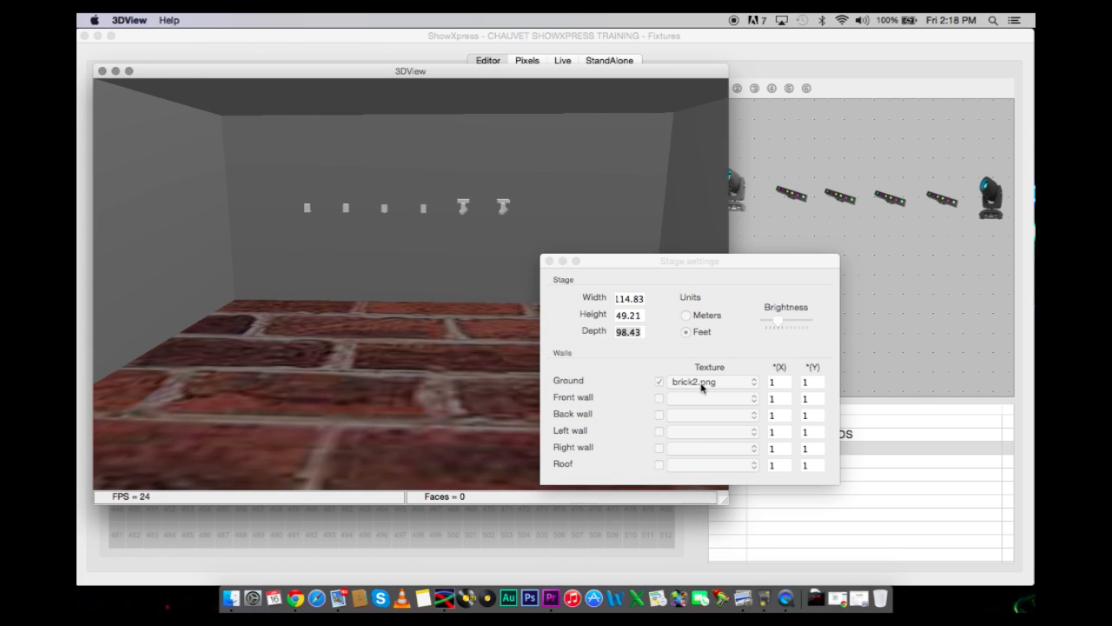
# - Turn off the textured ground surface and look through the texture options for the walls
pyautogui.click(702, 383)
pyautogui.click(661, 381)
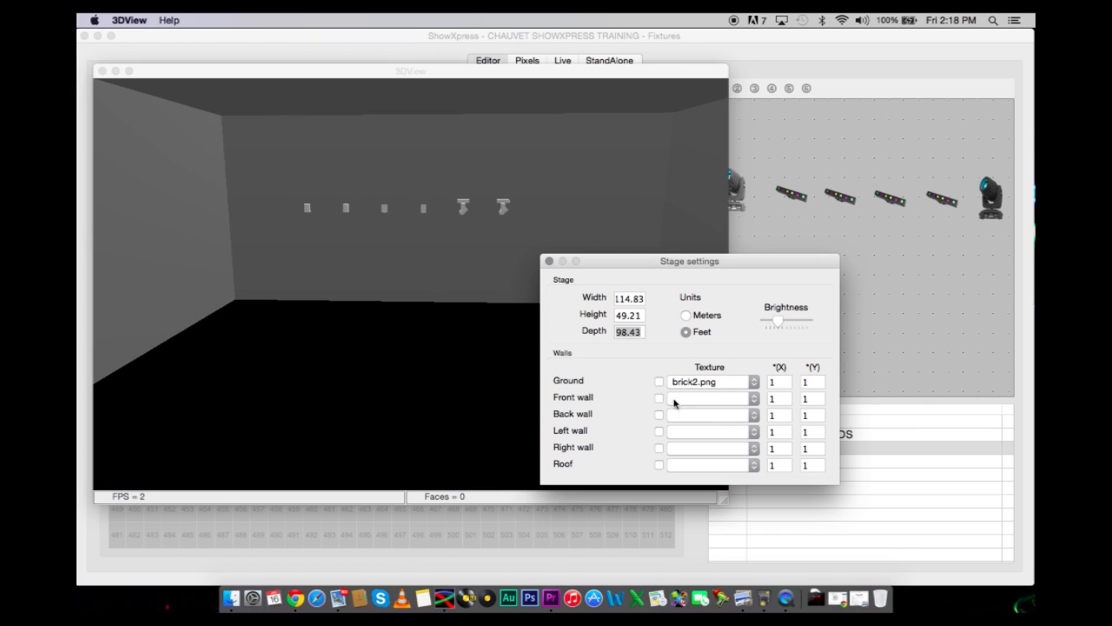
pyautogui.click(679, 417)
pyautogui.click(691, 428)
pyautogui.click(691, 423)
pyautogui.click(695, 438)
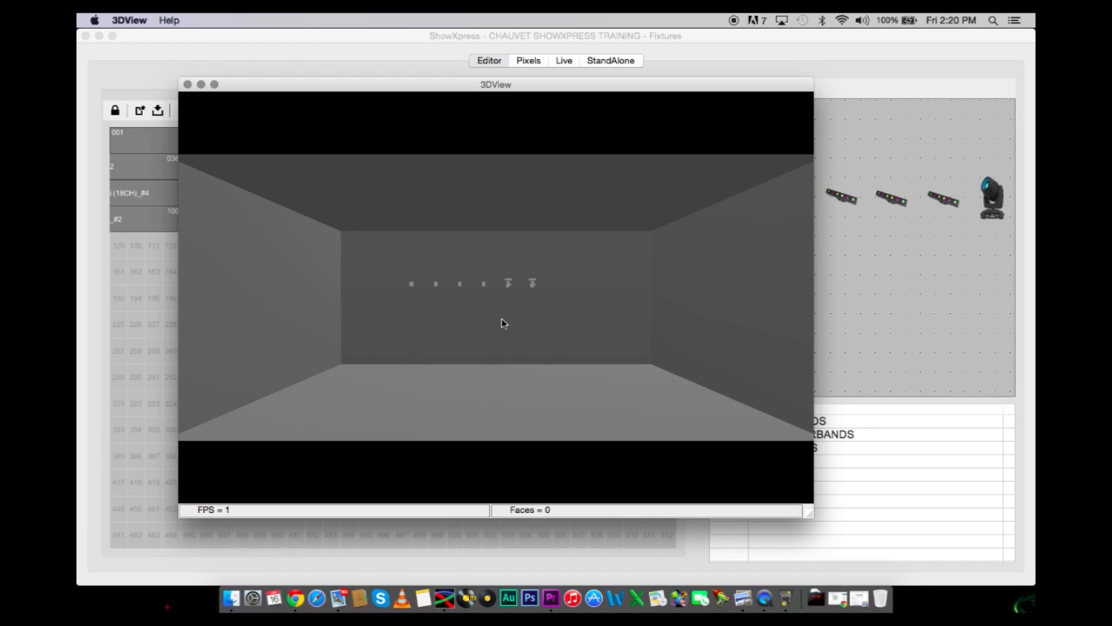
# - Open the stage settings to review the stage dimensions and wall options, and close them
pyautogui.rightClick(503, 323)
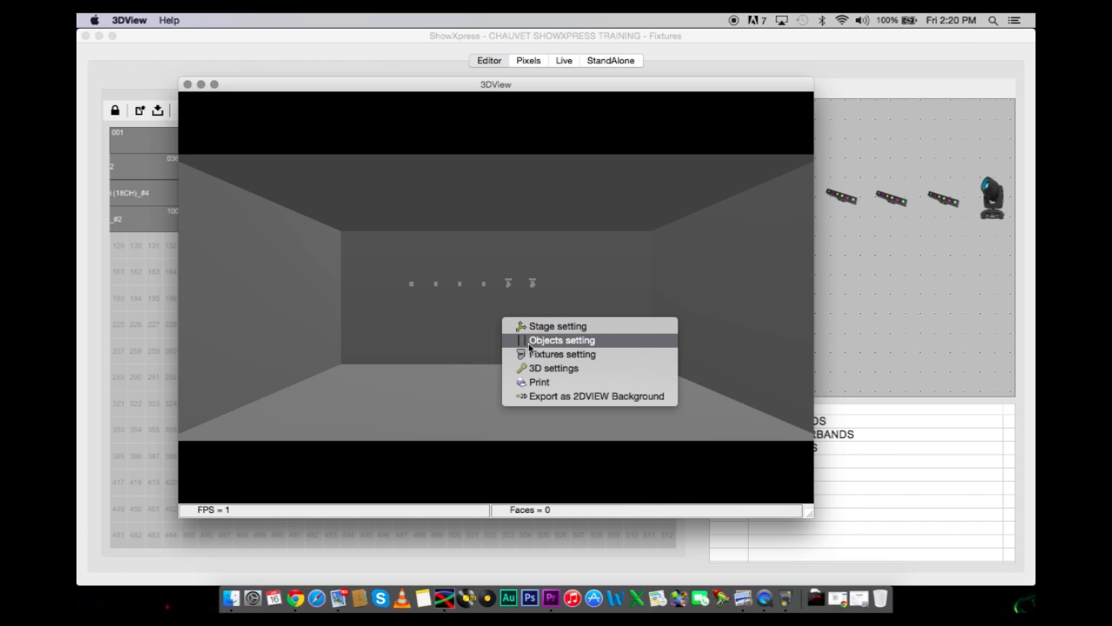
pyautogui.click(535, 327)
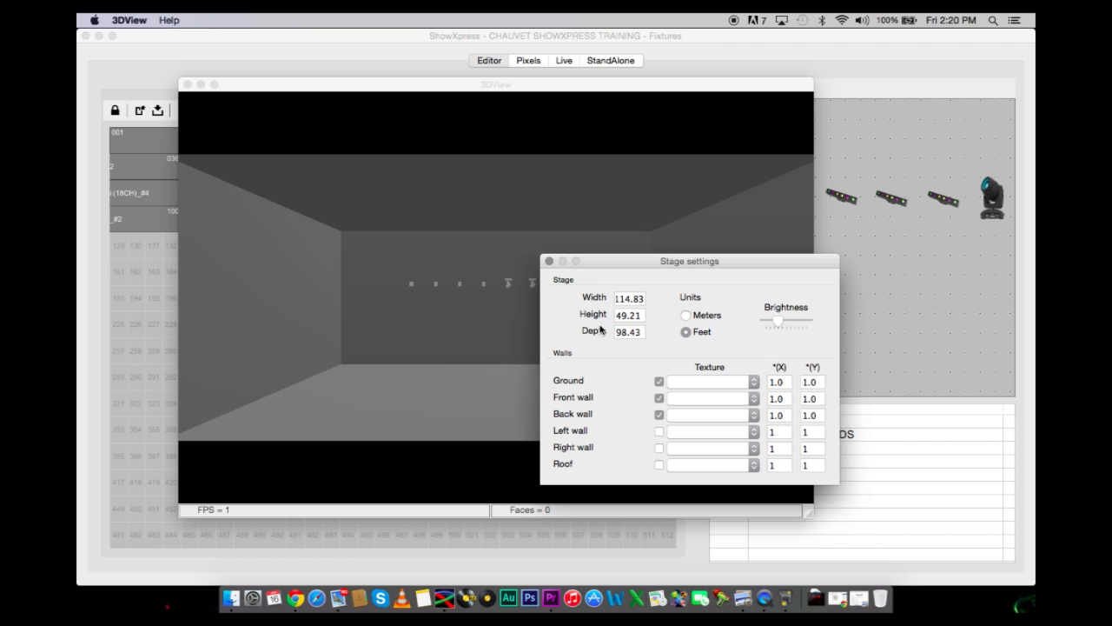
pyautogui.click(549, 262)
# - Open the object settings and preview the computer and music objects in the bank of objects
pyautogui.rightClick(563, 295)
pyautogui.click(613, 313)
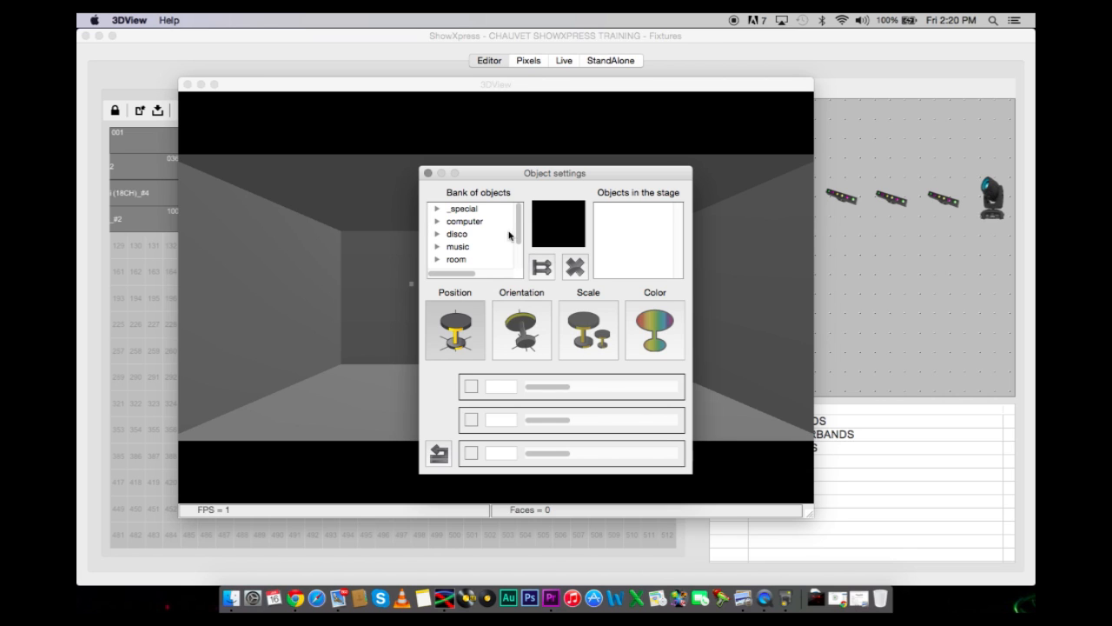
pyautogui.click(438, 221)
pyautogui.click(476, 234)
pyautogui.click(486, 246)
pyautogui.click(477, 259)
pyautogui.click(437, 222)
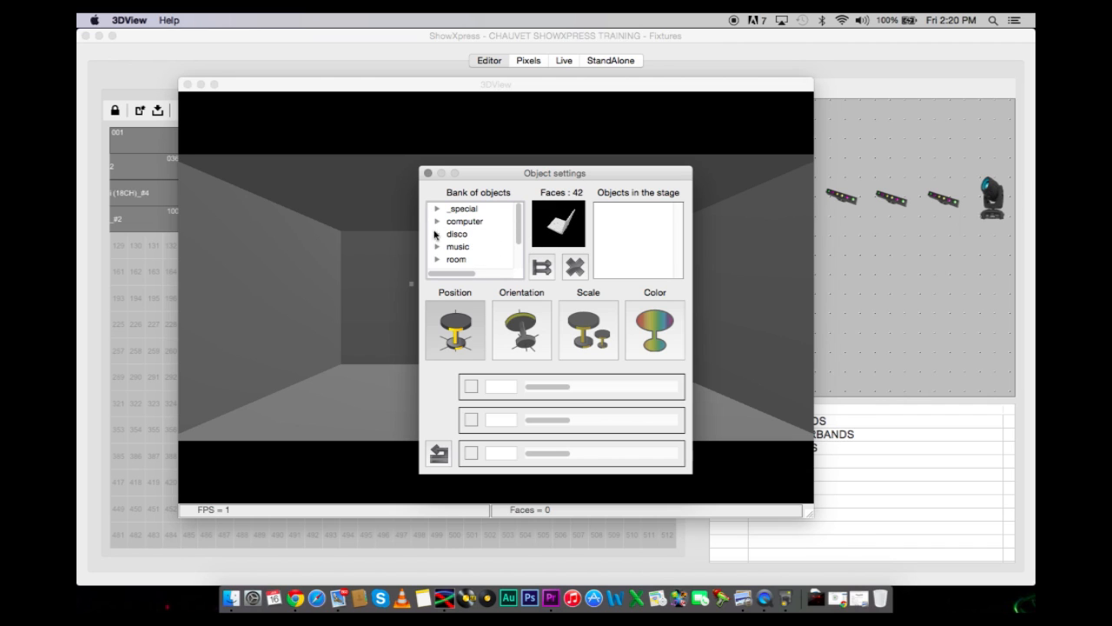
pyautogui.click(437, 246)
pyautogui.click(474, 234)
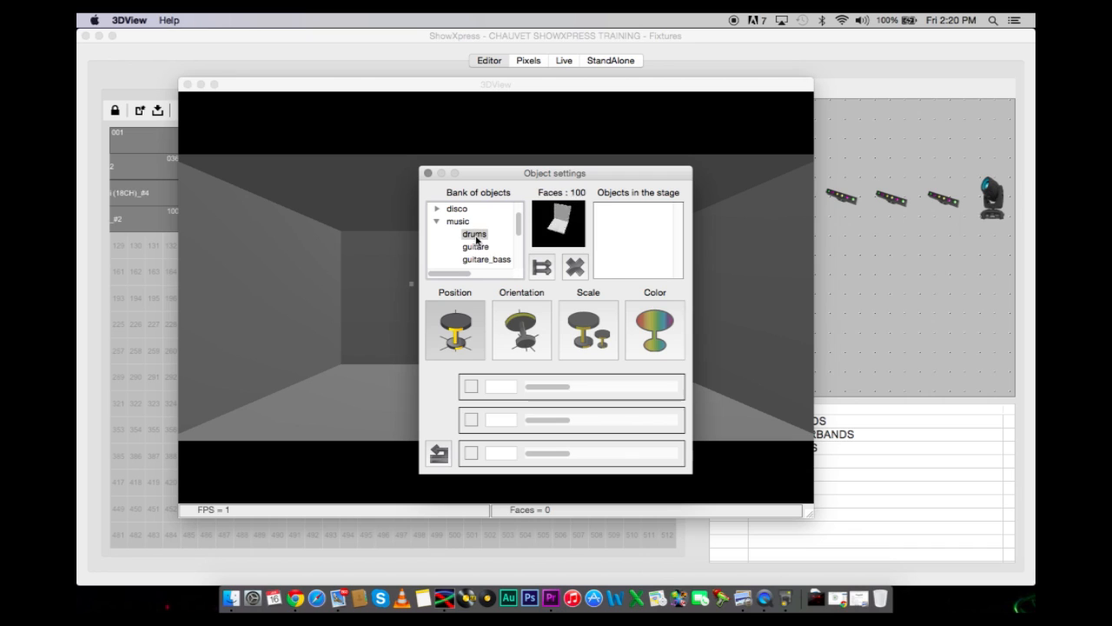
pyautogui.click(476, 247)
pyautogui.click(483, 259)
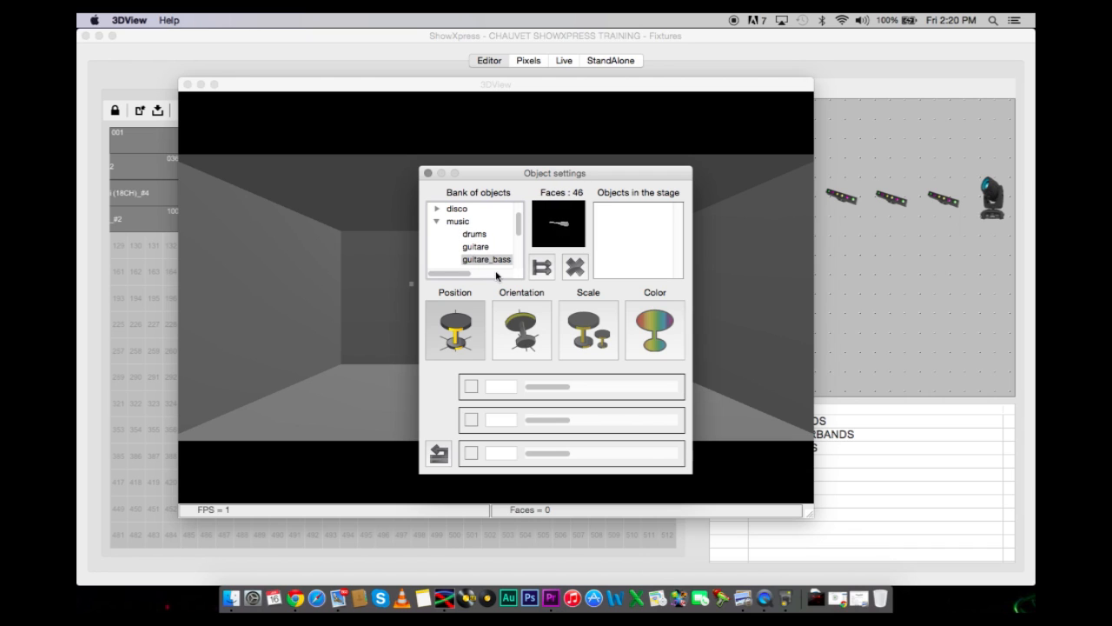
# - Preview the podium models in the stage category of the object bank
pyautogui.click(437, 222)
pyautogui.click(438, 259)
pyautogui.click(480, 233)
pyautogui.click(487, 259)
pyautogui.scroll(-2, 497, 259)
pyautogui.click(485, 250)
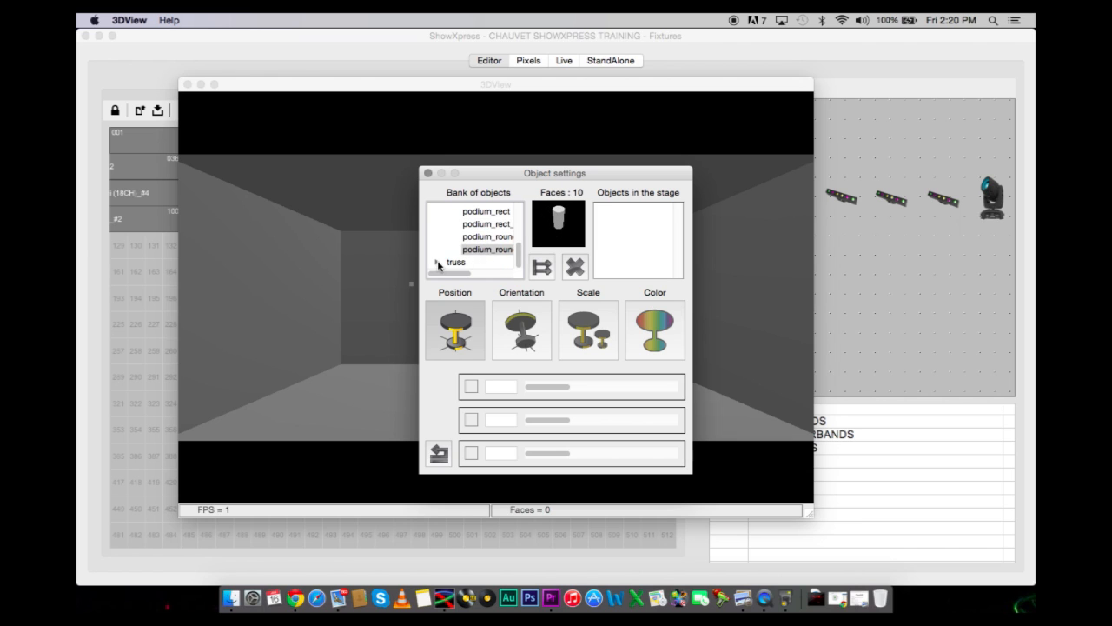
# - Preview the truss models in the object bank and add a square_1m truss to the stage
pyautogui.click(437, 262)
pyautogui.scroll(-1, 473, 245)
pyautogui.click(491, 241)
pyautogui.click(490, 250)
pyautogui.scroll(-3, 484, 249)
pyautogui.click(484, 249)
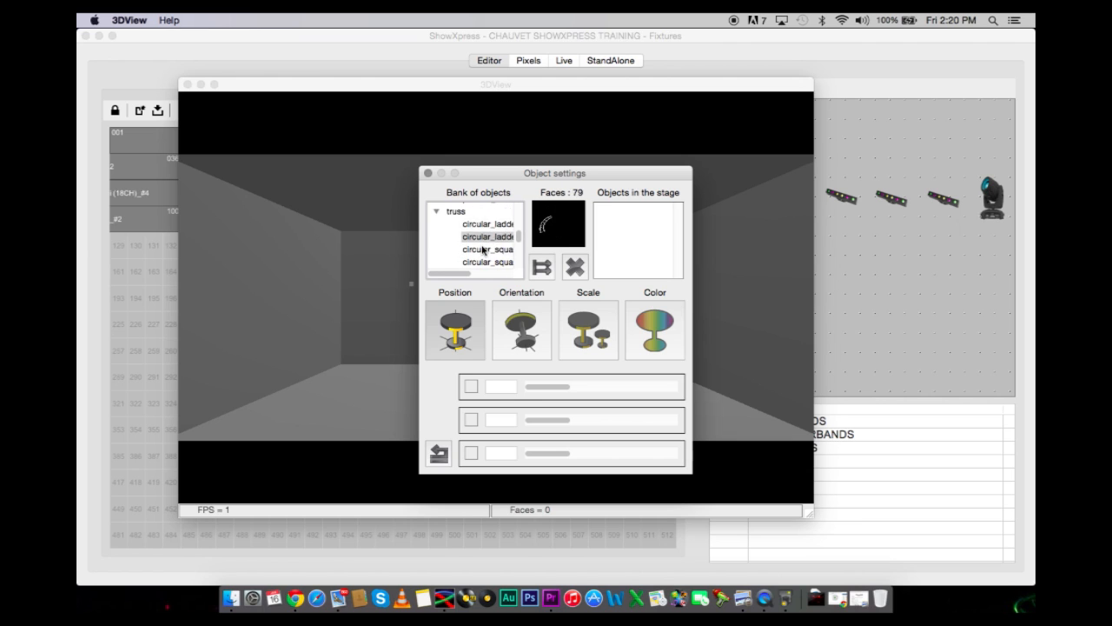
pyautogui.scroll(-3, 483, 249)
pyautogui.click(483, 250)
pyautogui.scroll(-2, 483, 250)
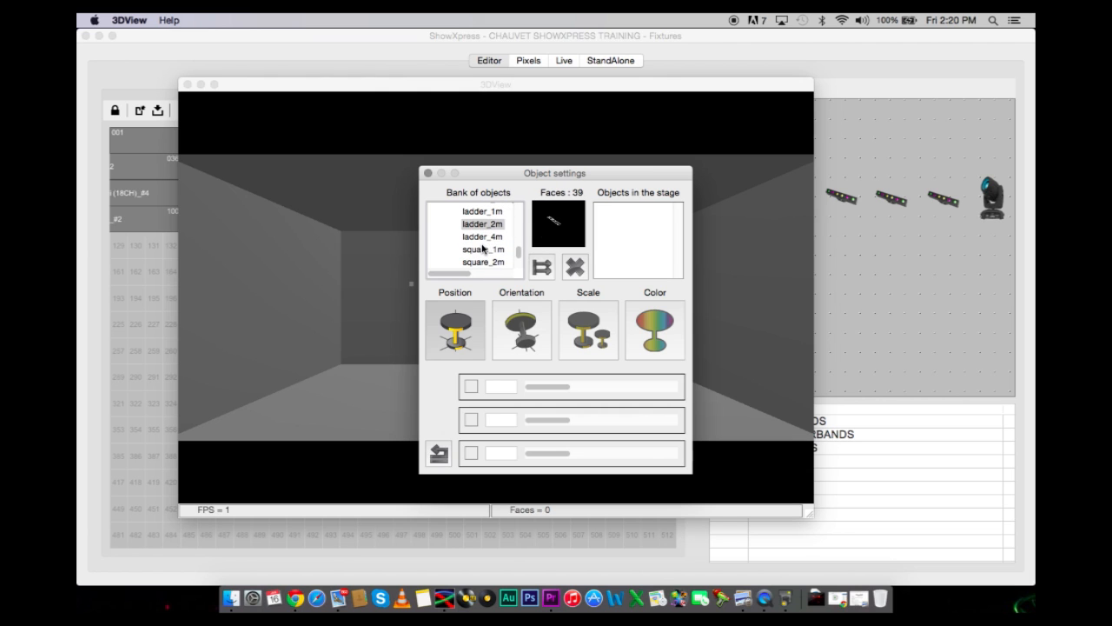
pyautogui.click(483, 249)
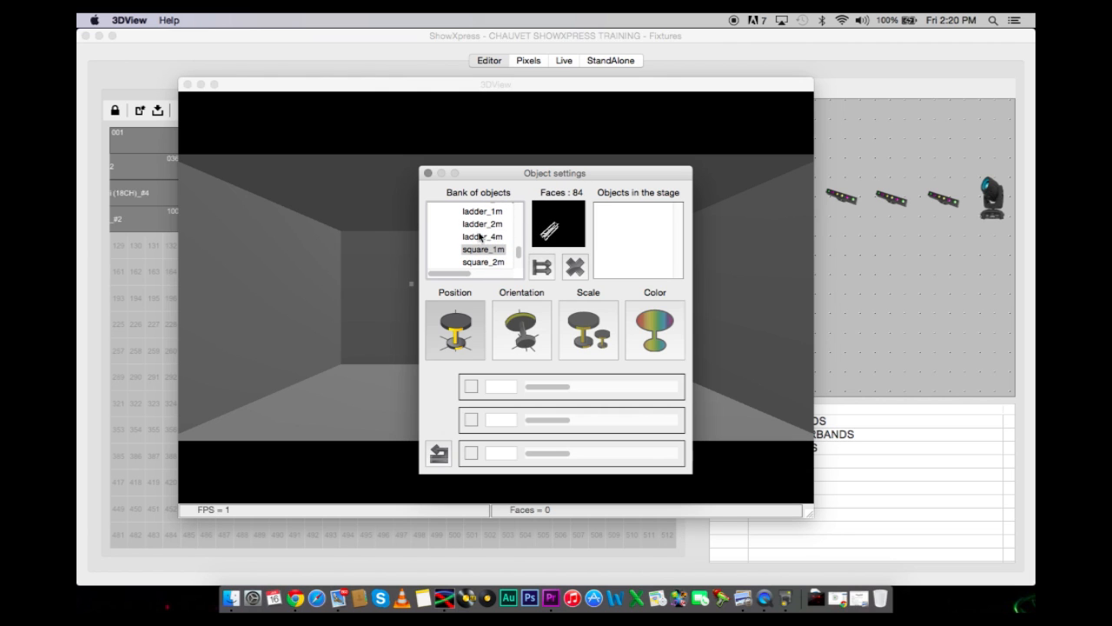
pyautogui.click(541, 268)
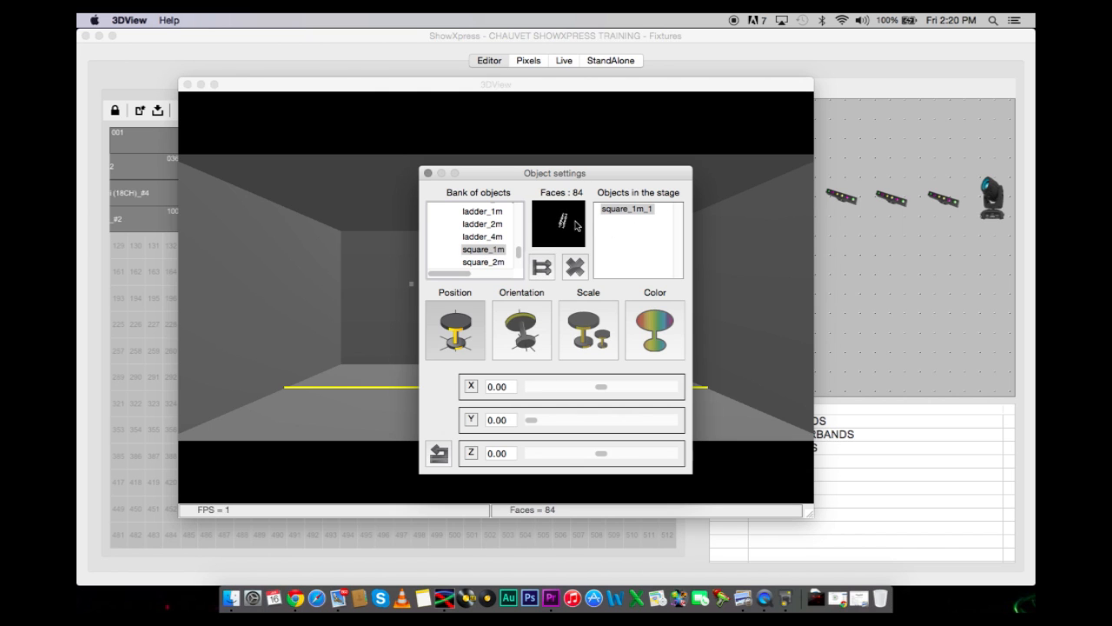
# - Place the object settings clear of the truss and go through its position, orientation, scale and color settings
pyautogui.moveTo(520, 174); pyautogui.dragTo(728, 178)
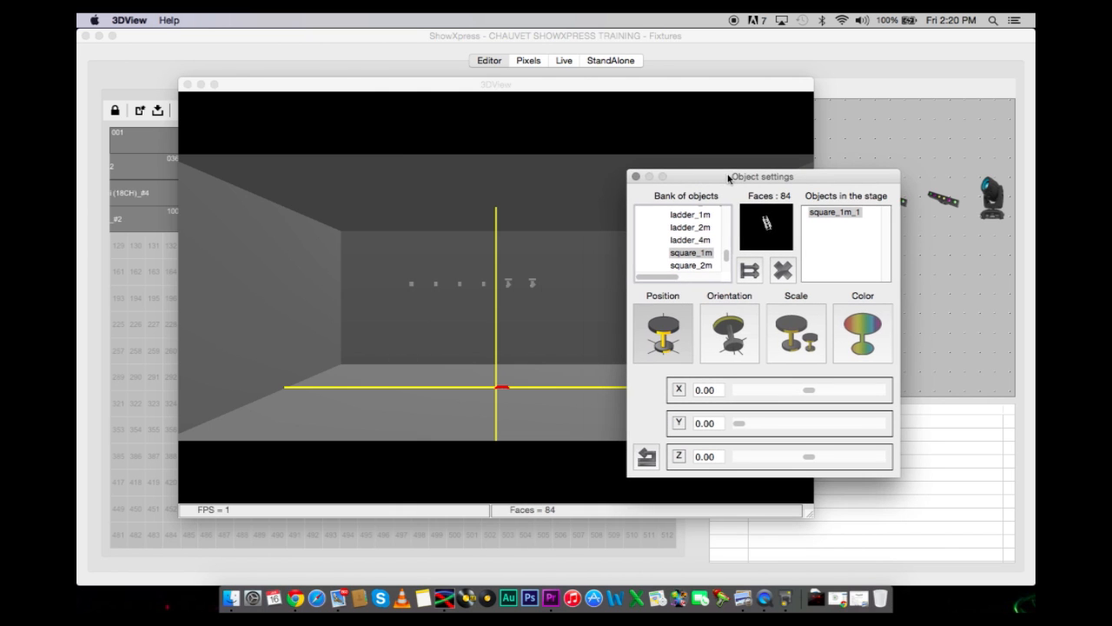
pyautogui.click(534, 365)
pyautogui.scroll(3, 541, 359)
pyautogui.moveTo(534, 368); pyautogui.dragTo(529, 337)
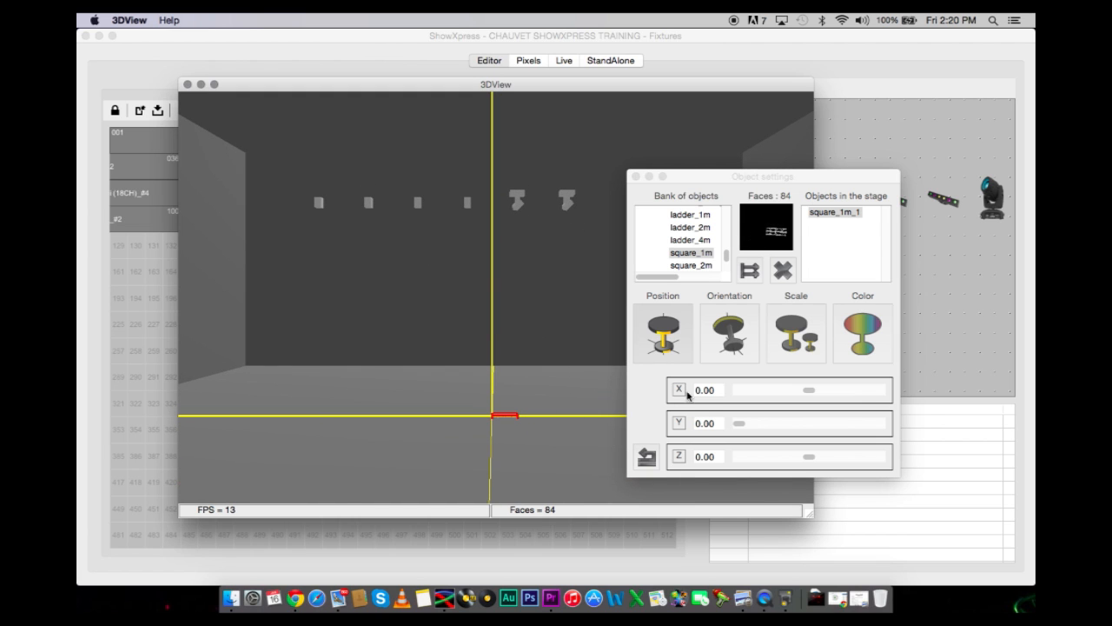
pyautogui.click(660, 382)
pyautogui.click(730, 332)
pyautogui.click(670, 330)
pyautogui.click(719, 334)
pyautogui.click(785, 333)
pyautogui.click(865, 328)
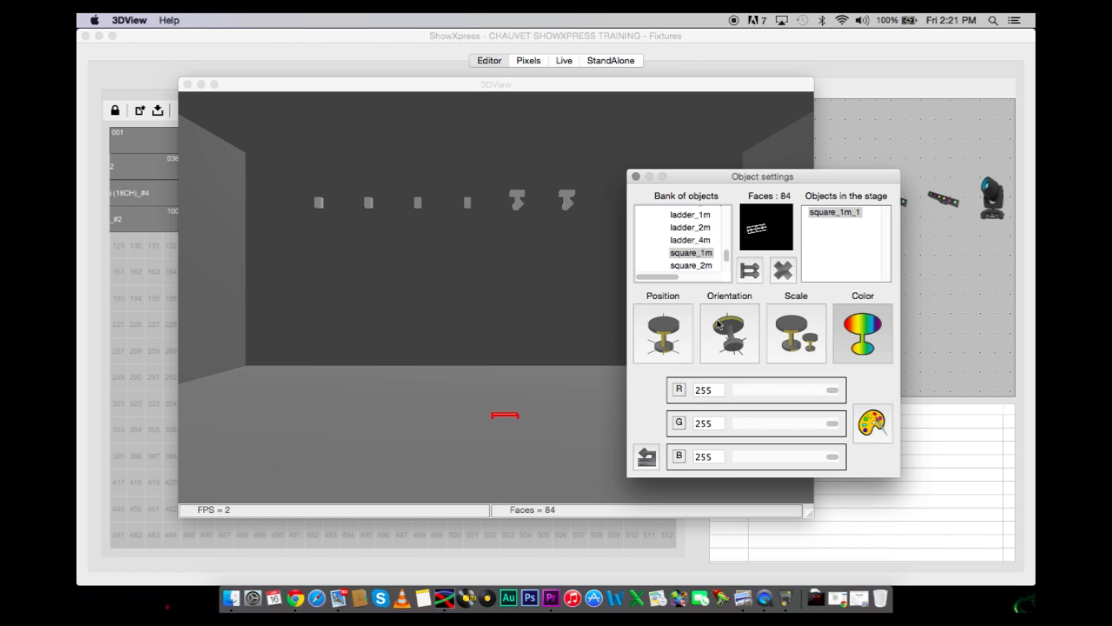
# - Move the square_1m truss to about X -11.15, Y 7.02 and set its orientation to X 2 and Z 90
pyautogui.click(663, 333)
pyautogui.moveTo(506, 422); pyautogui.dragTo(390, 351)
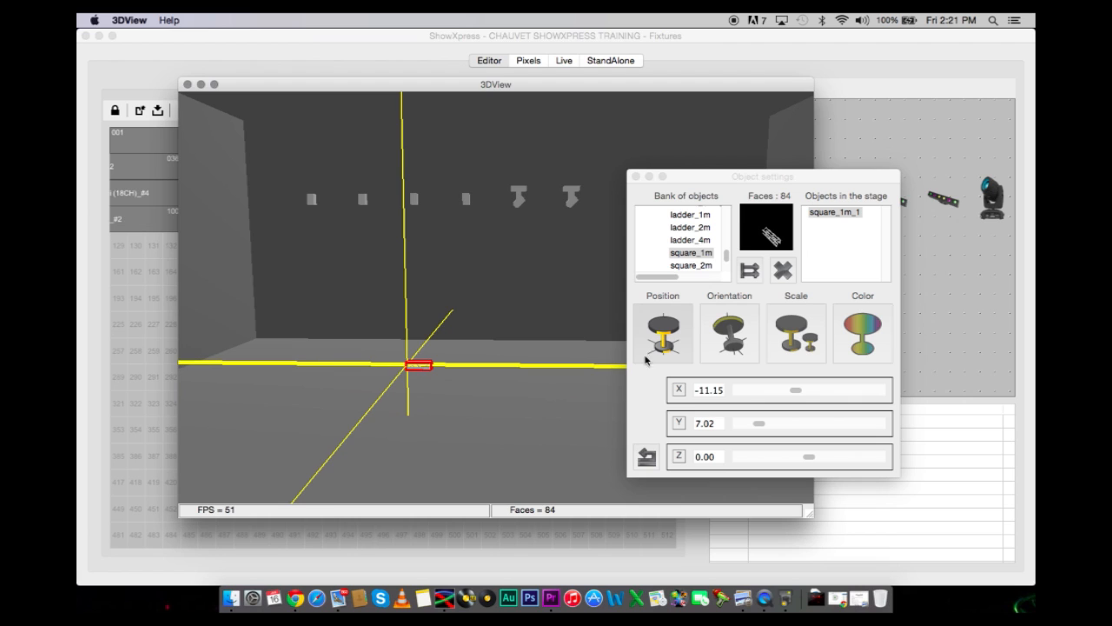
pyautogui.click(756, 344)
pyautogui.click(736, 341)
pyautogui.moveTo(740, 392)
pyautogui.mouseDown()
pyautogui.moveTo(765, 396)
pyautogui.moveTo(740, 392)
pyautogui.mouseUp()
pyautogui.moveTo(738, 457); pyautogui.dragTo(772, 461)
pyautogui.doubleClick(720, 455)
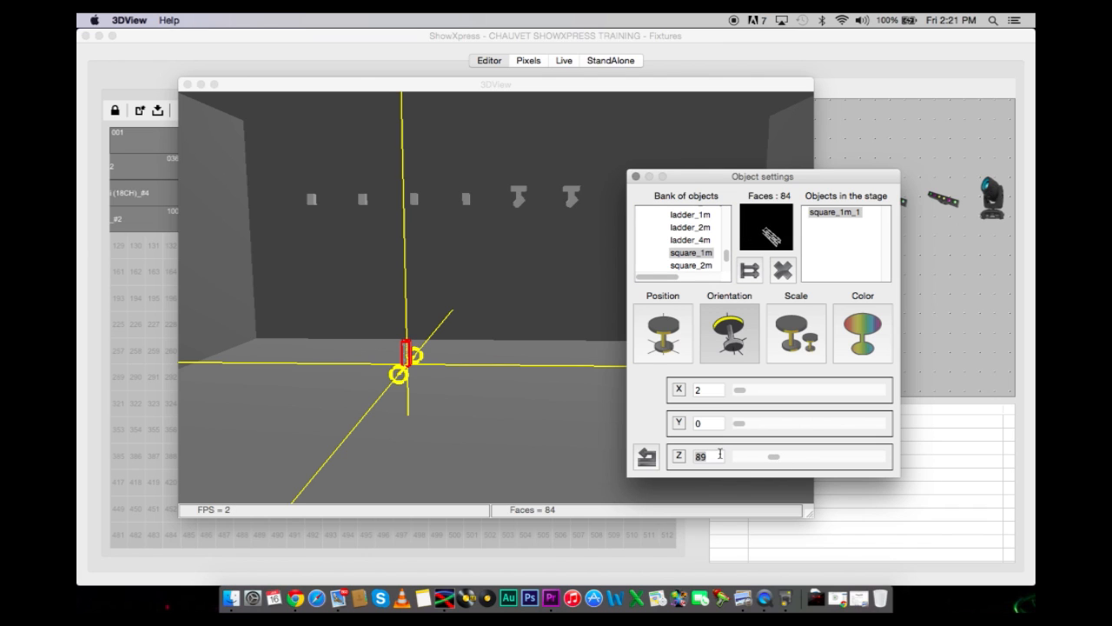
pyautogui.write('90')
pyautogui.click(426, 377)
# - Move the upright truss down near the floor, to about X -16.93 and Y 0.33
pyautogui.click(677, 343)
pyautogui.click(677, 343)
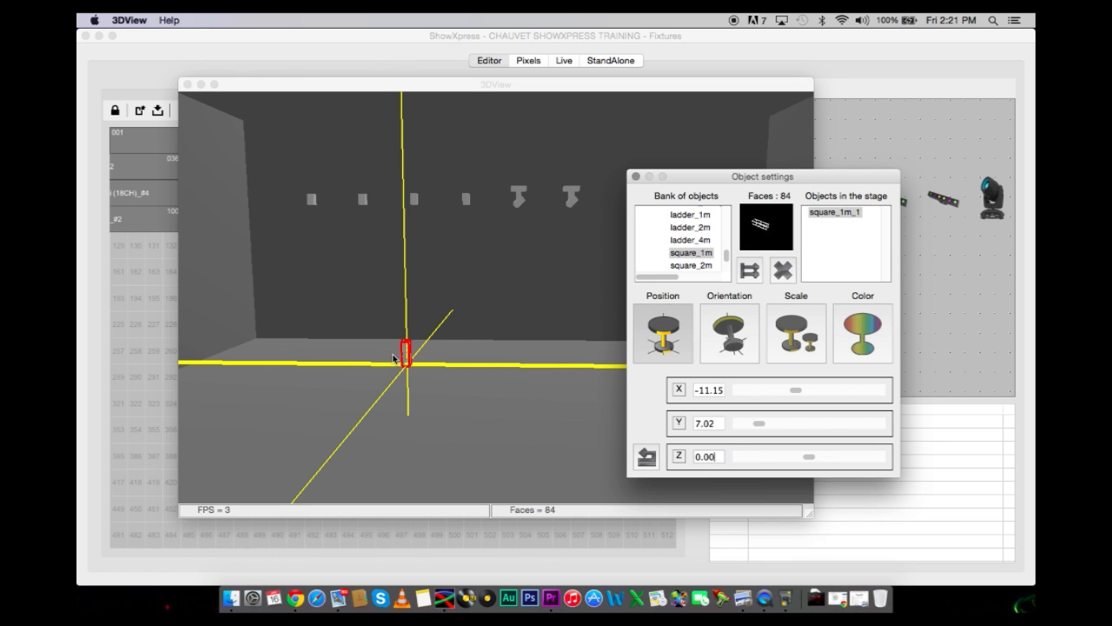
pyautogui.click(405, 358)
pyautogui.moveTo(405, 356); pyautogui.dragTo(348, 424)
# - Duplicate the upright truss and place the copy beside it at about X -11.29, Y 0, Z 0
pyautogui.rightClick(364, 399)
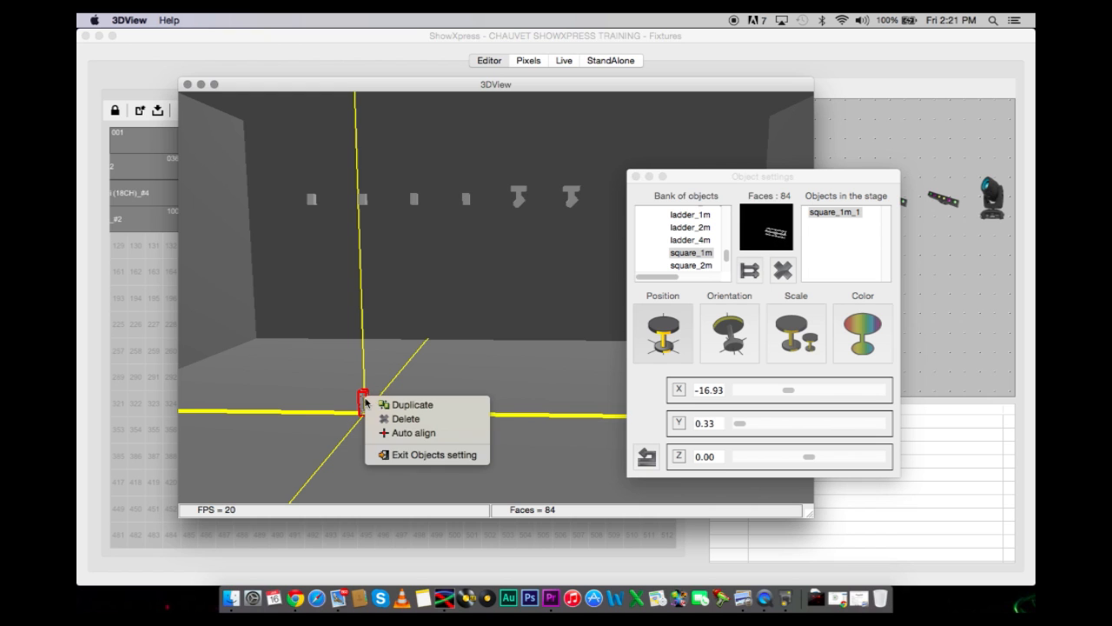
pyautogui.click(409, 404)
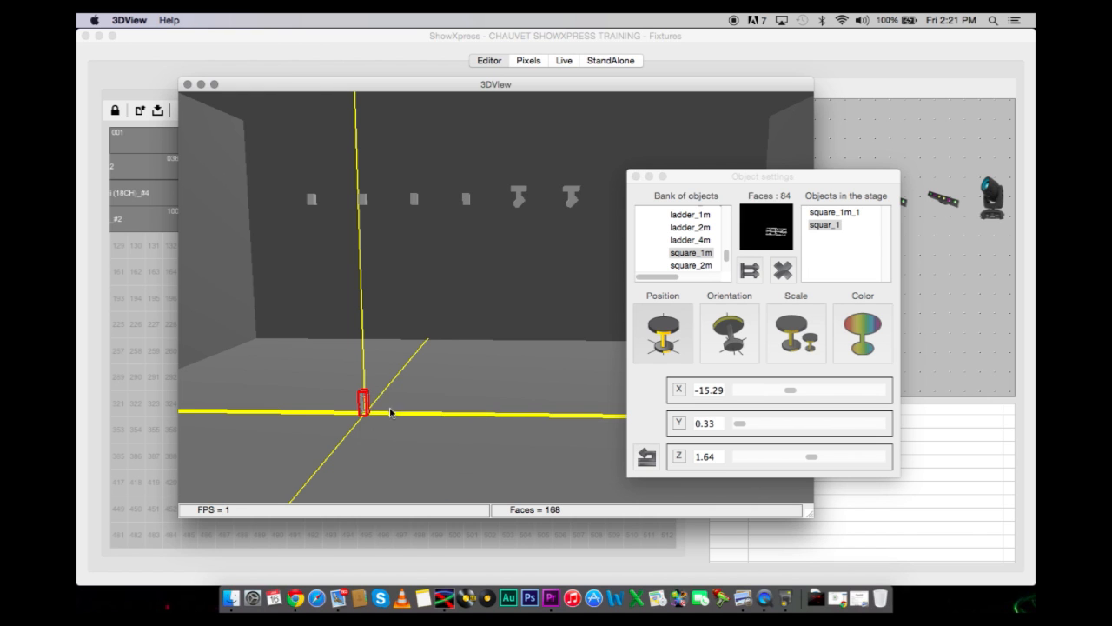
pyautogui.moveTo(377, 397); pyautogui.dragTo(540, 276)
pyautogui.rightClick(540, 276)
pyautogui.click(494, 288)
pyautogui.moveTo(516, 294); pyautogui.dragTo(545, 317)
pyautogui.moveTo(566, 380); pyautogui.dragTo(592, 355)
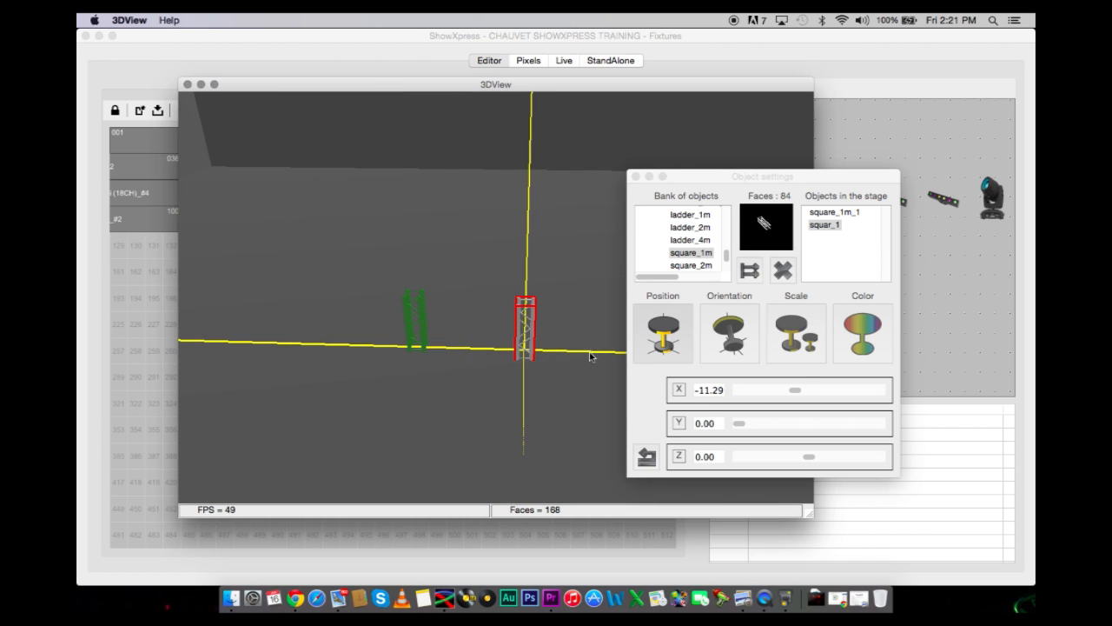
# - Duplicate the second truss and place the new copy in line with the others at about X -5.84, Y 0, Z 0
pyautogui.rightClick(524, 326)
pyautogui.click(566, 334)
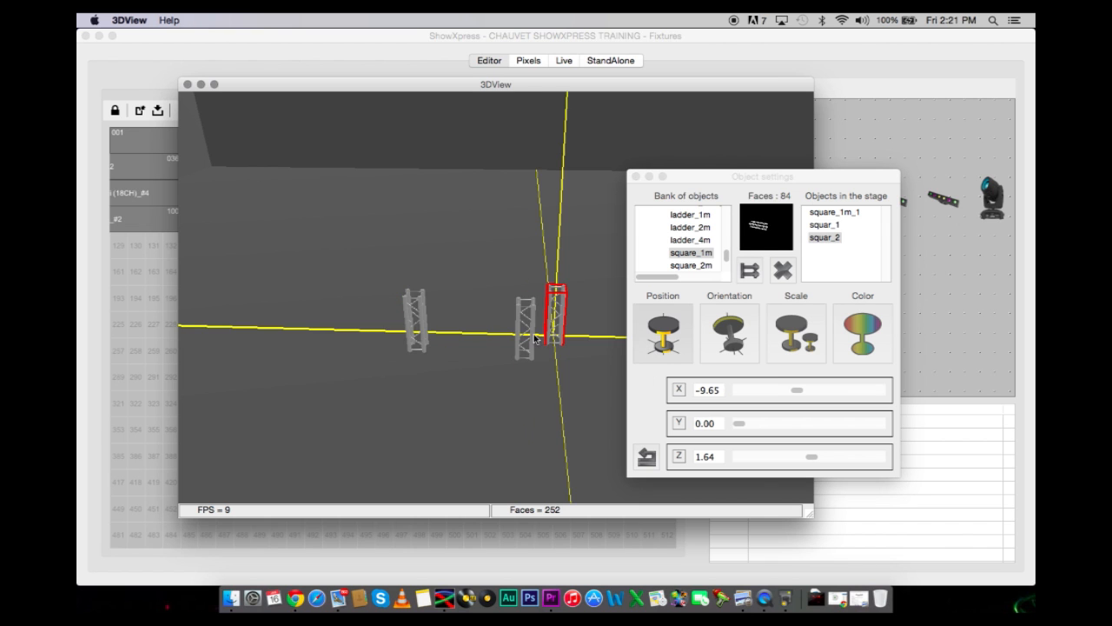
pyautogui.moveTo(556, 339); pyautogui.dragTo(484, 329)
pyautogui.moveTo(528, 278); pyautogui.dragTo(551, 287)
pyautogui.moveTo(544, 286)
pyautogui.mouseDown()
pyautogui.moveTo(543, 262)
pyautogui.moveTo(537, 273)
pyautogui.moveTo(564, 277)
pyautogui.moveTo(531, 269)
pyautogui.moveTo(548, 303)
pyautogui.moveTo(538, 273)
pyautogui.moveTo(549, 267)
pyautogui.mouseUp()
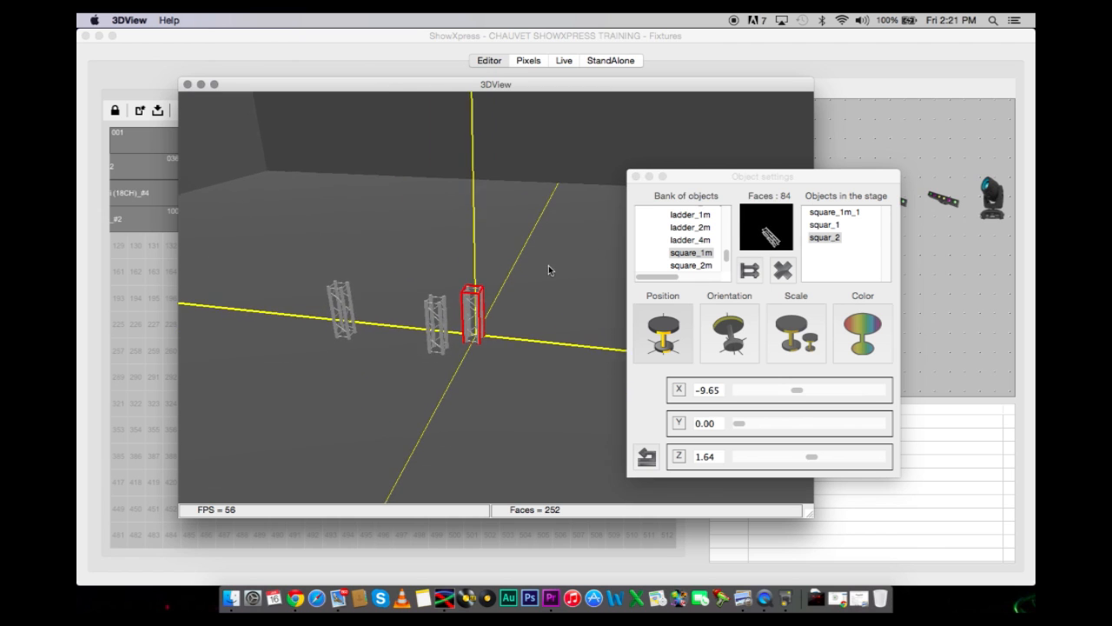
pyautogui.scroll(5, 546, 273)
pyautogui.scroll(-4, 539, 288)
pyautogui.scroll(-3, 536, 288)
pyautogui.moveTo(472, 313); pyautogui.dragTo(515, 405)
pyautogui.moveTo(491, 364); pyautogui.dragTo(477, 281)
pyautogui.rightClick(475, 282)
# - Browse the remaining truss models and add a human figure from the stage category of the object bank
pyautogui.click(653, 226)
pyautogui.click(681, 241)
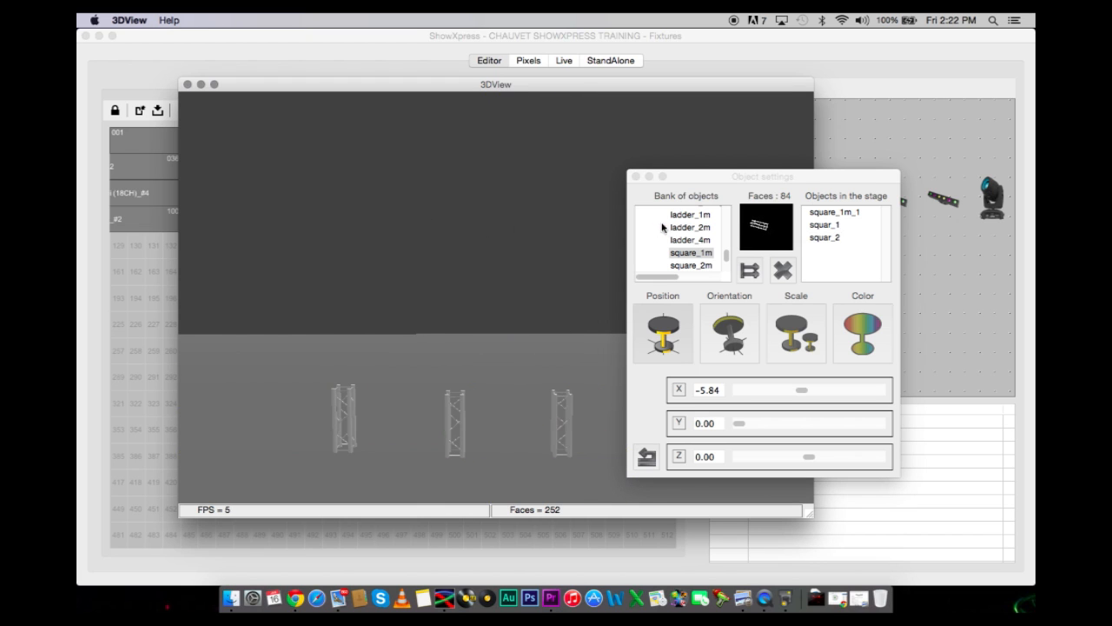
pyautogui.click(690, 266)
pyautogui.scroll(-4, 690, 267)
pyautogui.click(692, 242)
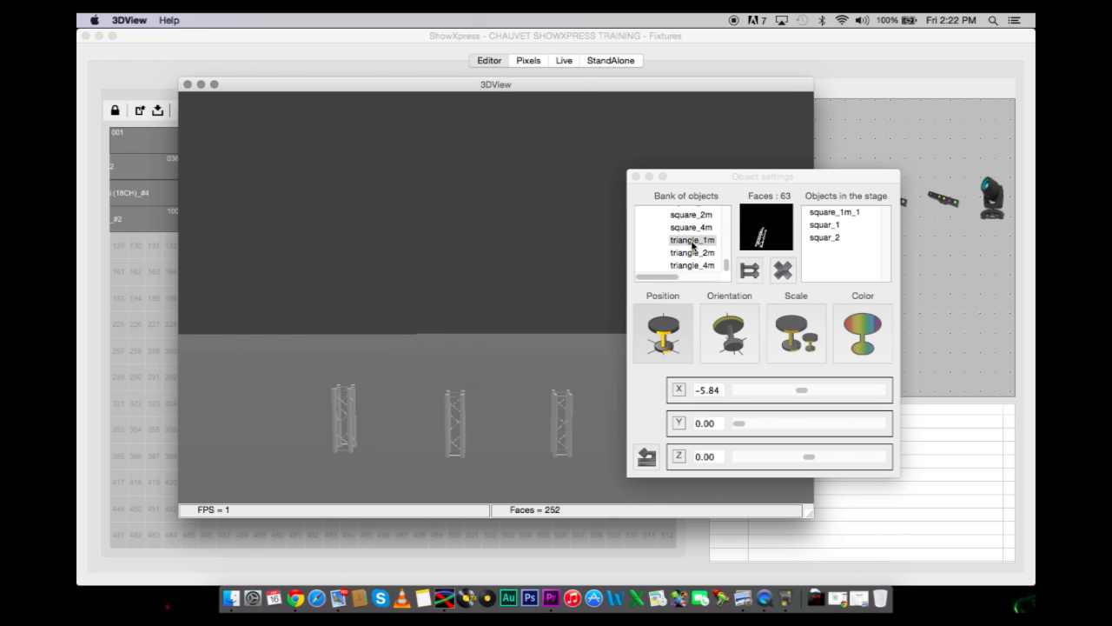
pyautogui.scroll(10, 689, 254)
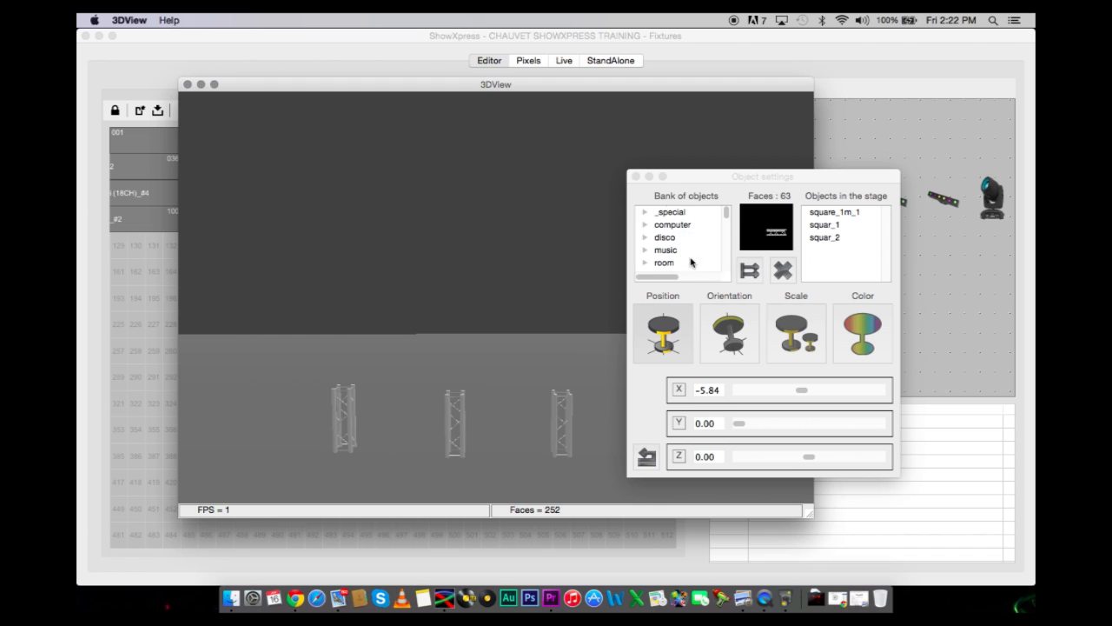
pyautogui.click(646, 226)
pyautogui.scroll(-8, 683, 246)
pyautogui.scroll(2, 681, 249)
pyautogui.click(680, 250)
pyautogui.click(749, 270)
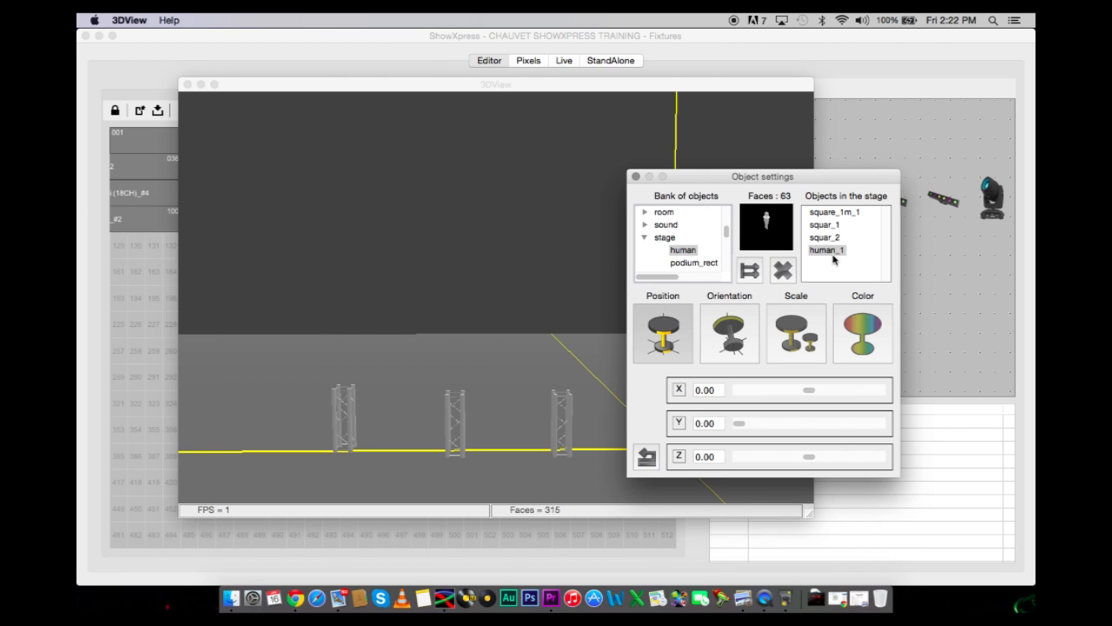
# - Move the human figure in front of the middle truss, at about X -11.29, Y 0, Z -10.89
pyautogui.click(448, 321)
pyautogui.moveTo(525, 325); pyautogui.dragTo(417, 390)
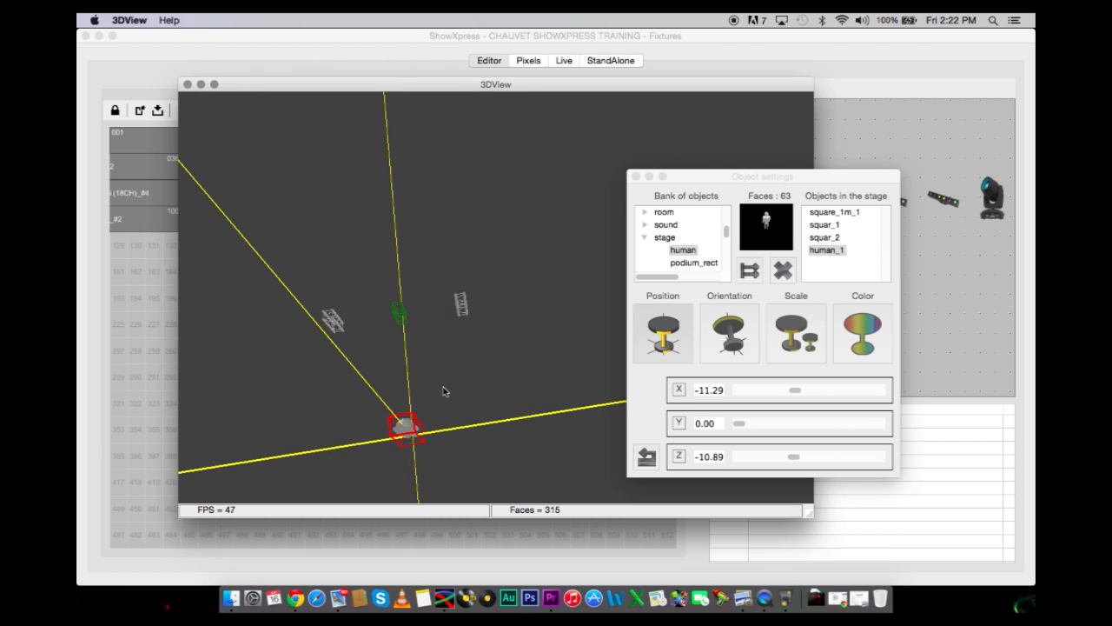
pyautogui.moveTo(472, 346); pyautogui.dragTo(558, 332)
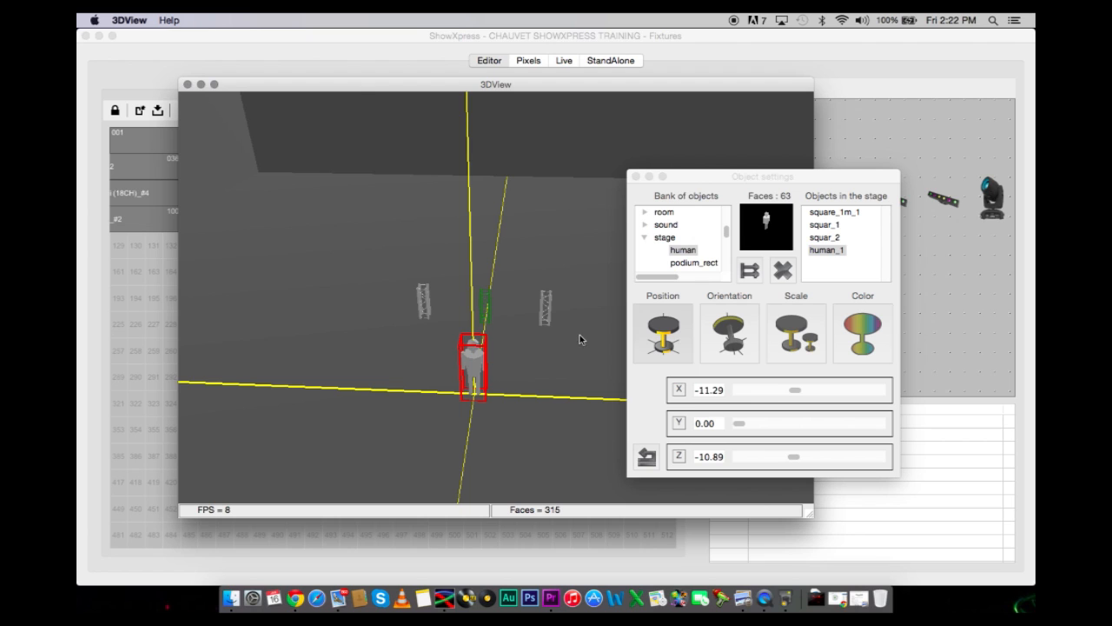
# - Scale the human figure down to about X 1.00 and Y 3.49
pyautogui.click(691, 181)
pyautogui.click(737, 347)
pyautogui.click(775, 349)
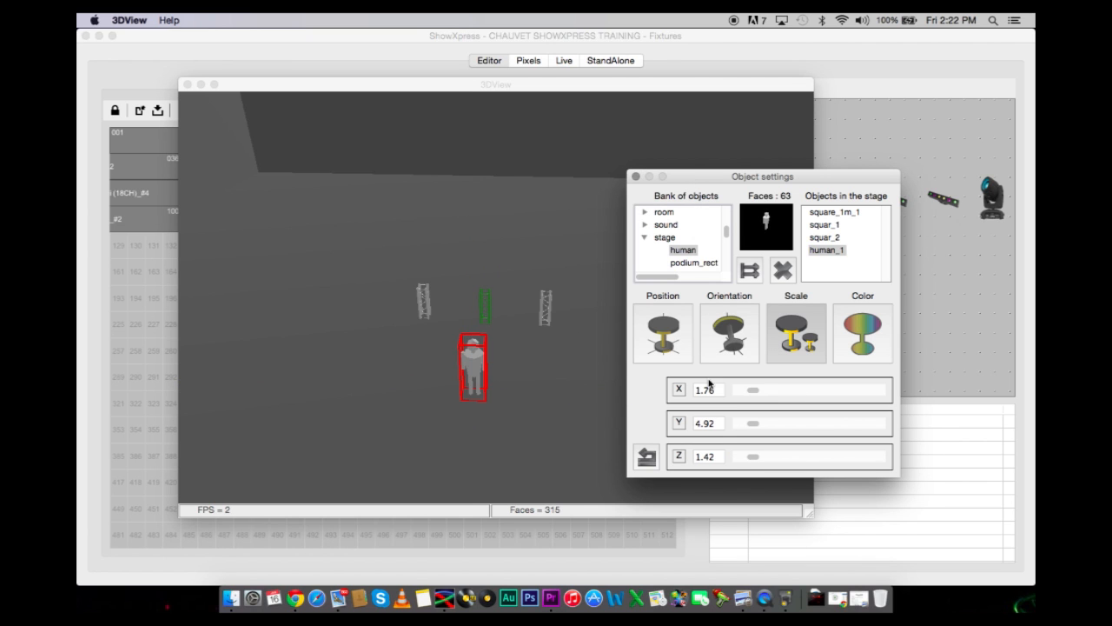
pyautogui.moveTo(753, 393); pyautogui.dragTo(751, 425)
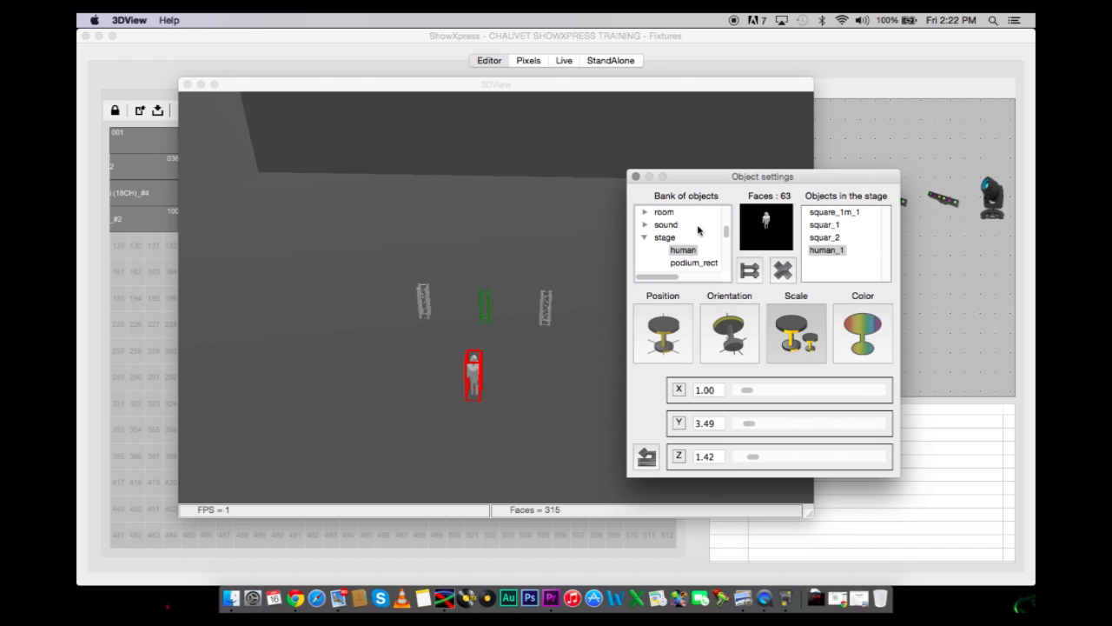
# - Look through the other categories in the bank of objects and close the object settings
pyautogui.scroll(-4, 683, 242)
pyautogui.scroll(12, 684, 243)
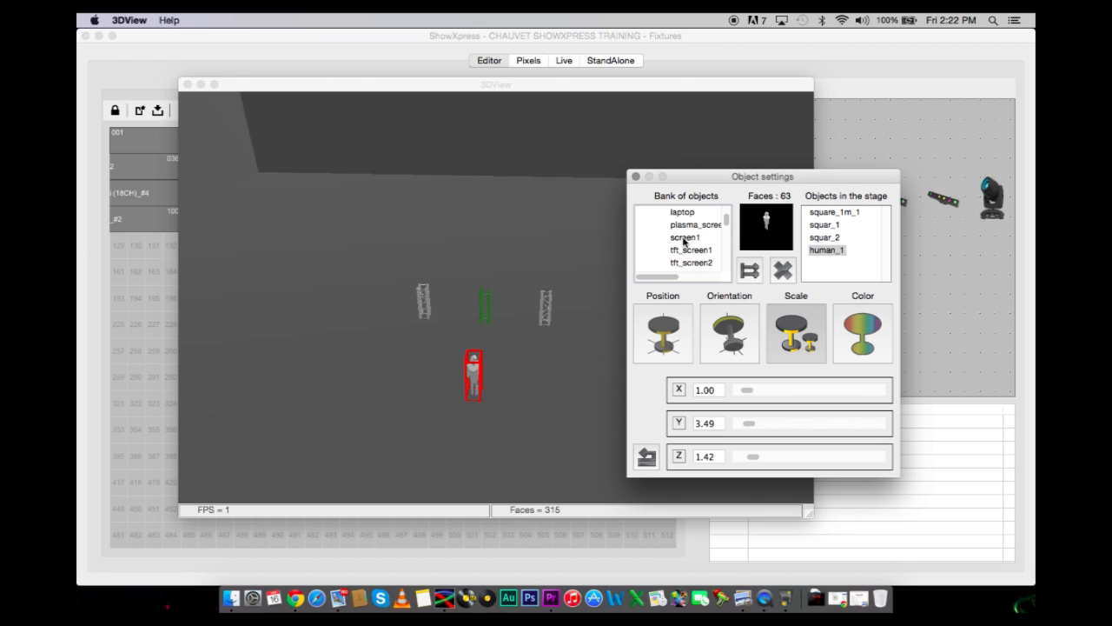
pyautogui.scroll(1, 683, 242)
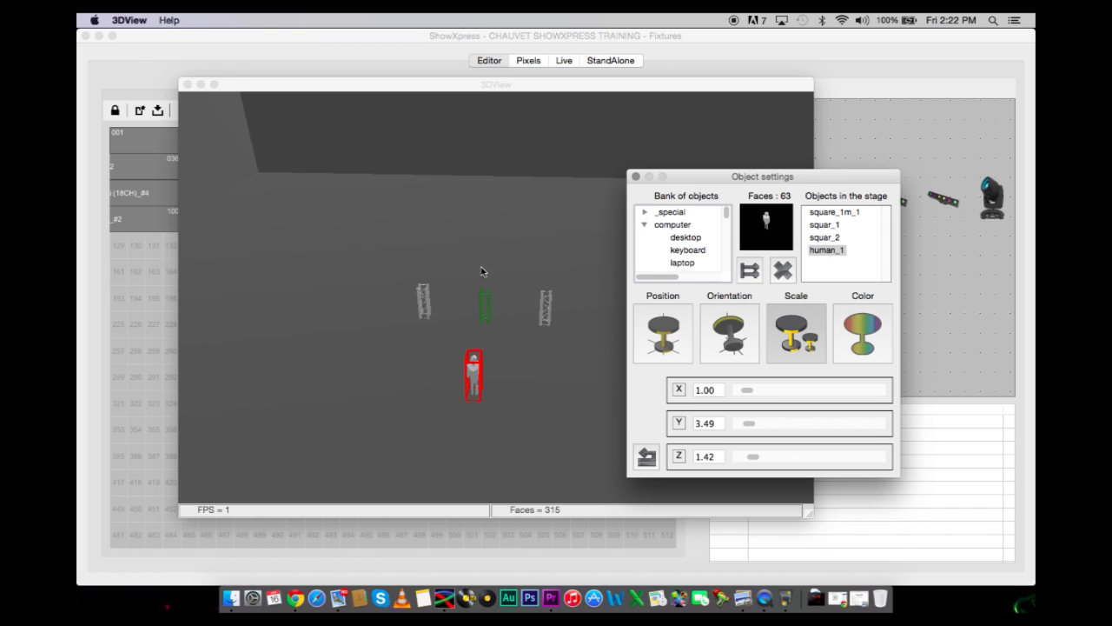
pyautogui.click(637, 178)
# - Open the 3DView fixture settings and place their window clear of the fixtures hanging above the stage
pyautogui.moveTo(561, 243); pyautogui.dragTo(594, 232)
pyautogui.rightClick(589, 226)
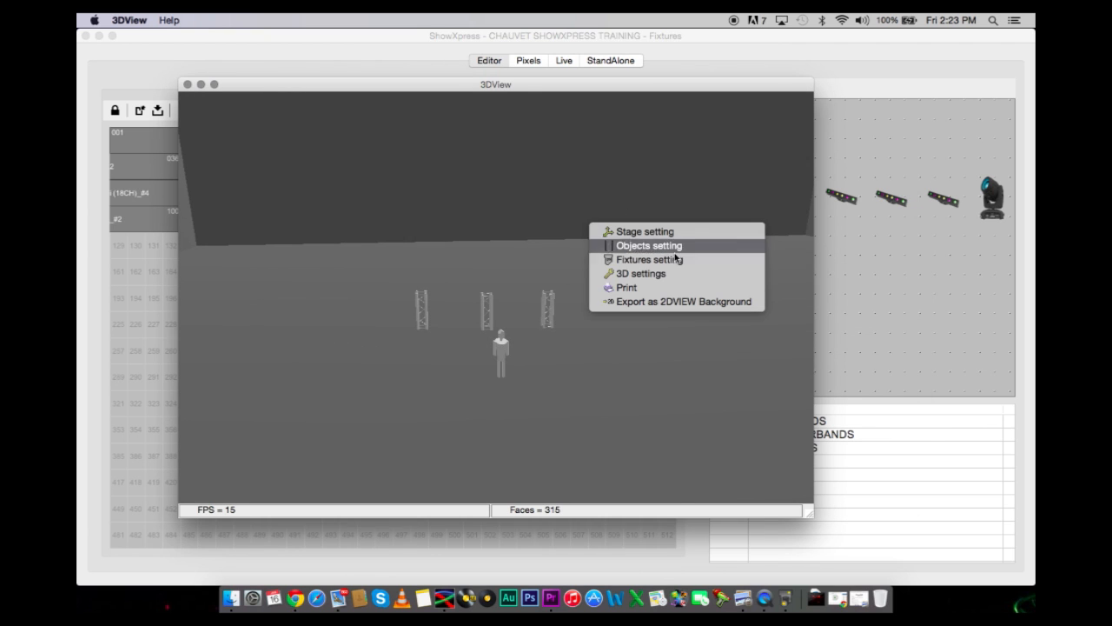
pyautogui.click(661, 259)
pyautogui.moveTo(550, 173); pyautogui.dragTo(806, 218)
pyautogui.click(541, 233)
pyautogui.moveTo(540, 233); pyautogui.dragTo(550, 272)
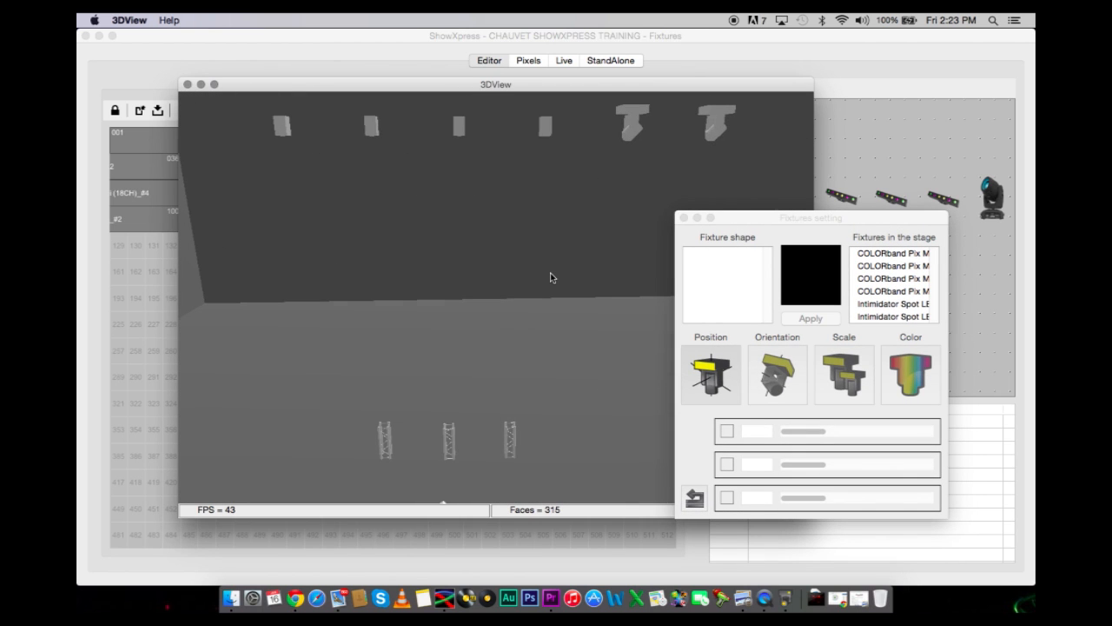
pyautogui.scroll(-5, 550, 273)
pyautogui.scroll(2, 550, 273)
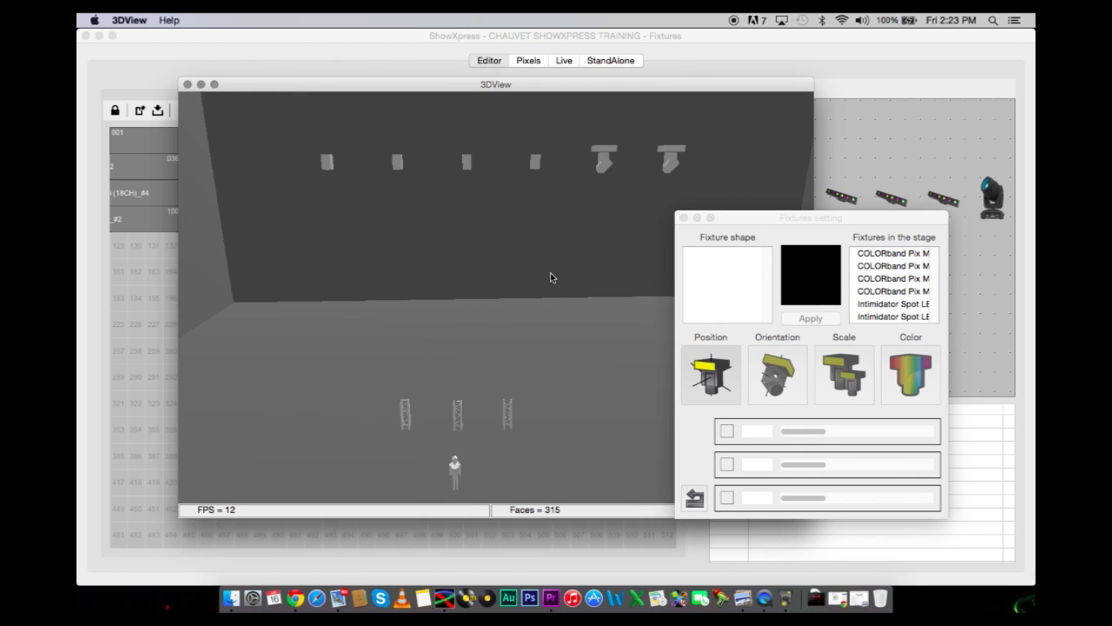
# - Move both Intimidator Spot fixtures together to just above the trusses, with the first at about X -14.63, Y 6.23, Z 0
pyautogui.click(891, 303)
pyautogui.keyDown('shift'); pyautogui.click(893, 317); pyautogui.keyUp('shift')
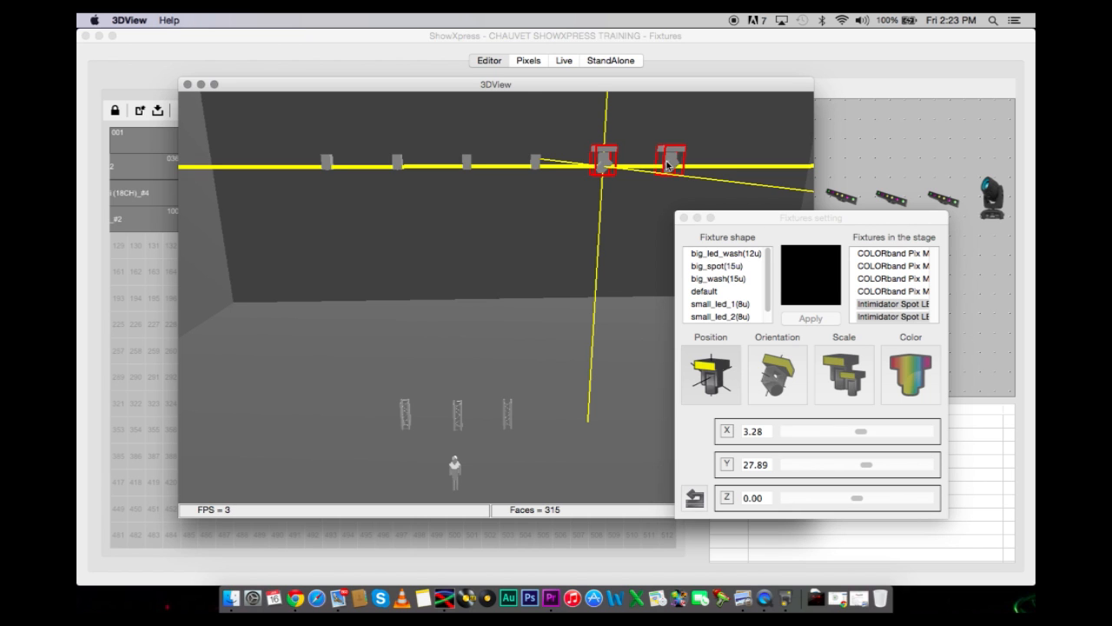
pyautogui.moveTo(603, 157); pyautogui.dragTo(423, 372)
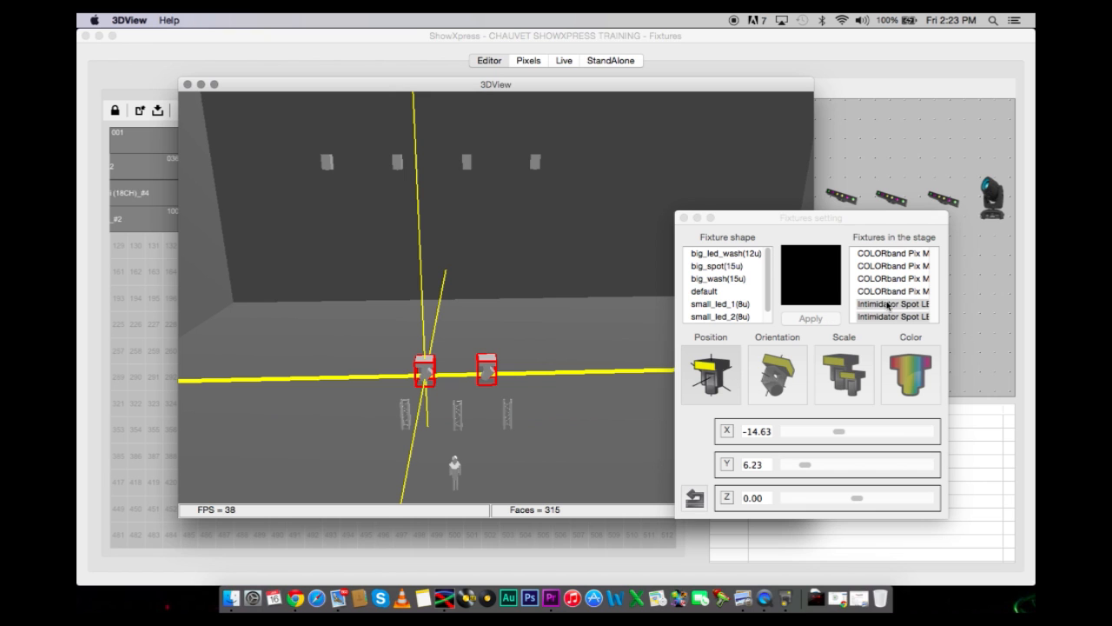
pyautogui.moveTo(512, 370); pyautogui.dragTo(513, 319)
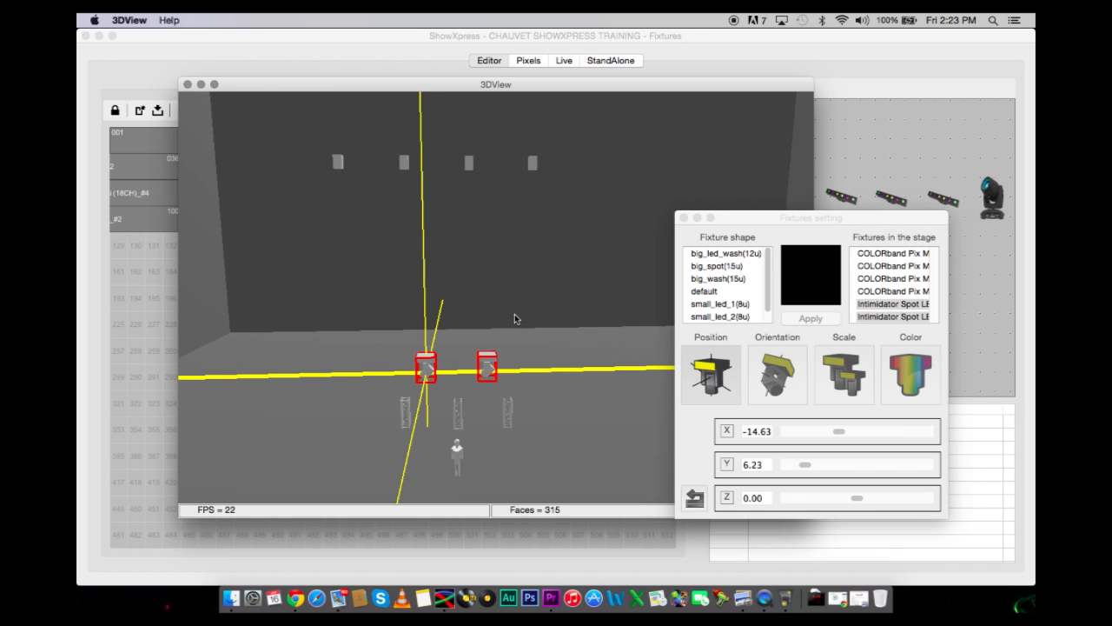
pyautogui.scroll(5, 527, 342)
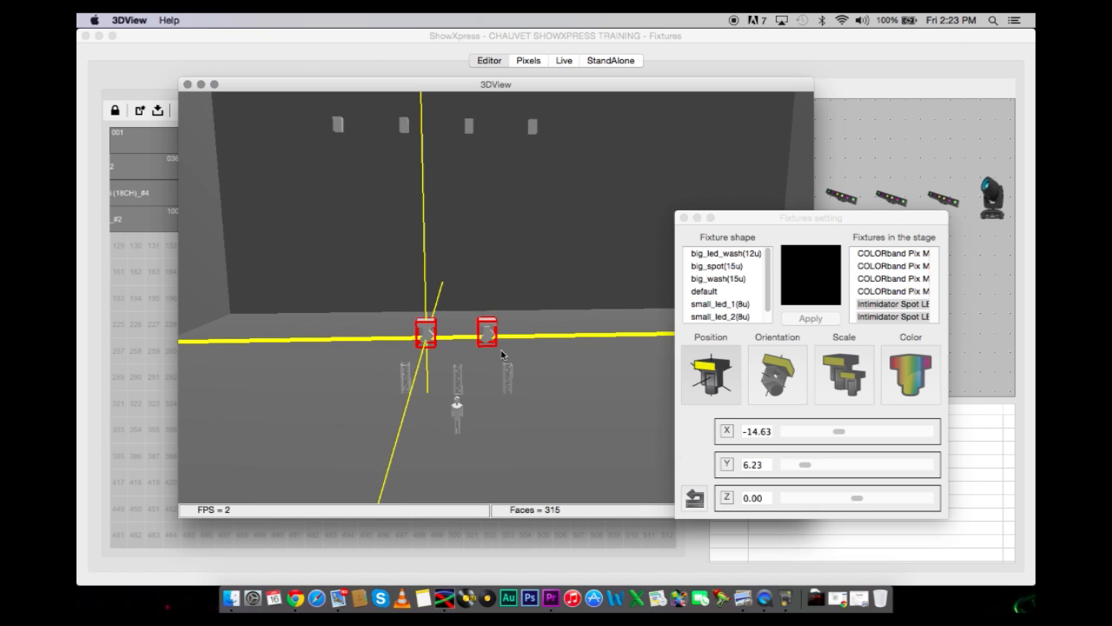
pyautogui.moveTo(454, 304)
pyautogui.mouseDown()
pyautogui.moveTo(454, 290)
pyautogui.moveTo(449, 313)
pyautogui.mouseUp()
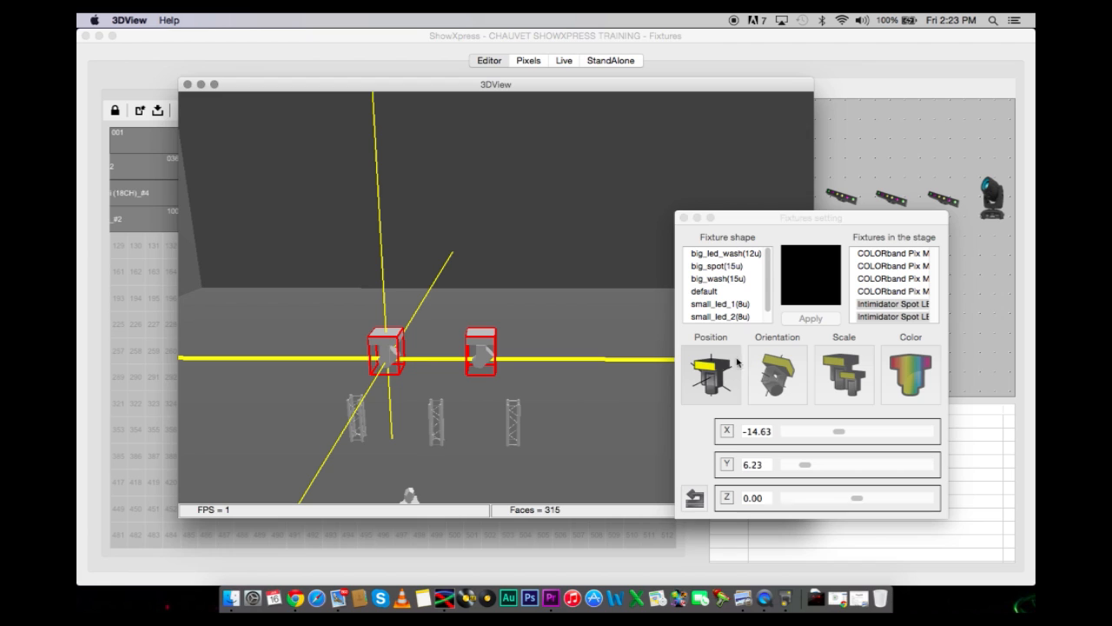
# - Examine the orientation and scale settings of the two Intimidator Spot fixtures
pyautogui.click(792, 391)
pyautogui.click(788, 382)
pyautogui.click(514, 305)
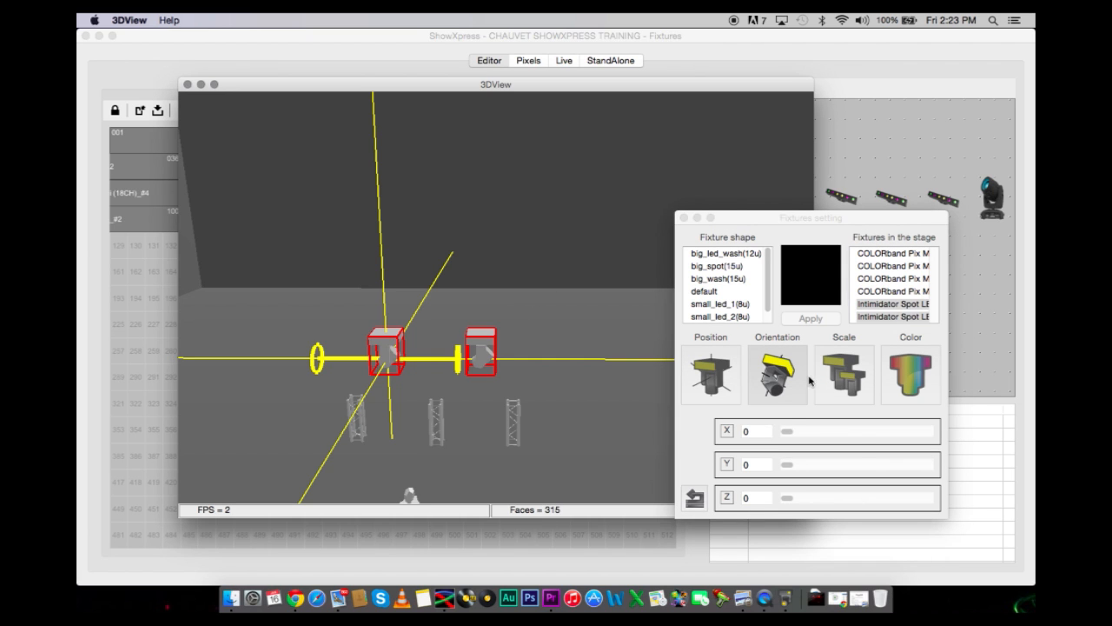
pyautogui.click(829, 380)
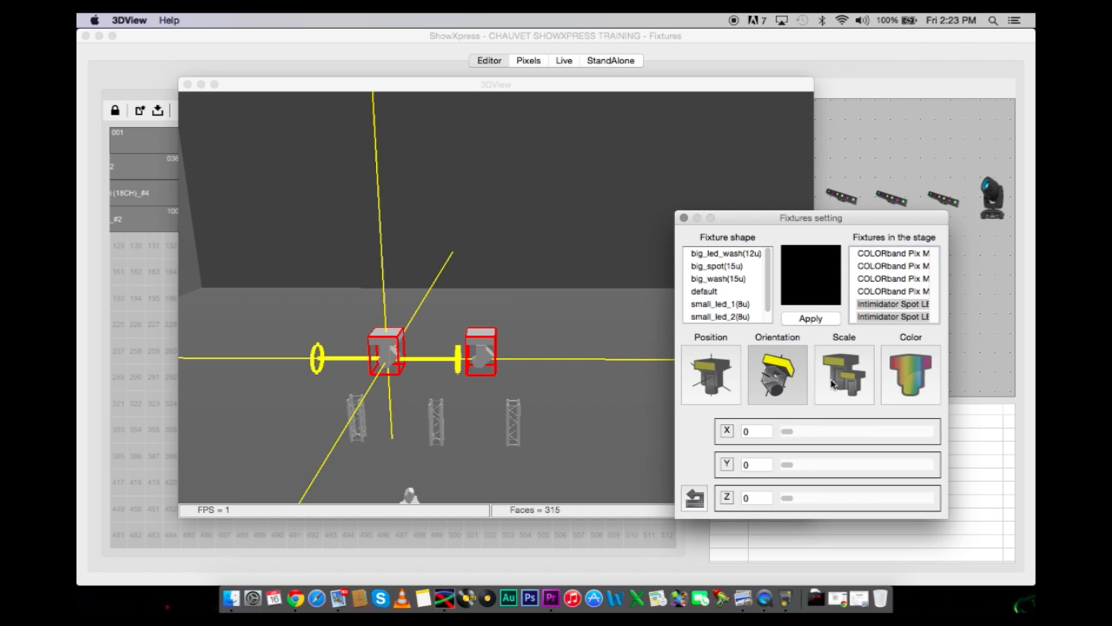
pyautogui.click(827, 383)
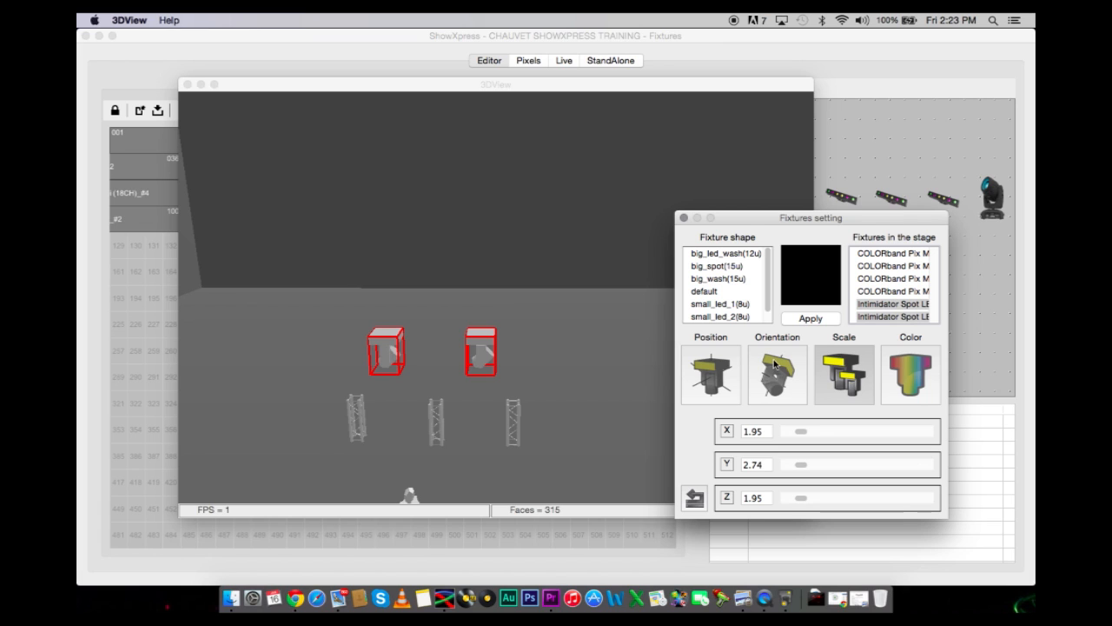
# - Rotate the first Intimidator Spot to about 268 degrees around the Y axis
pyautogui.click(798, 378)
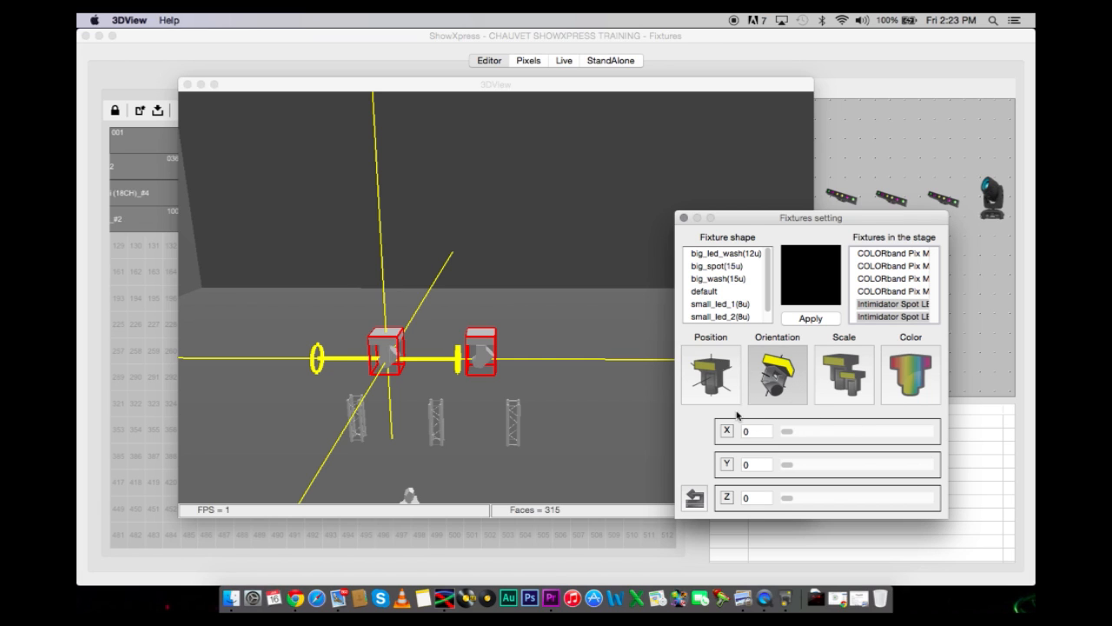
pyautogui.click(878, 305)
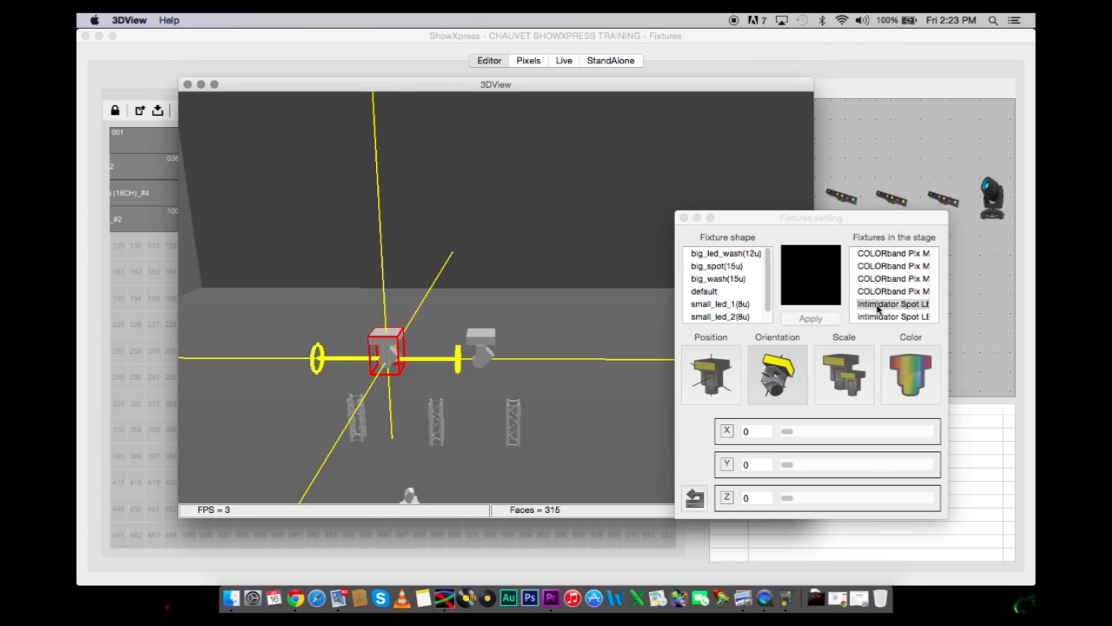
pyautogui.click(806, 417)
pyautogui.moveTo(788, 467); pyautogui.dragTo(886, 469)
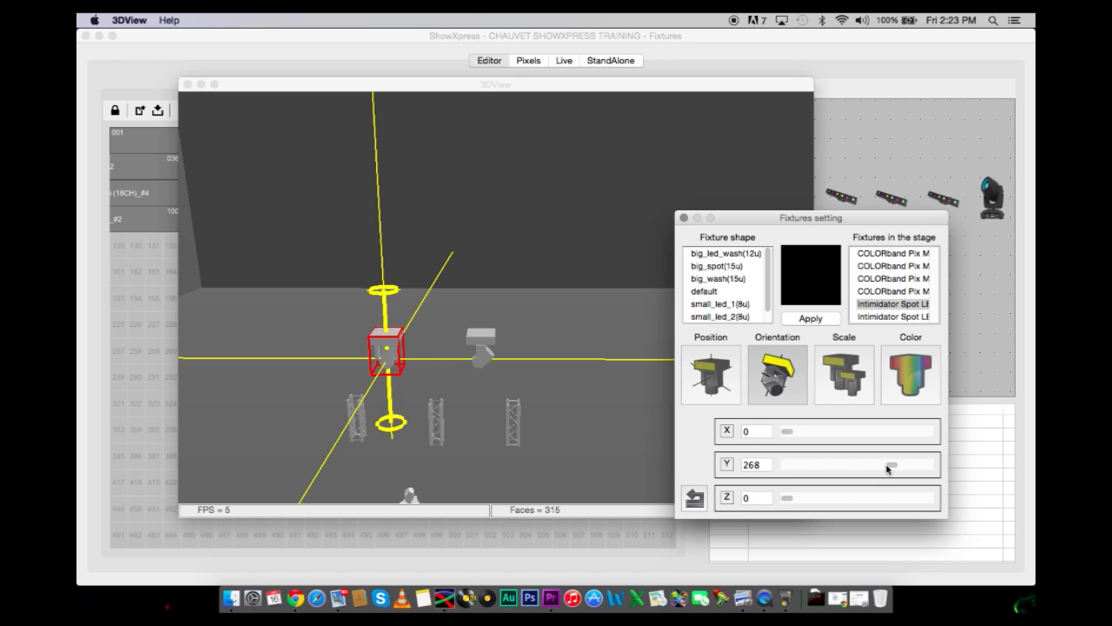
# - Set the second Intimidator Spot's Y orientation to 268
pyautogui.click(897, 317)
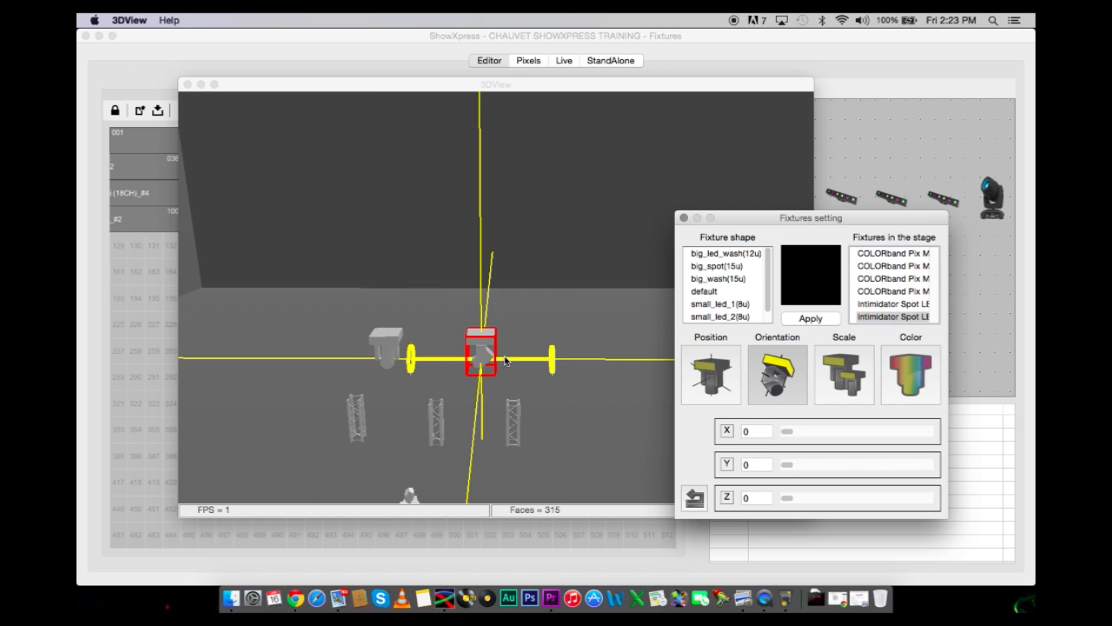
pyautogui.click(755, 463)
pyautogui.press('BackSpace')
pyautogui.write('268')
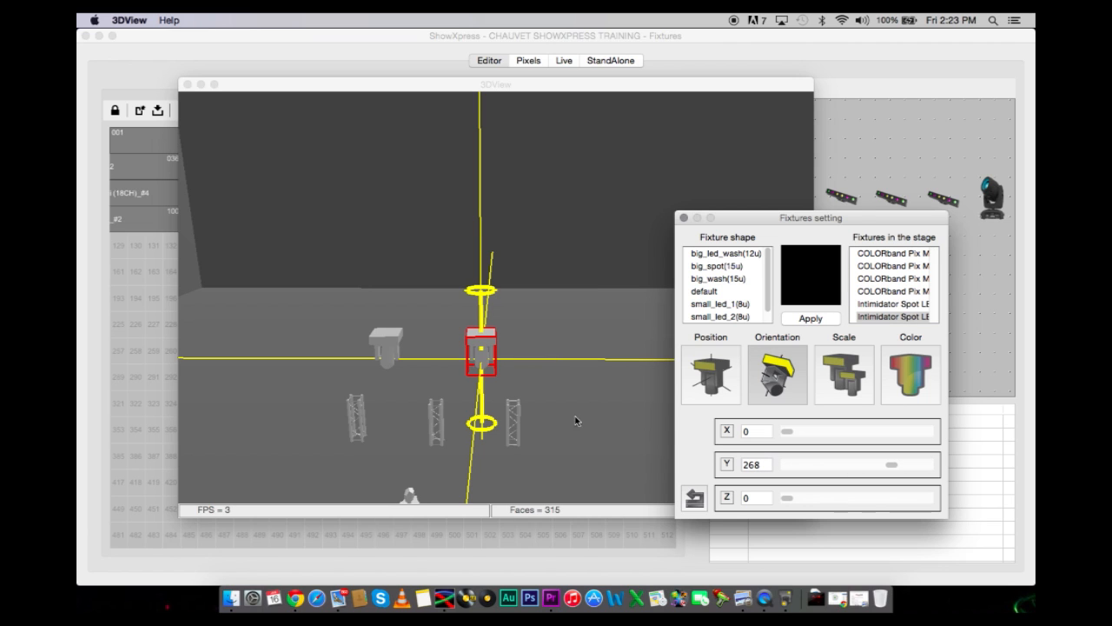
pyautogui.moveTo(619, 370); pyautogui.dragTo(620, 74)
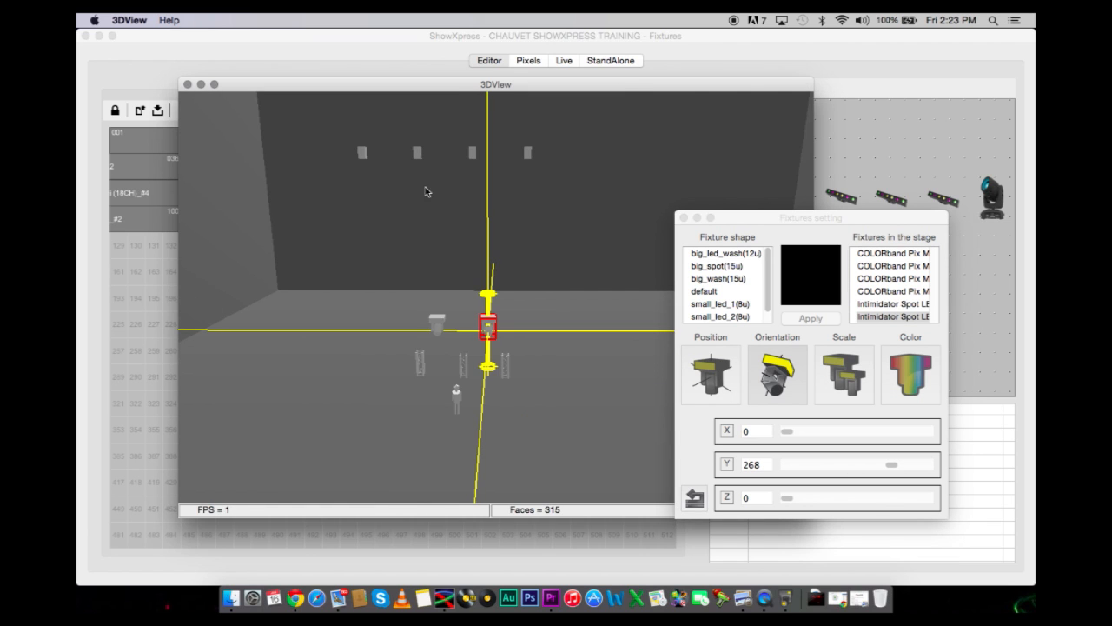
pyautogui.click(895, 253)
pyautogui.keyDown('shift'); pyautogui.click(903, 291); pyautogui.keyUp('shift')
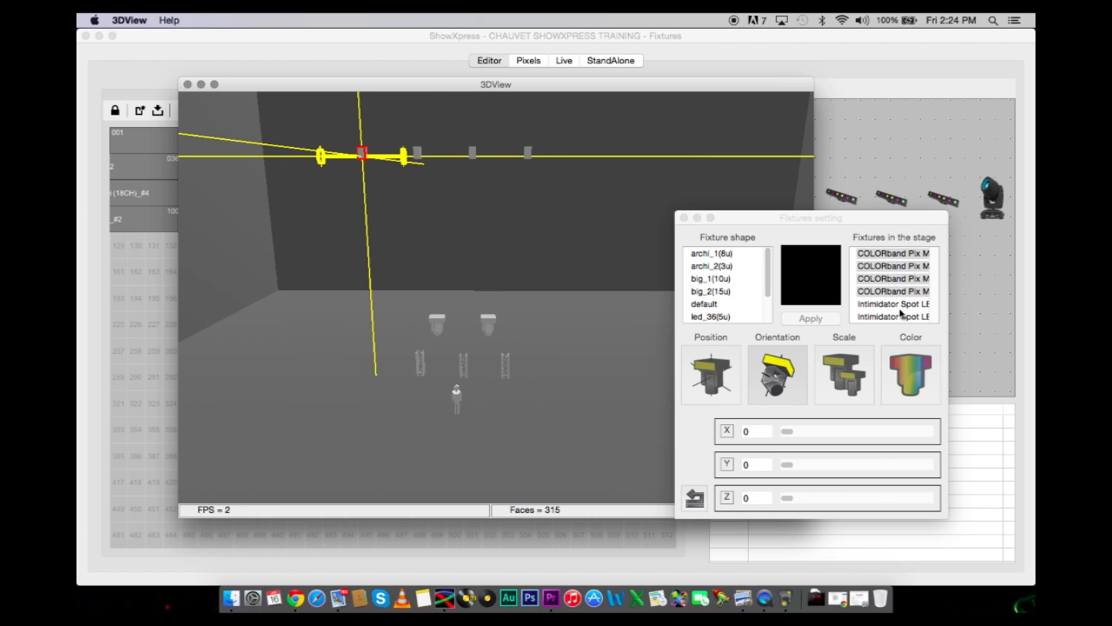
pyautogui.click(895, 304)
pyautogui.click(889, 255)
pyautogui.click(887, 266)
pyautogui.click(887, 257)
pyautogui.click(882, 267)
pyautogui.keyDown('shift'); pyautogui.click(882, 279); pyautogui.keyUp('shift')
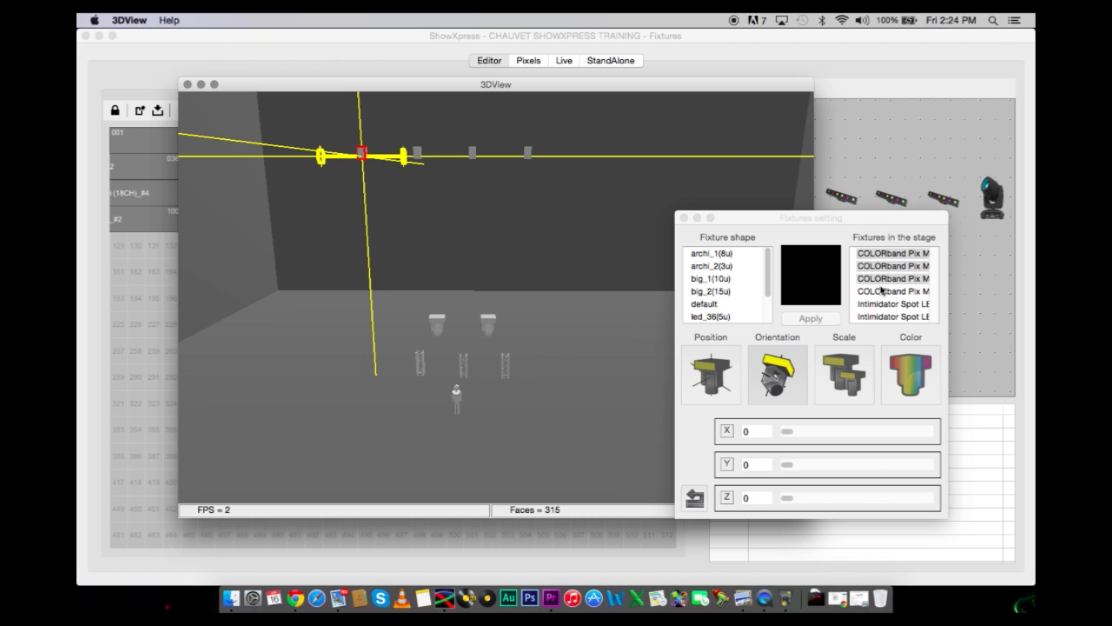
pyautogui.keyDown('shift'); pyautogui.click(884, 292); pyautogui.keyUp('shift')
# - Move all four COLORband Pix Mini fixtures together down to truss height, with the fourth at about X -1.97, Y 3.44, Z 0
pyautogui.moveTo(366, 162); pyautogui.dragTo(329, 200)
pyautogui.click(741, 371)
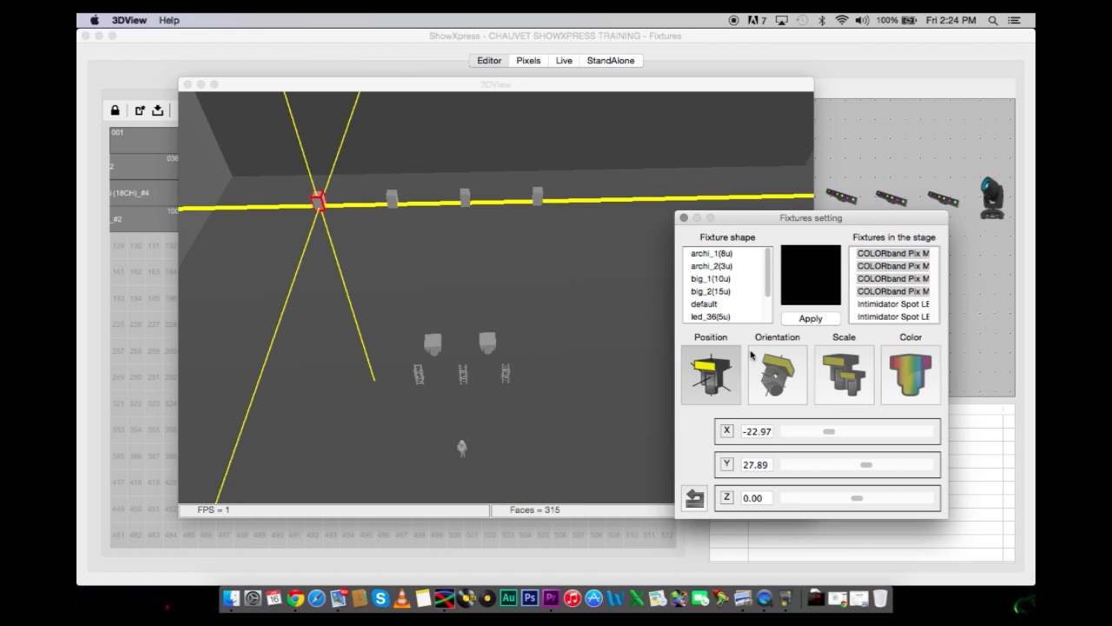
pyautogui.click(886, 304)
pyautogui.click(884, 291)
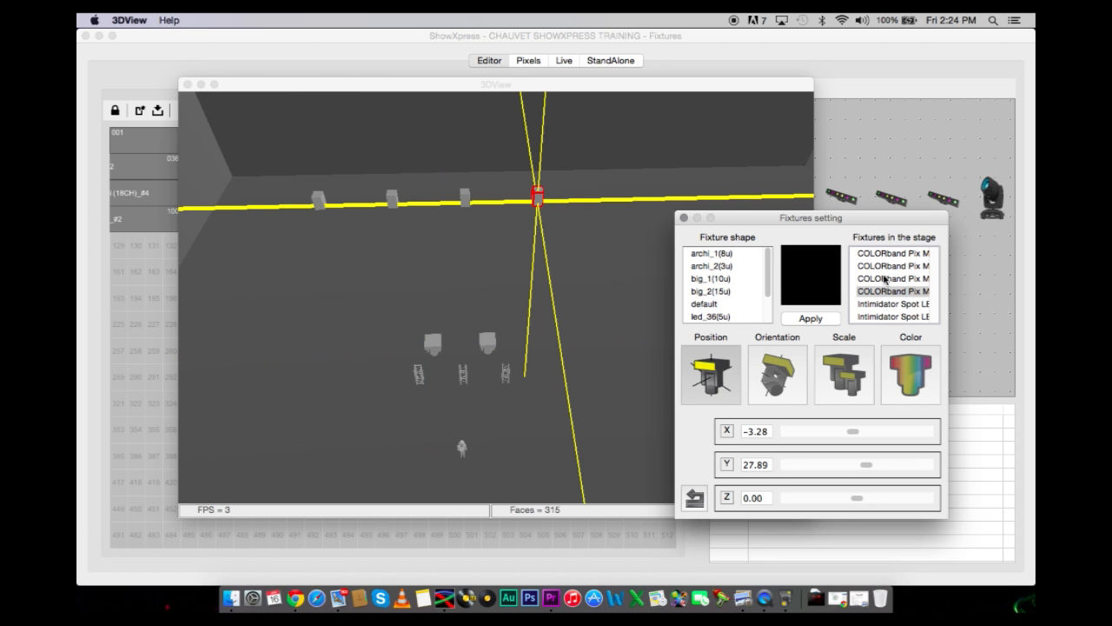
pyautogui.keyDown('shift'); pyautogui.click(884, 279); pyautogui.keyUp('shift')
pyautogui.keyDown('shift'); pyautogui.click(884, 265); pyautogui.keyUp('shift')
pyautogui.keyDown('shift'); pyautogui.click(885, 253); pyautogui.keyUp('shift')
pyautogui.click(411, 317)
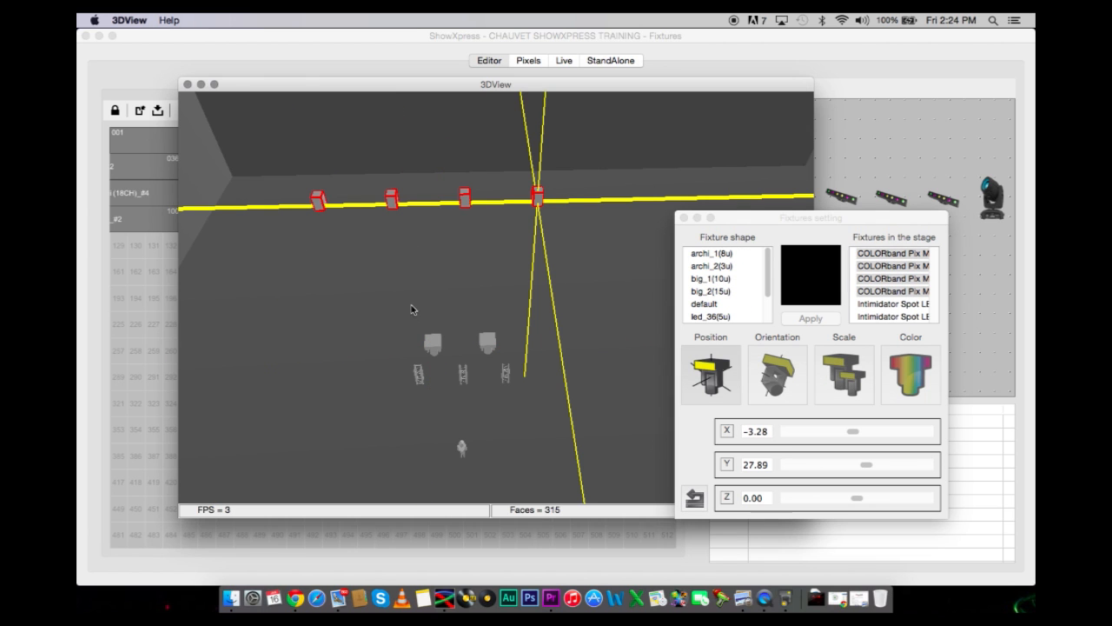
pyautogui.moveTo(536, 159); pyautogui.dragTo(511, 407)
pyautogui.scroll(5, 494, 377)
pyautogui.scroll(-3, 514, 388)
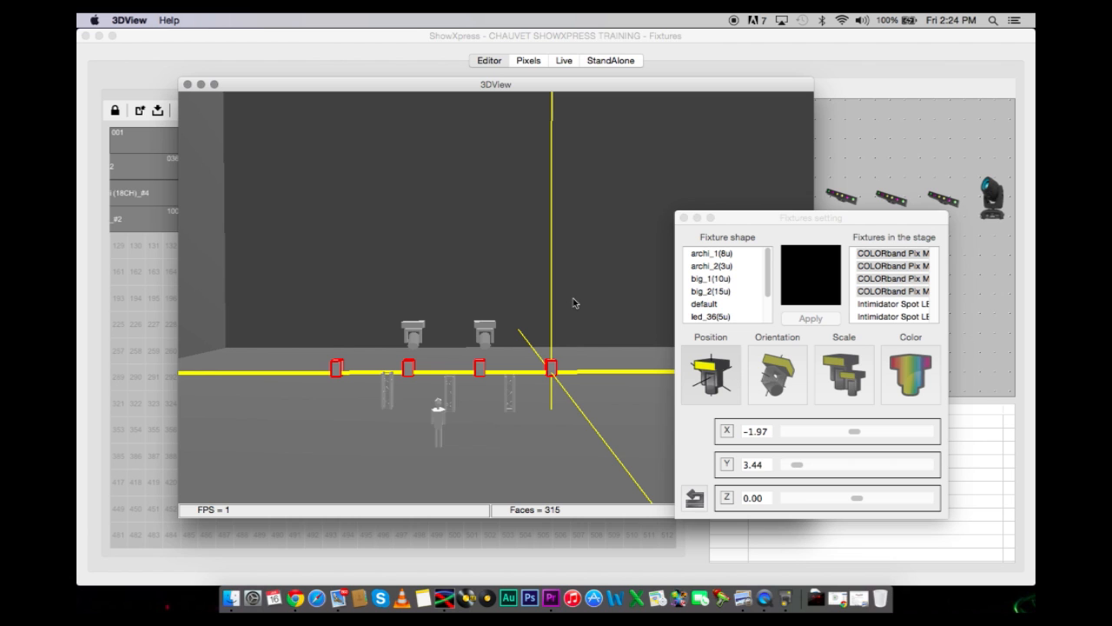
# - Close the fixture settings and switch from 3DView back to the ShowXpress main window
pyautogui.moveTo(822, 218); pyautogui.dragTo(663, 202)
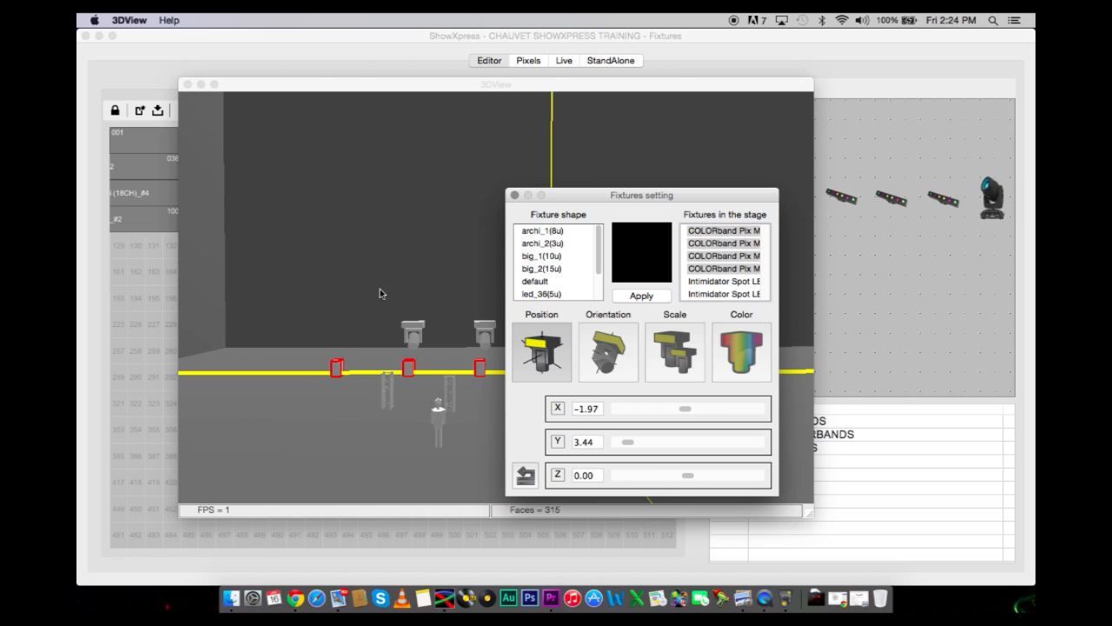
pyautogui.moveTo(395, 296); pyautogui.dragTo(419, 238)
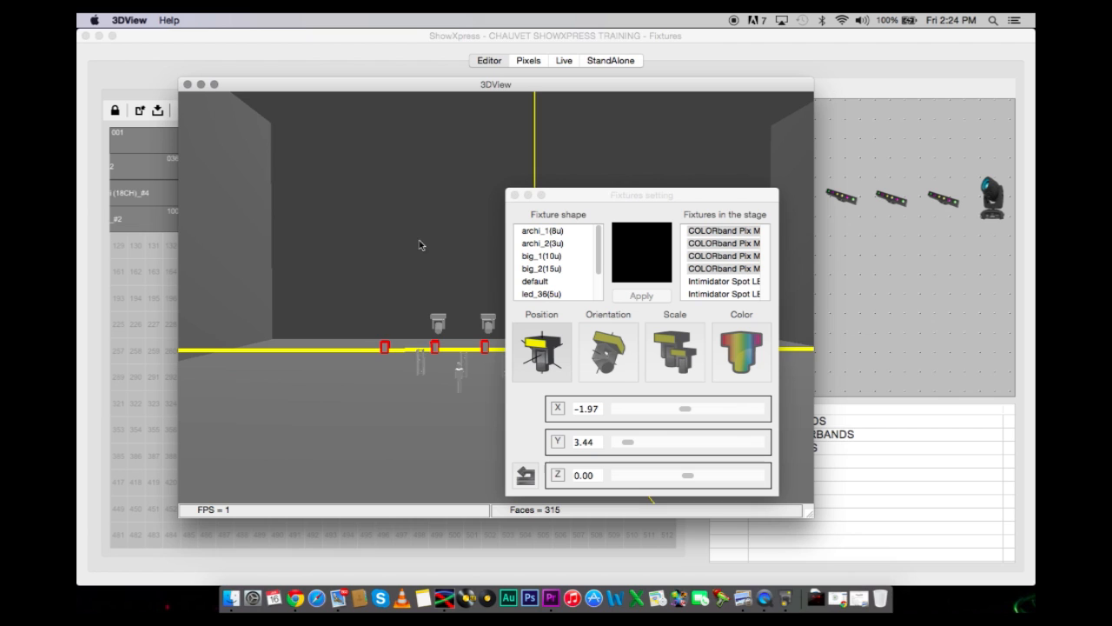
pyautogui.moveTo(418, 397); pyautogui.dragTo(413, 401)
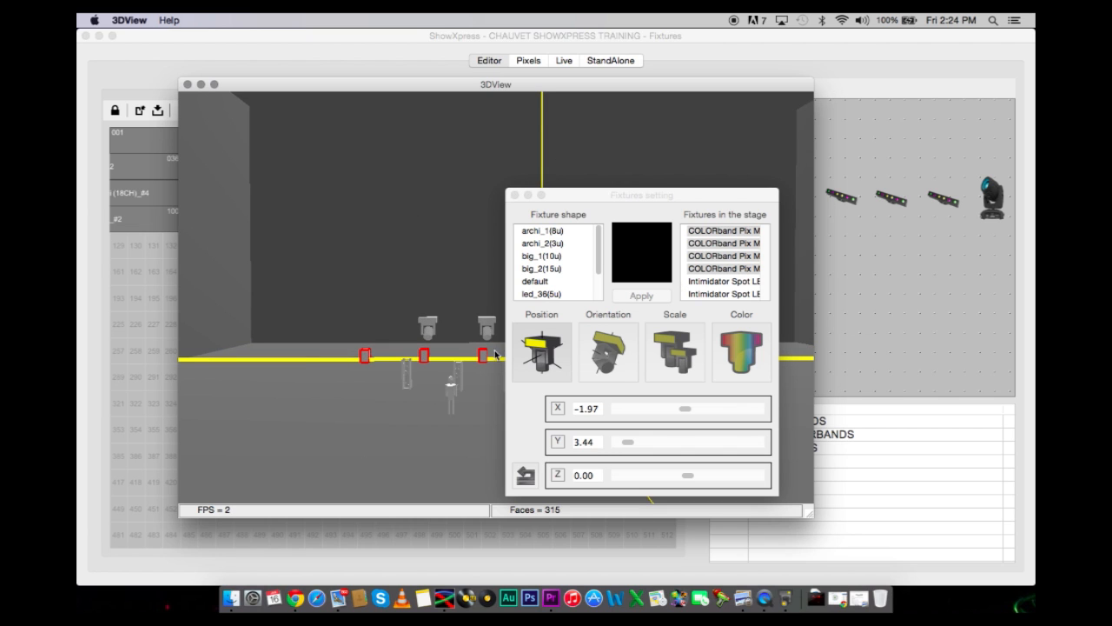
pyautogui.click(515, 195)
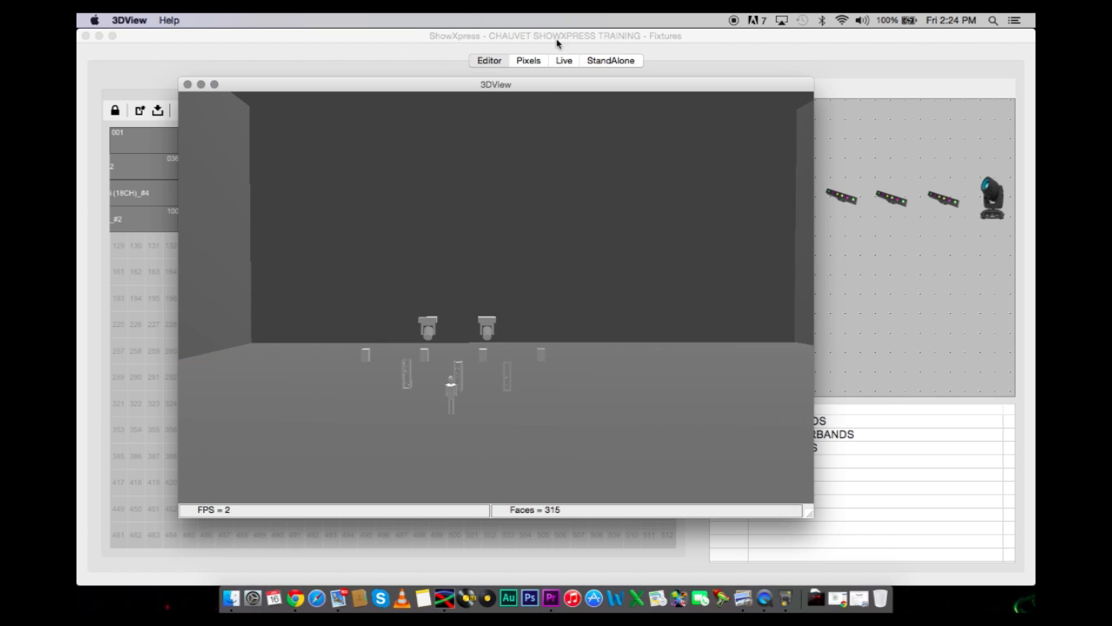
pyautogui.moveTo(478, 89); pyautogui.dragTo(551, 104)
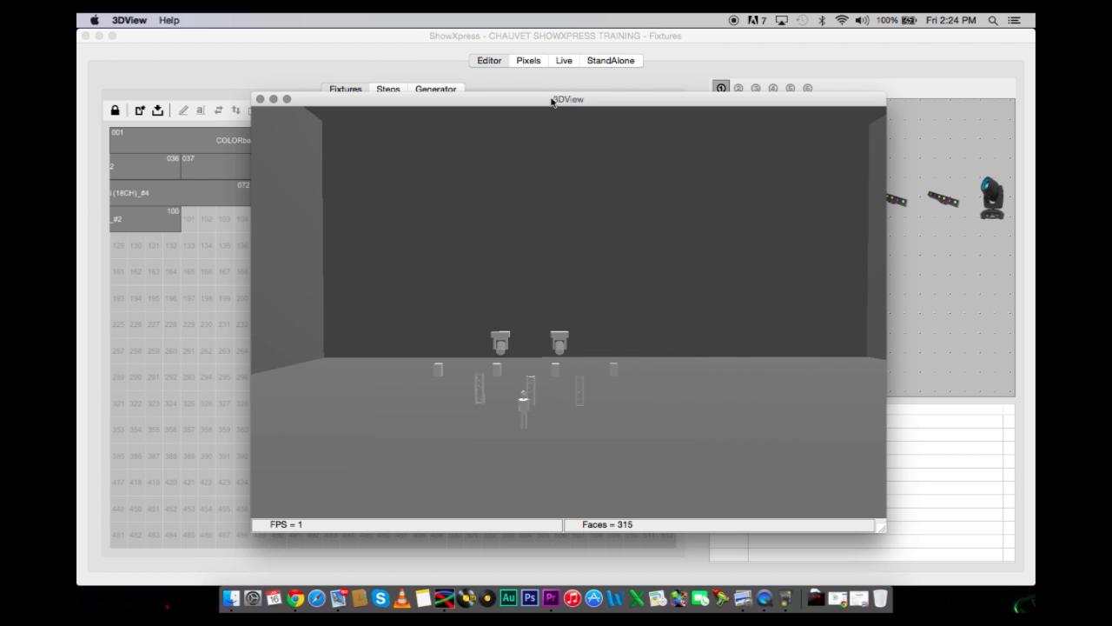
pyautogui.click(397, 79)
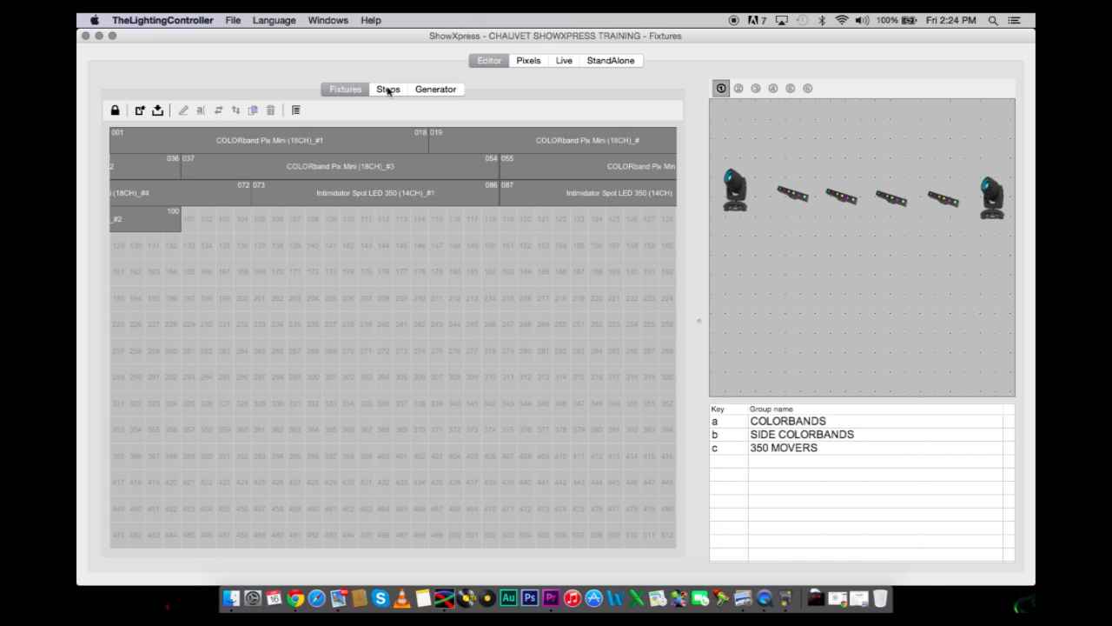